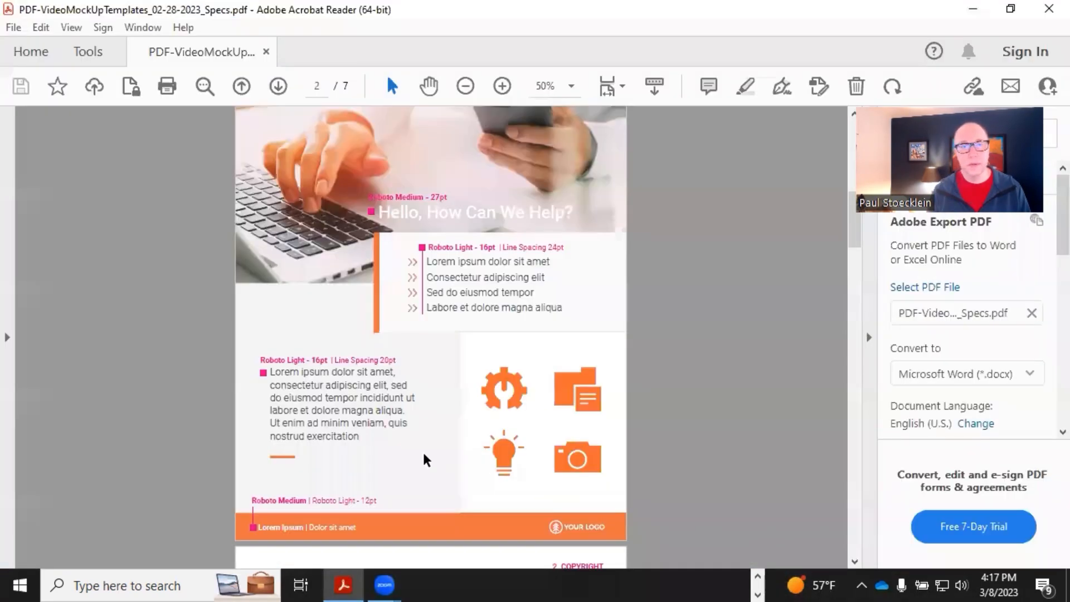
Review the copyright page layout in the PDF specs, and switch to MadCap Flare
scroll(423, 454, "down", 5)
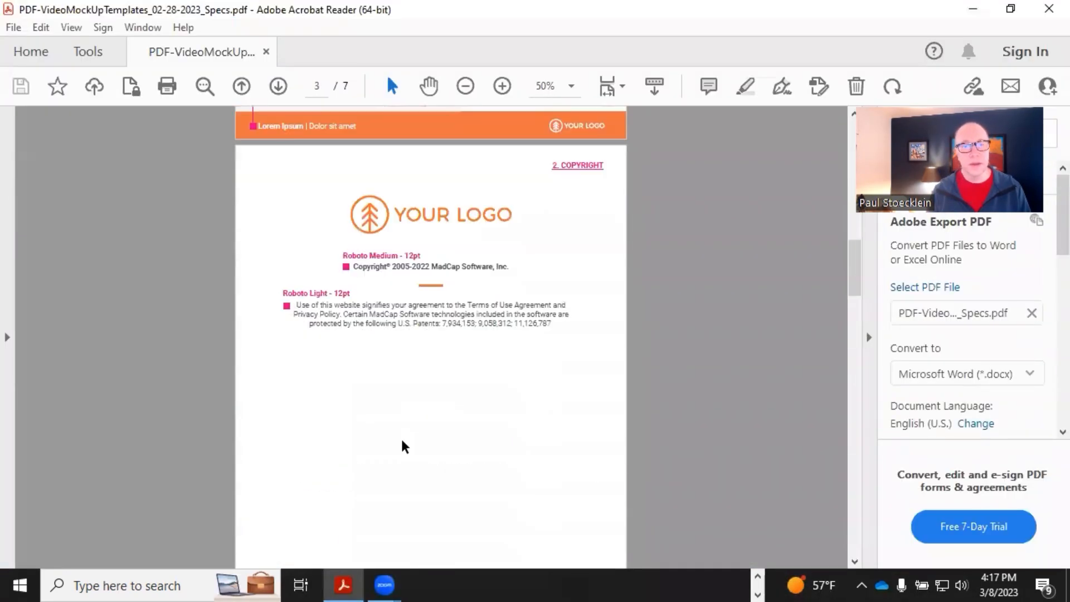
scroll(404, 446, "down", 3)
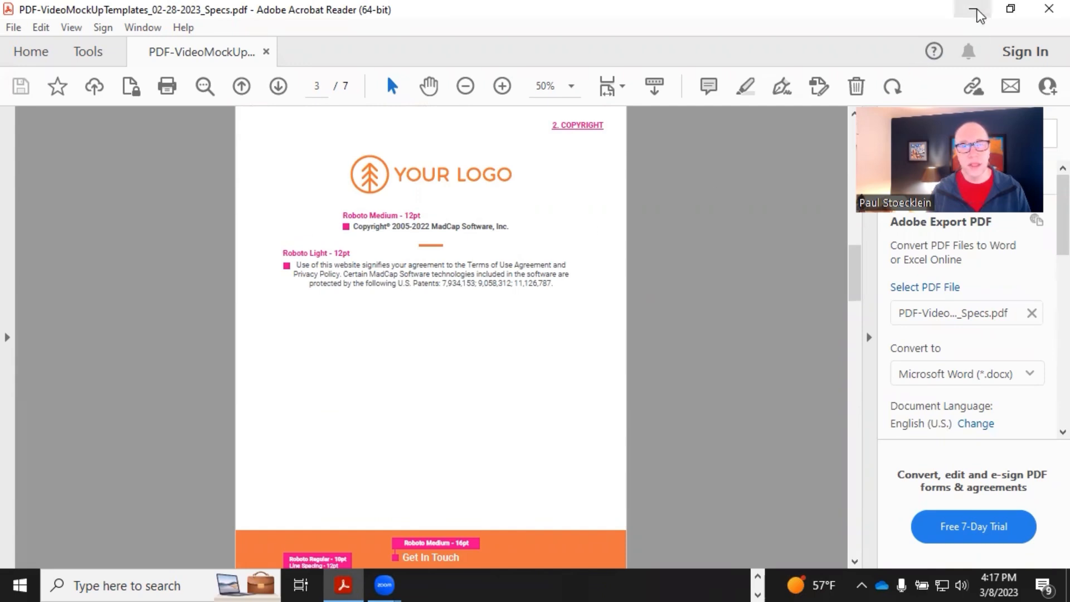
left_click(978, 13)
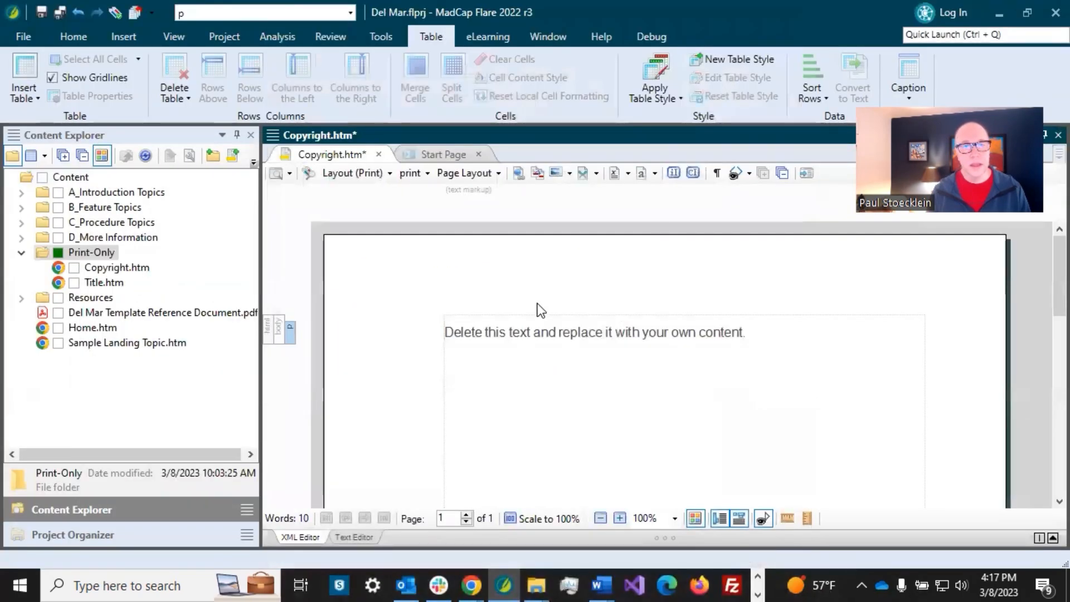
Add an empty paragraph above the placeholder text in Copyright.htm
left_click(444, 332)
key("Return")
left_click(499, 330)
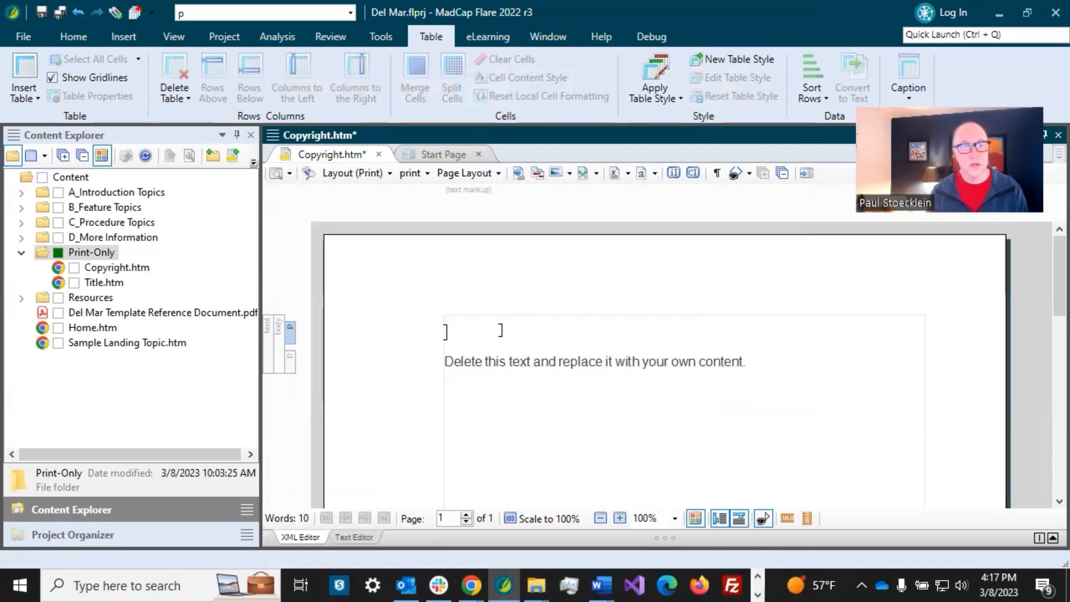
Insert the orange placeholder logo from Resources/Images/Assets/PlaceholderLogo into the empty paragraph and save the topic
left_click(22, 299)
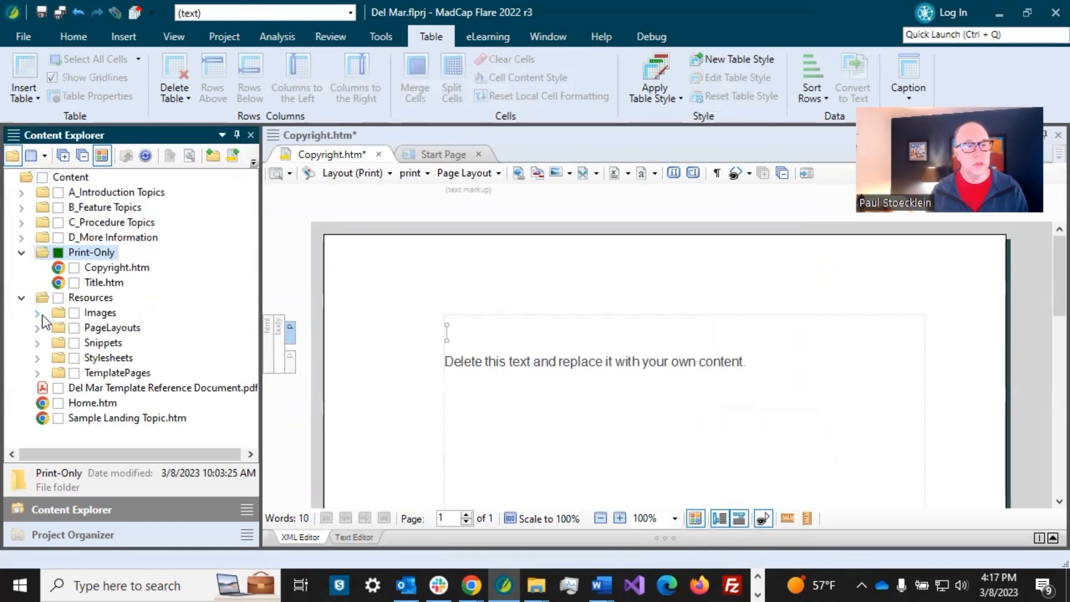
left_click(39, 313)
left_click(54, 327)
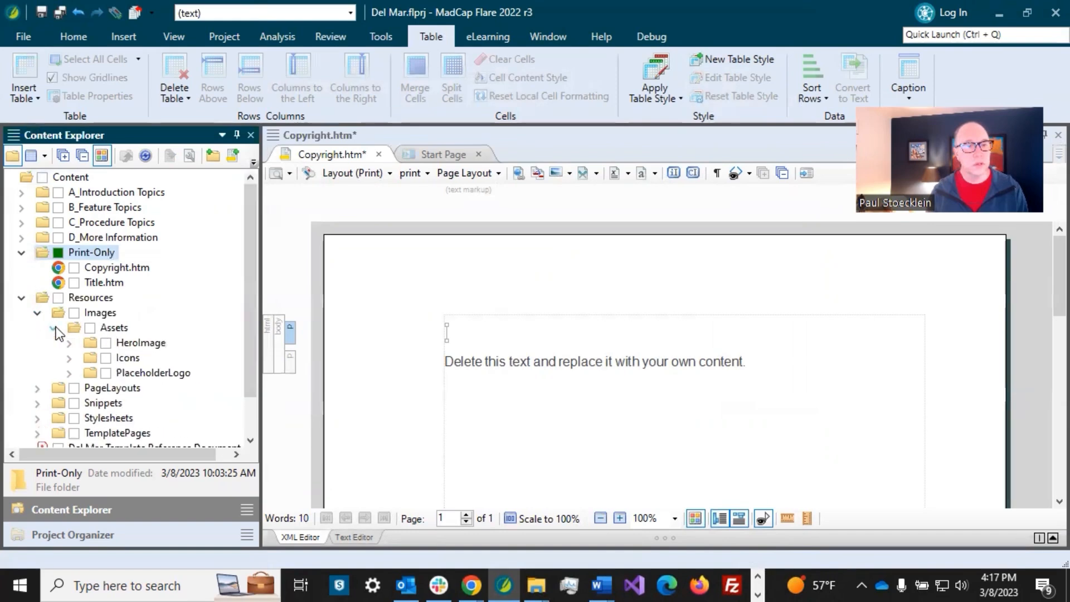
left_click(69, 373)
left_click_drag(189, 420, 442, 339)
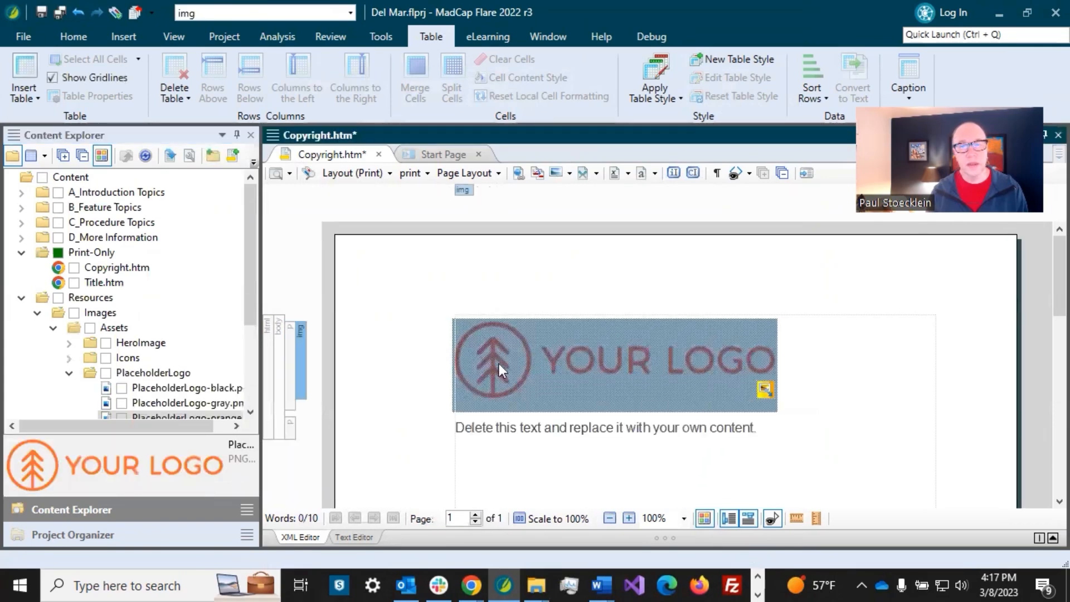
left_click(557, 428)
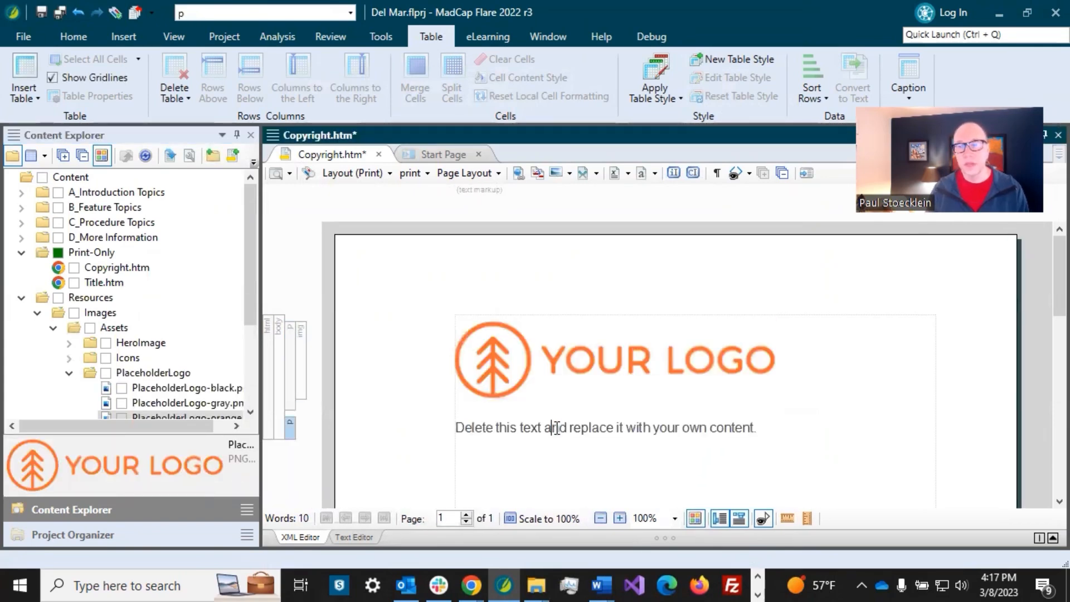
left_click(58, 12)
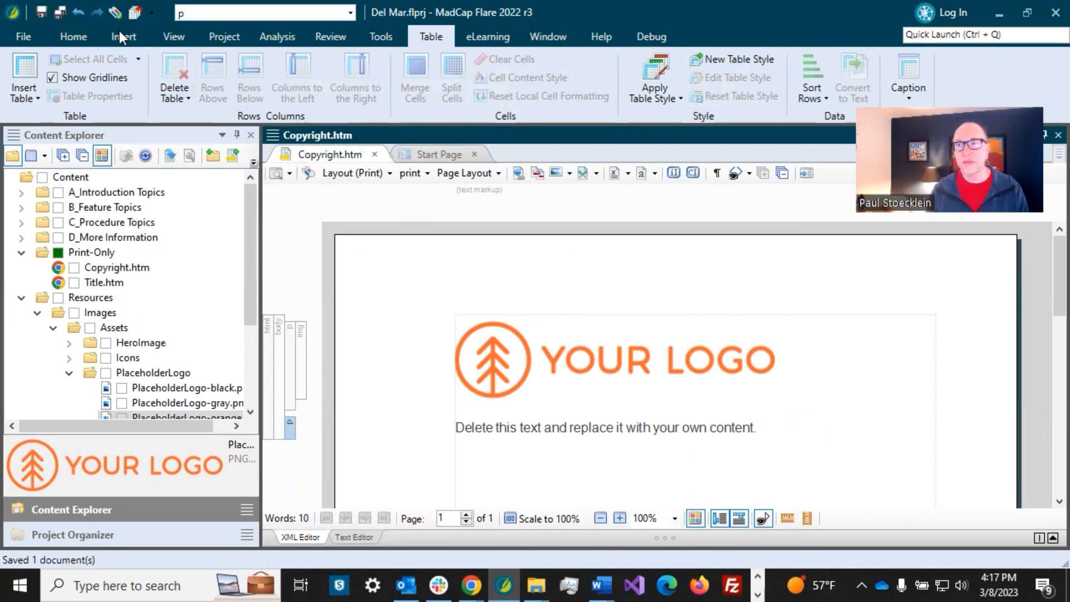
Open MainStyles.css for editing from the logo paragraph's style class and expand the generic classes
left_click(800, 368)
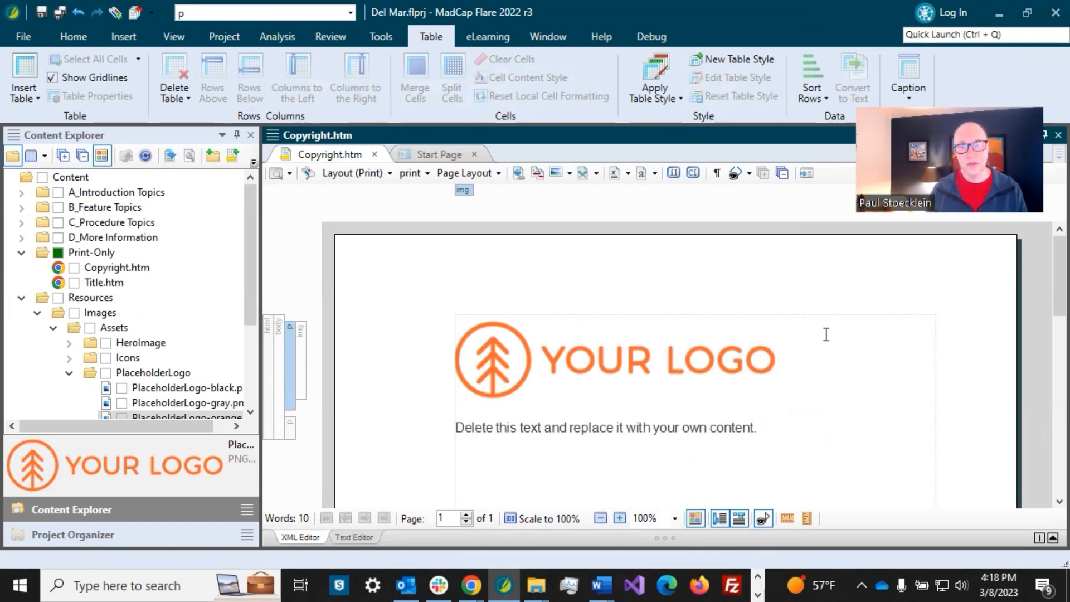
right_click(290, 350)
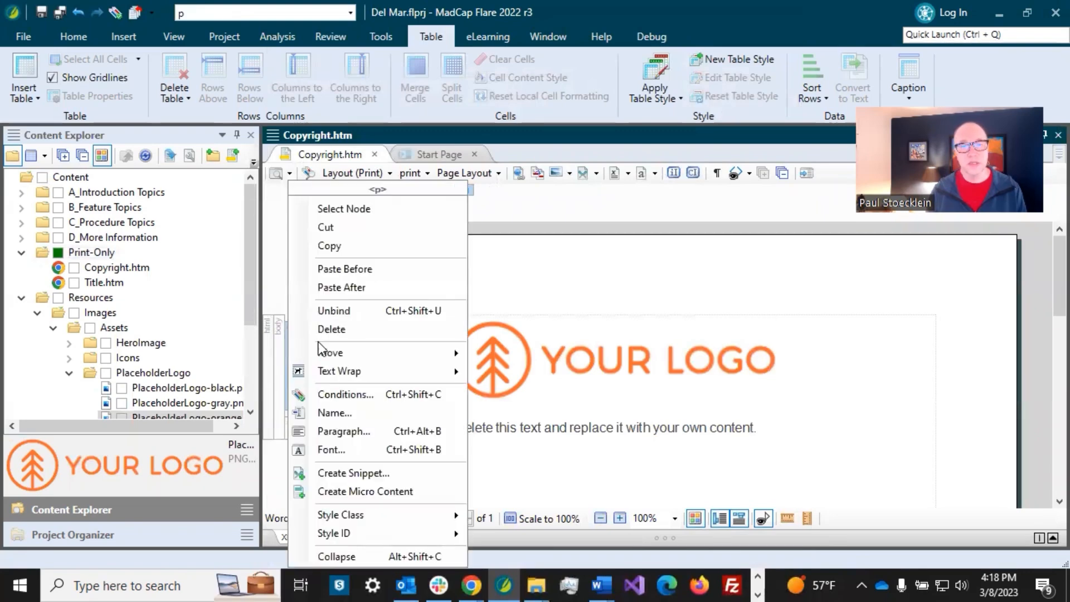
mouse_move(397, 516)
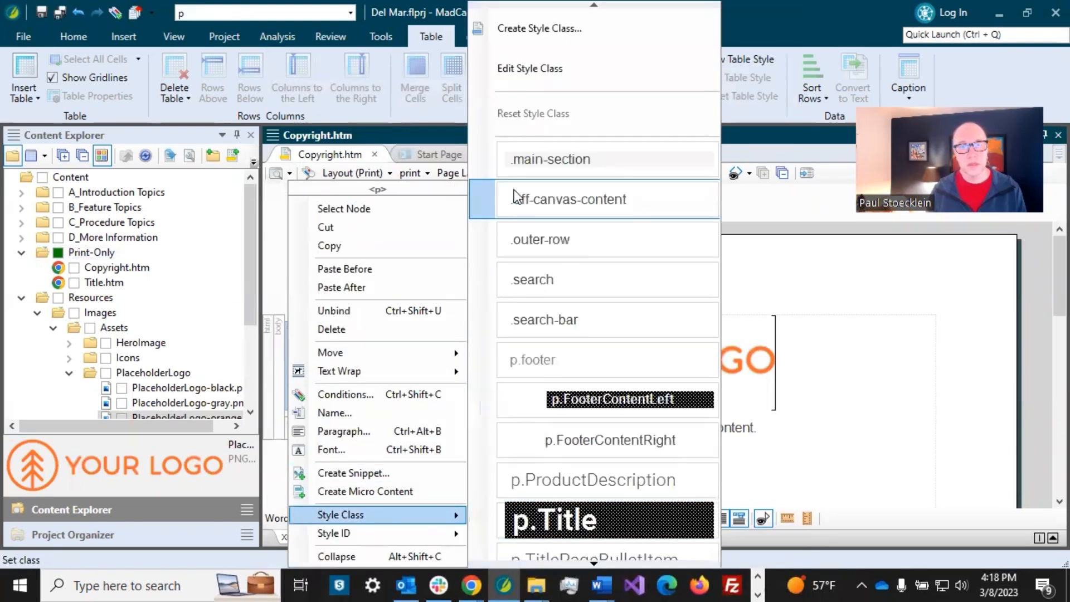
left_click(538, 69)
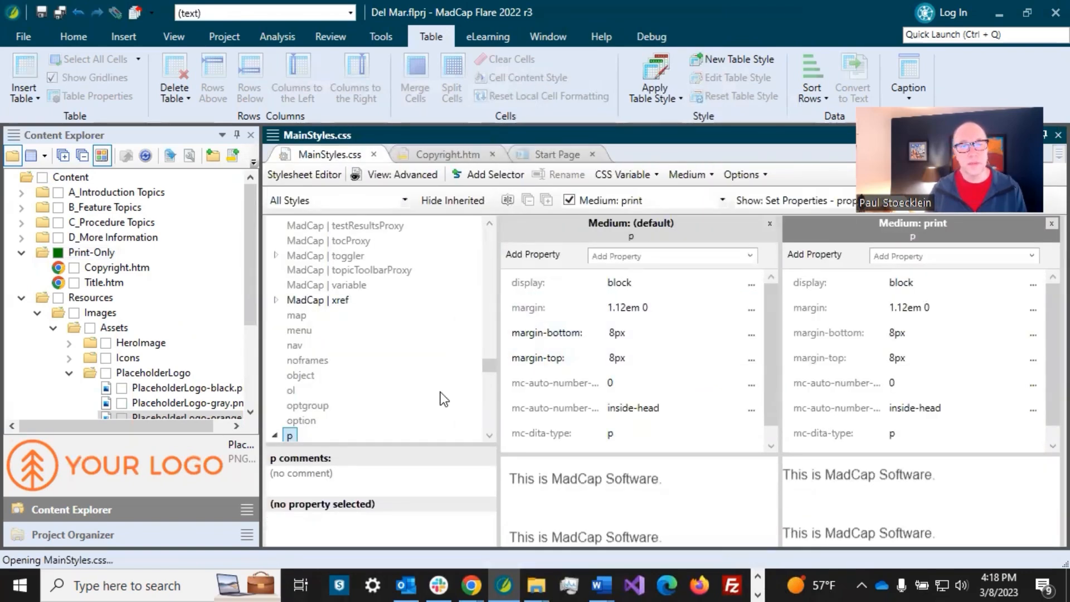
left_click_drag(487, 367, 492, 223)
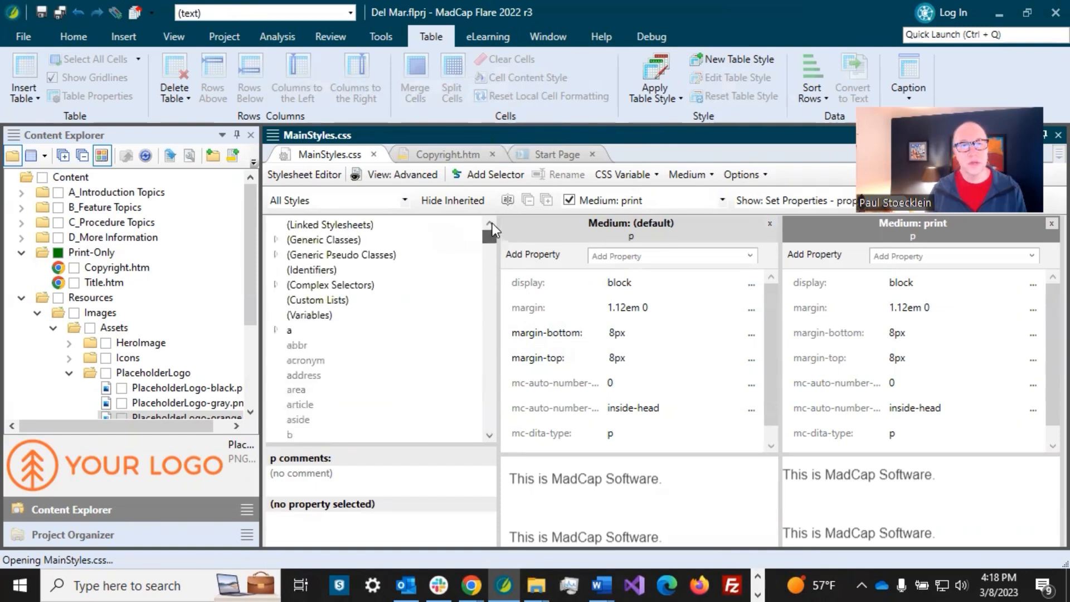
left_click(327, 239)
left_click(276, 240)
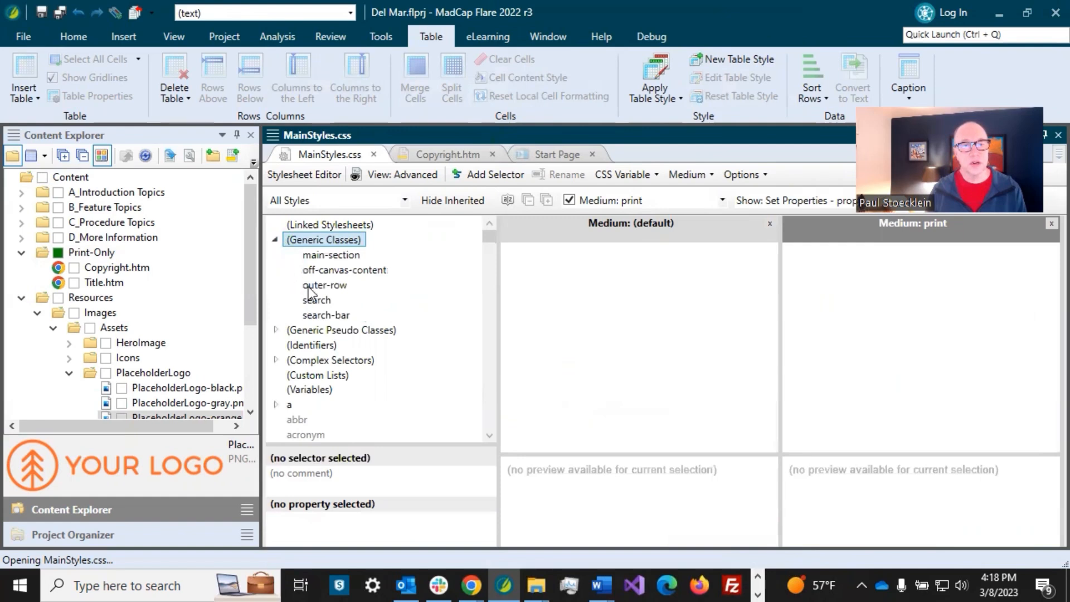
Add a generic class selector named Center to the stylesheet, with the default medium active
left_click(536, 235)
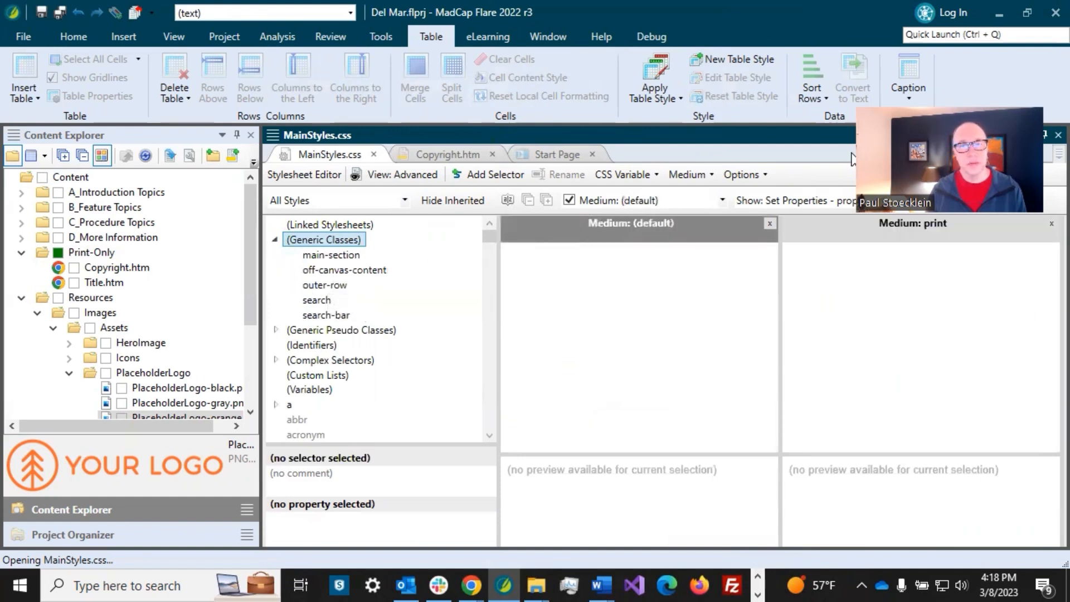
left_click(496, 175)
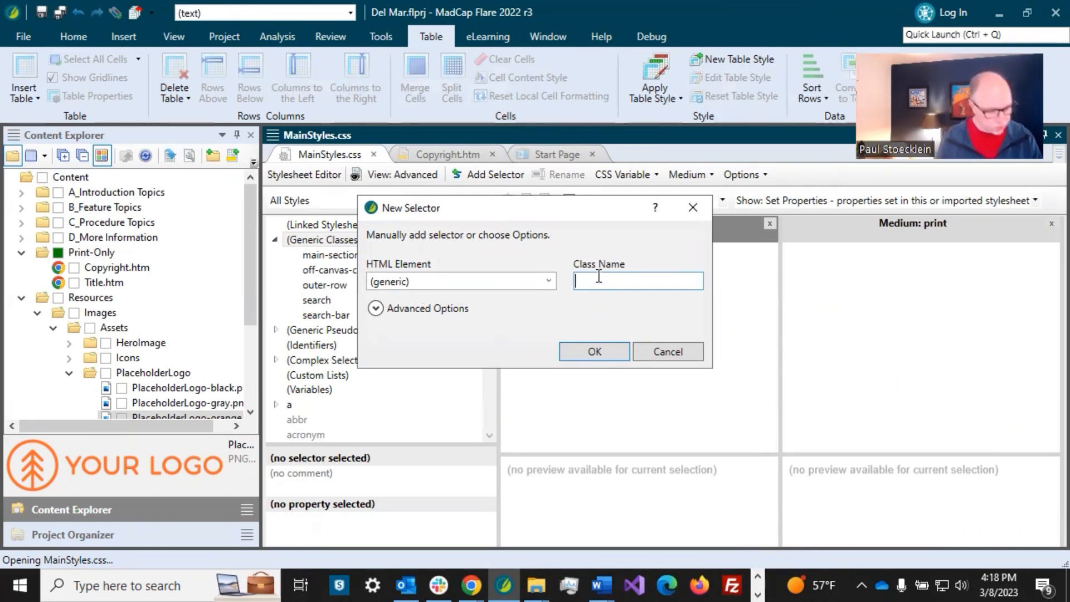
type("Center")
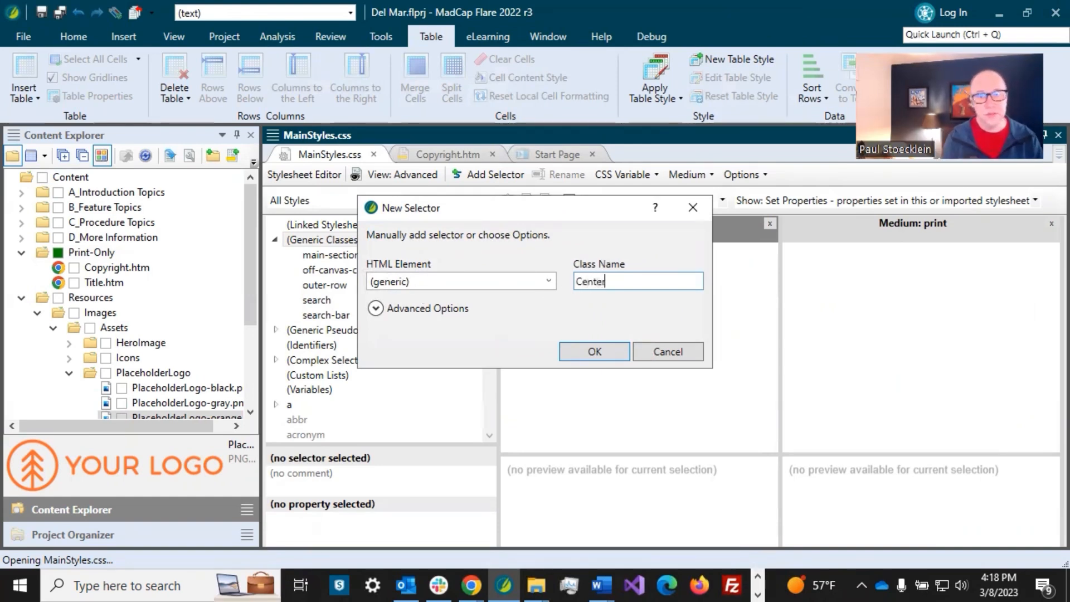
left_click(584, 349)
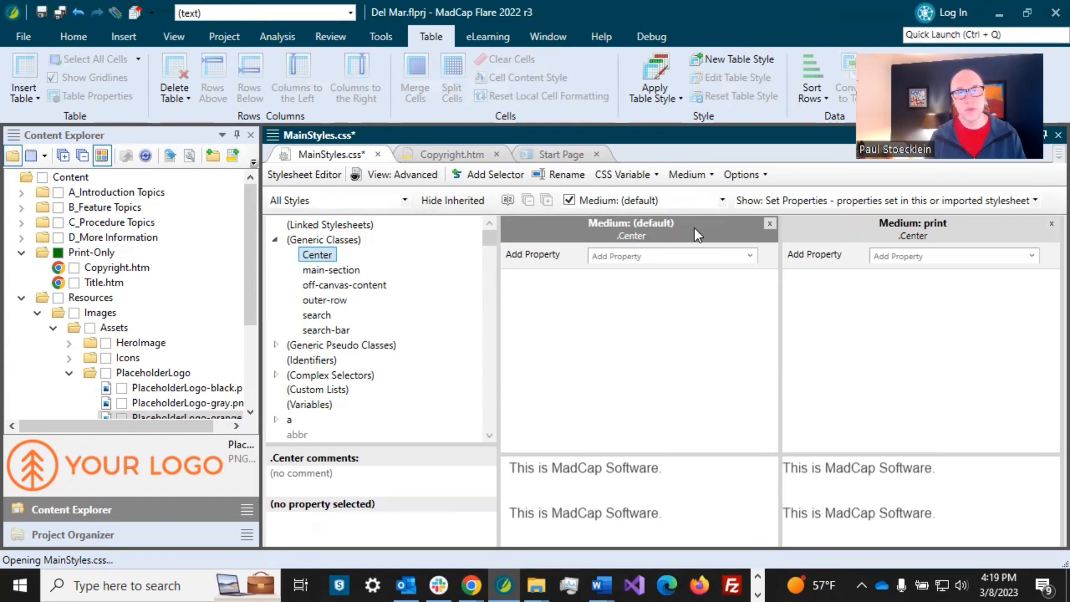
Set the Center class's text-align property to center in the default medium and save the stylesheet
left_click(610, 259)
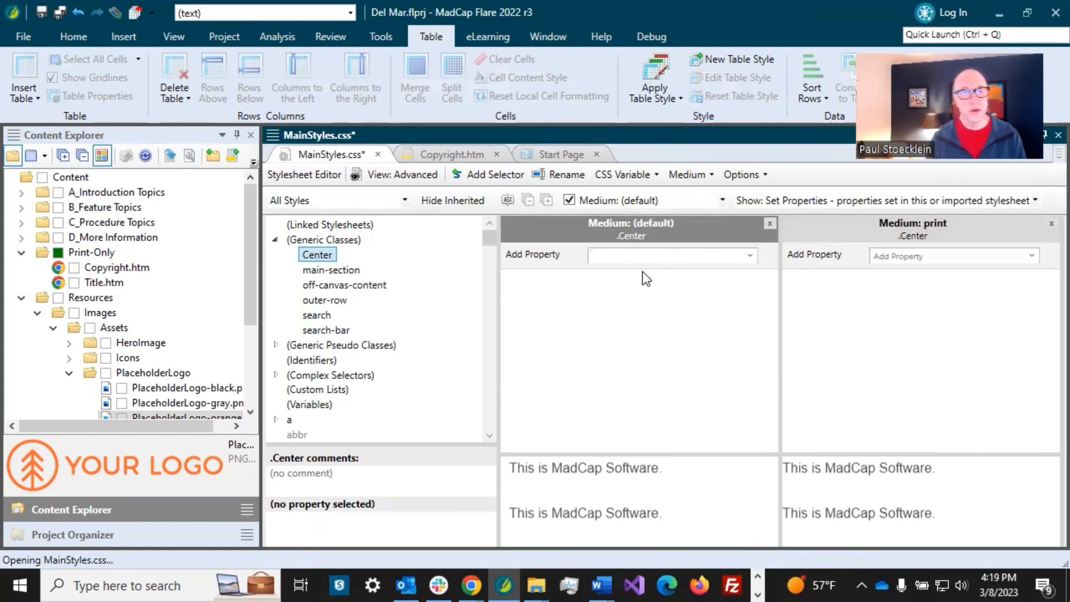
type("text-align")
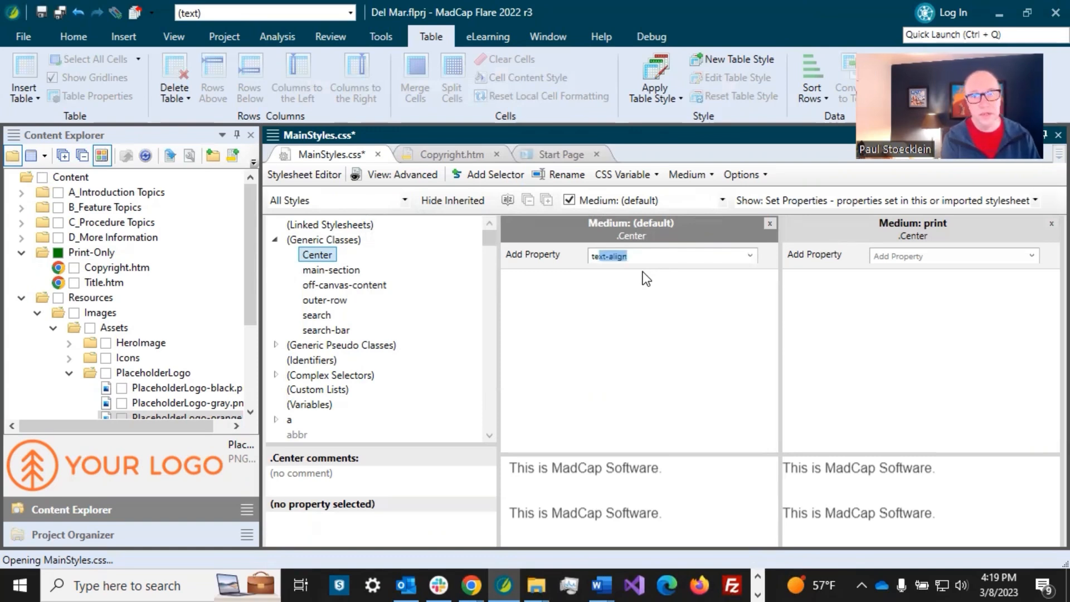
key("Return")
type("center")
key("Return")
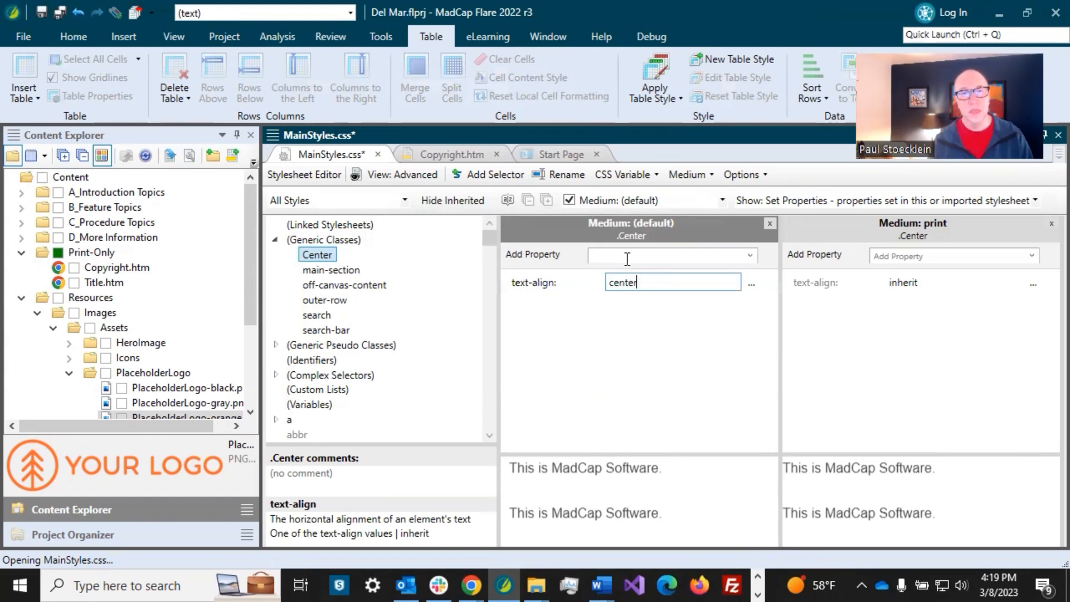
left_click(59, 11)
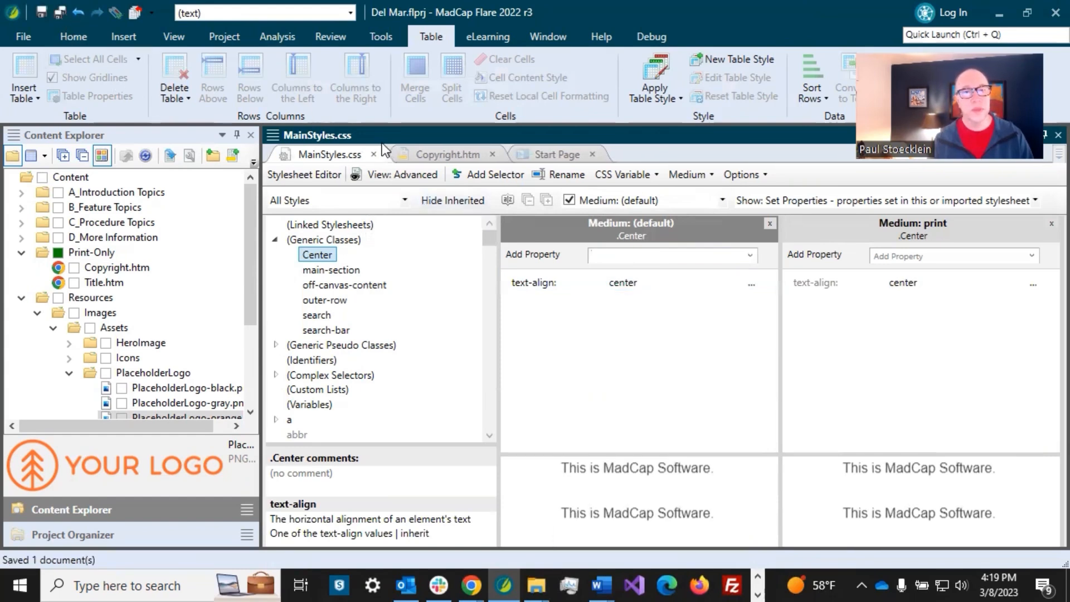
Apply the Center class to the logo paragraph in Copyright.htm and save the topic
left_click(443, 156)
left_click(788, 353)
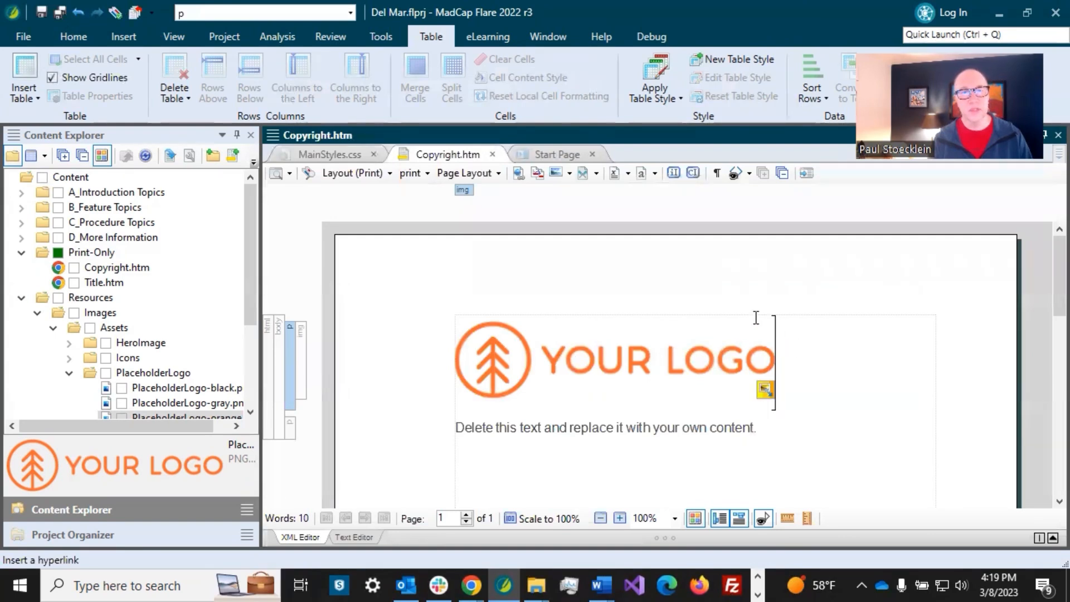
left_click(350, 14)
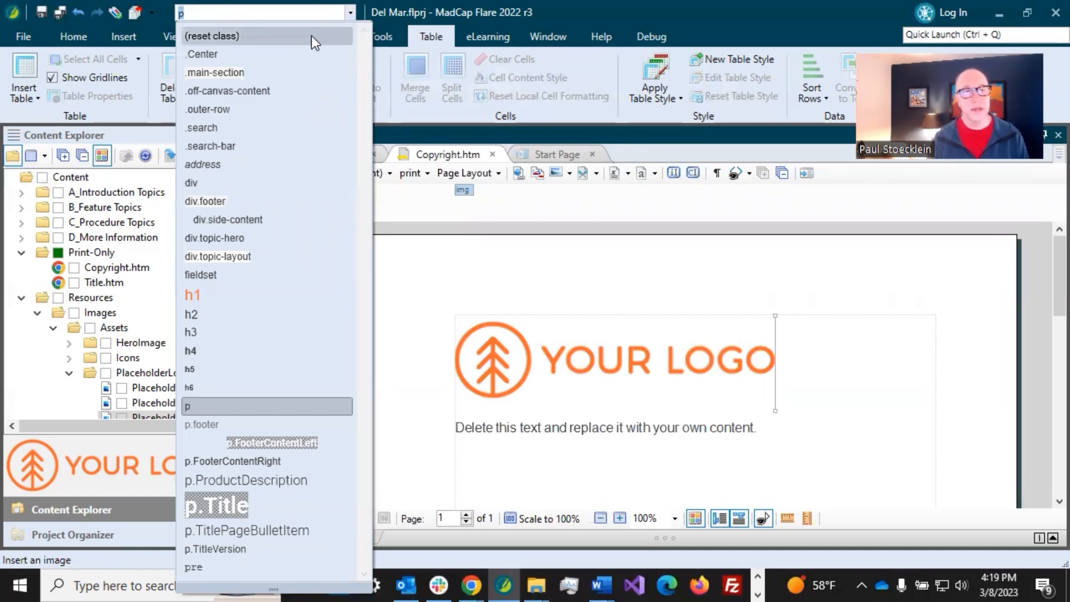
left_click(208, 53)
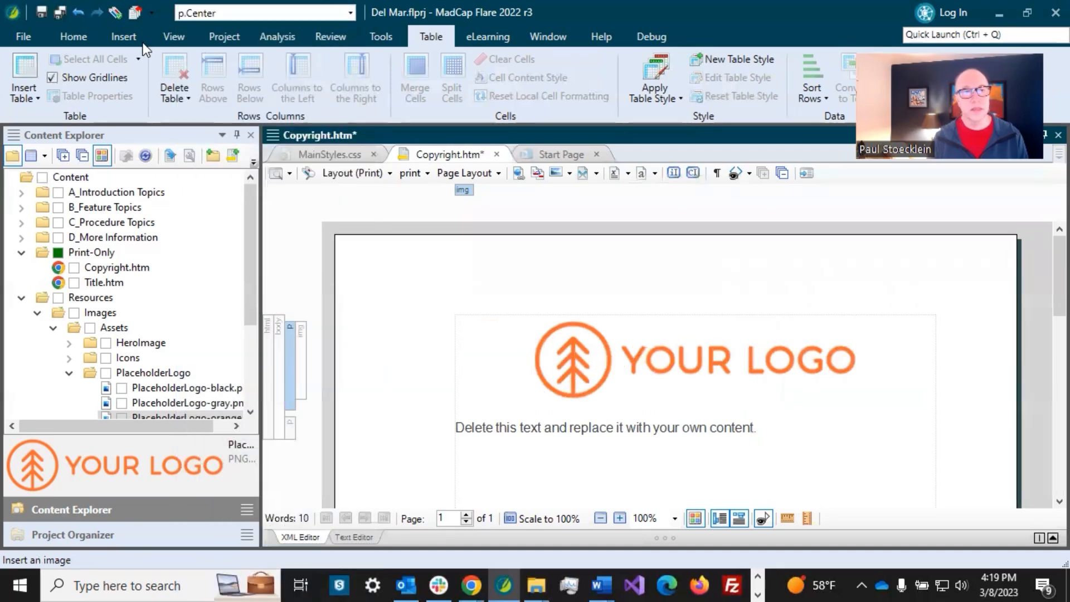
left_click(62, 10)
Replace the placeholder sentence below the logo with the word "Copyright" followed by the © character
left_click(762, 432)
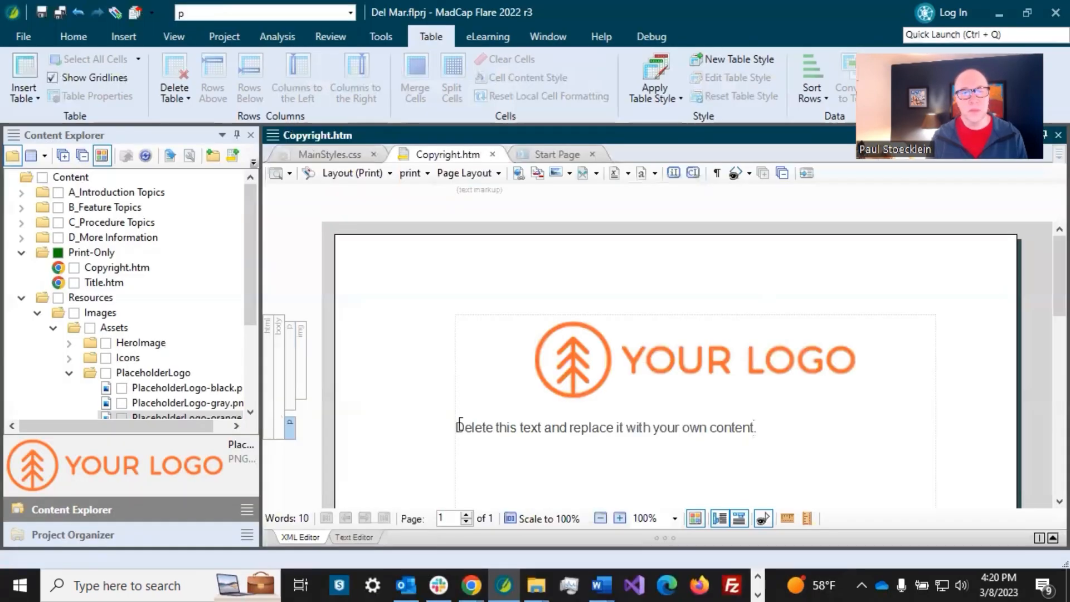
left_click_drag(459, 427, 761, 423)
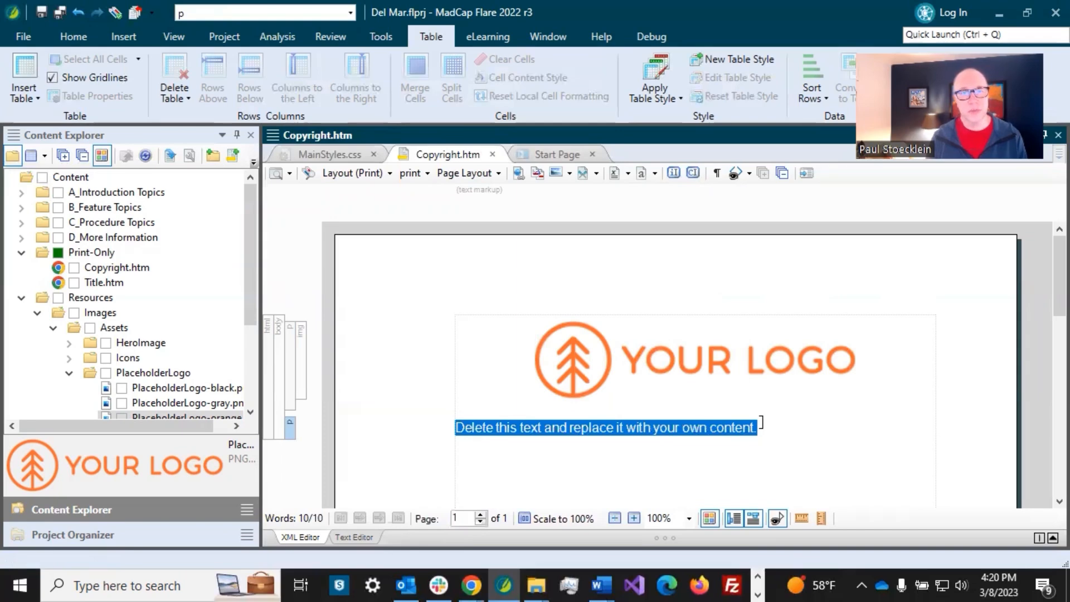
left_click(614, 173)
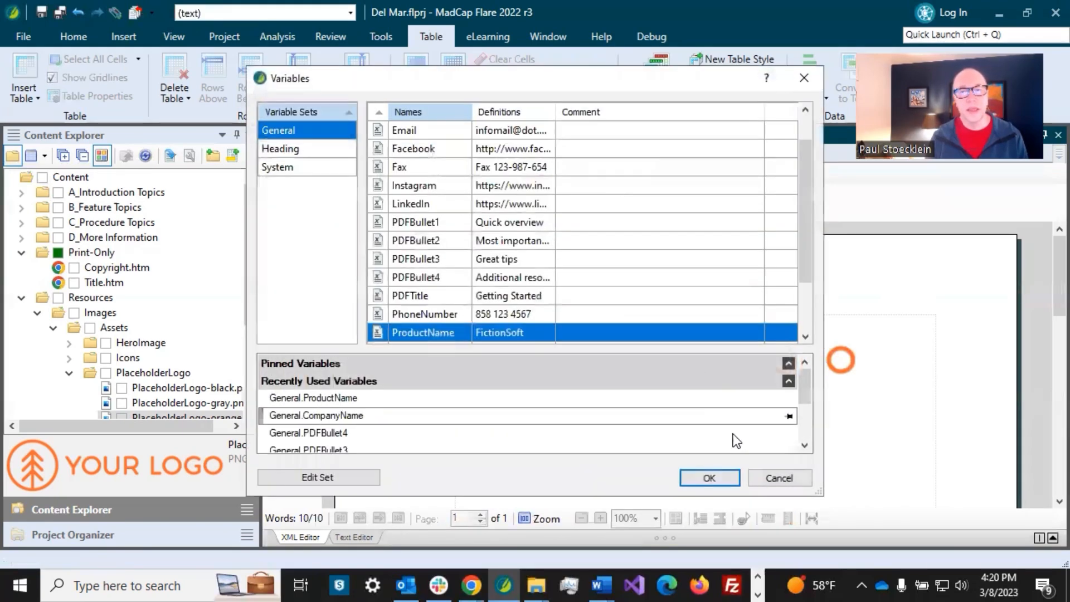
left_click(778, 478)
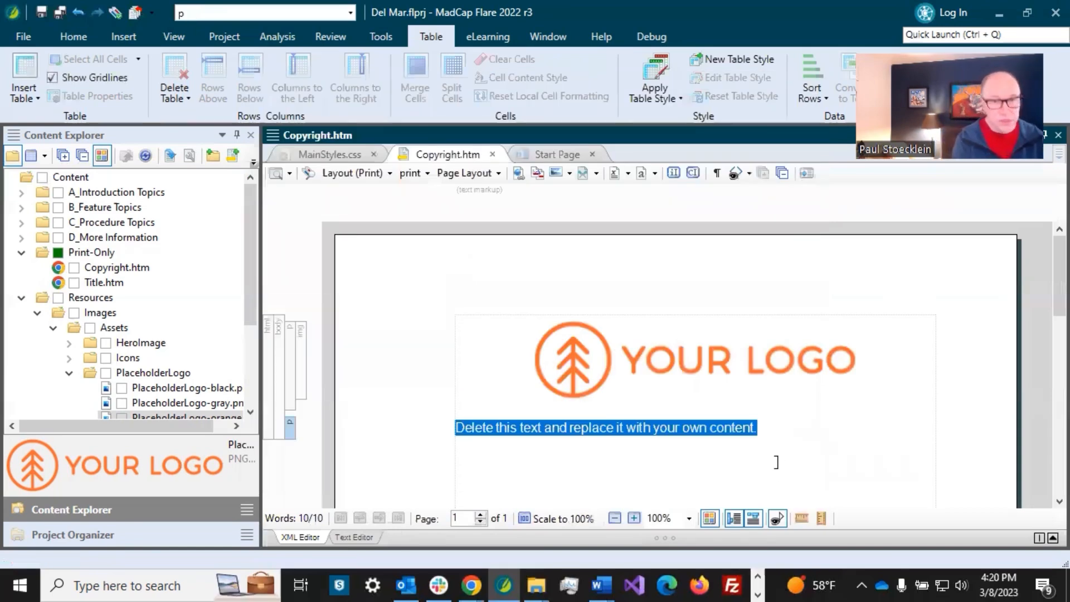
type("Copyright")
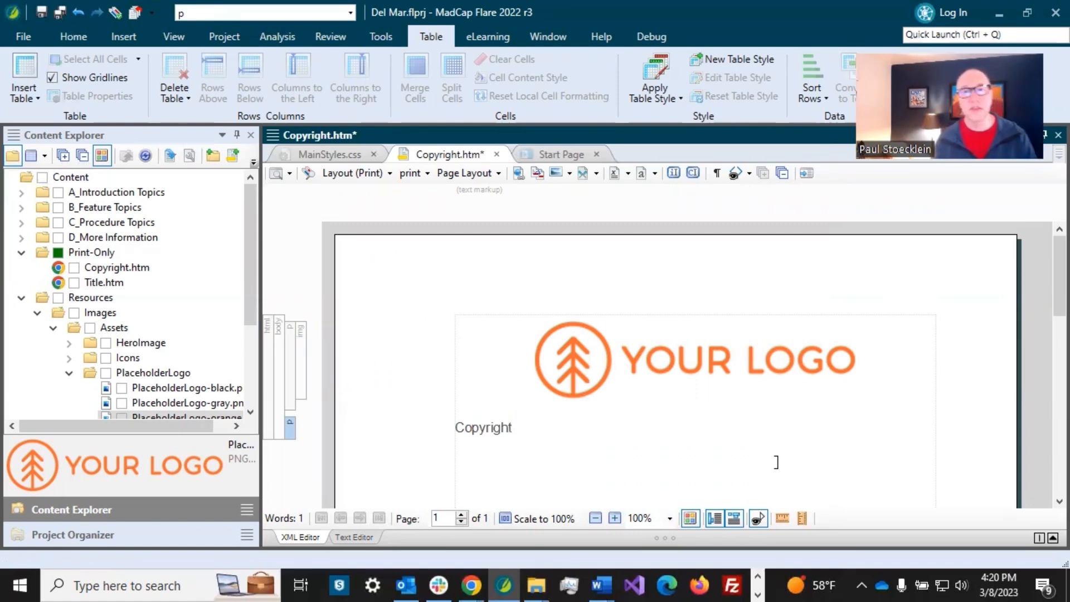
left_click(655, 174)
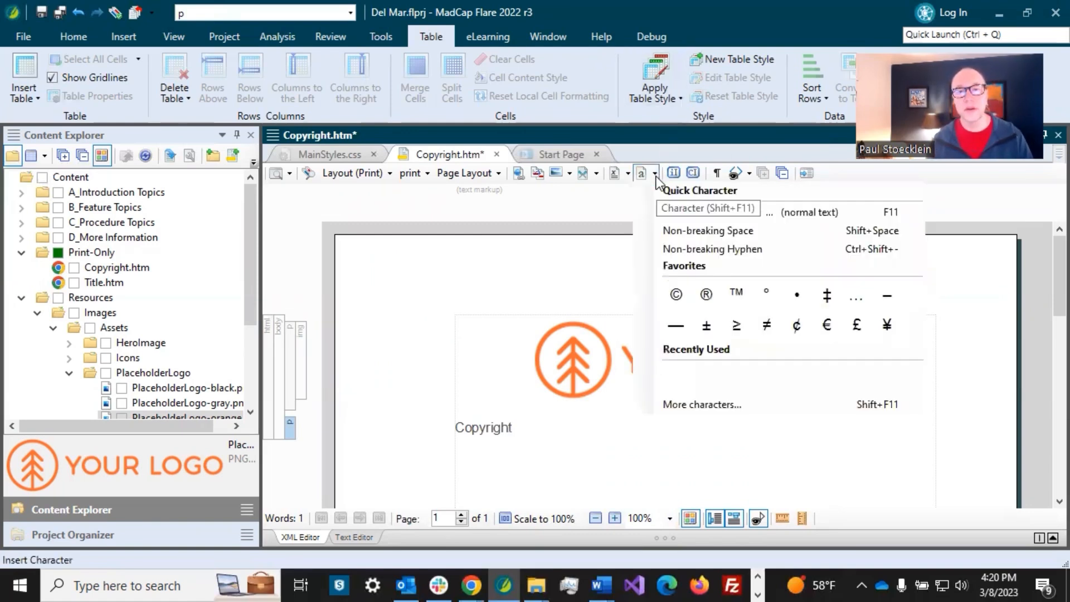
left_click(676, 294)
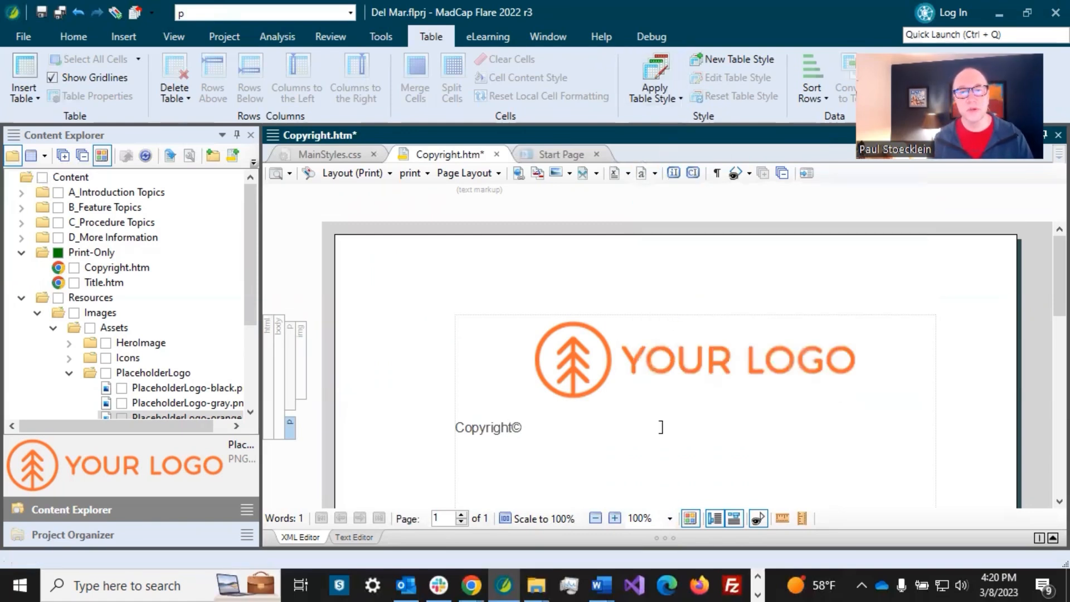
Insert the CompanyName variable from the General set after the copyright symbol
left_click(616, 175)
scroll(563, 212, "up", 1)
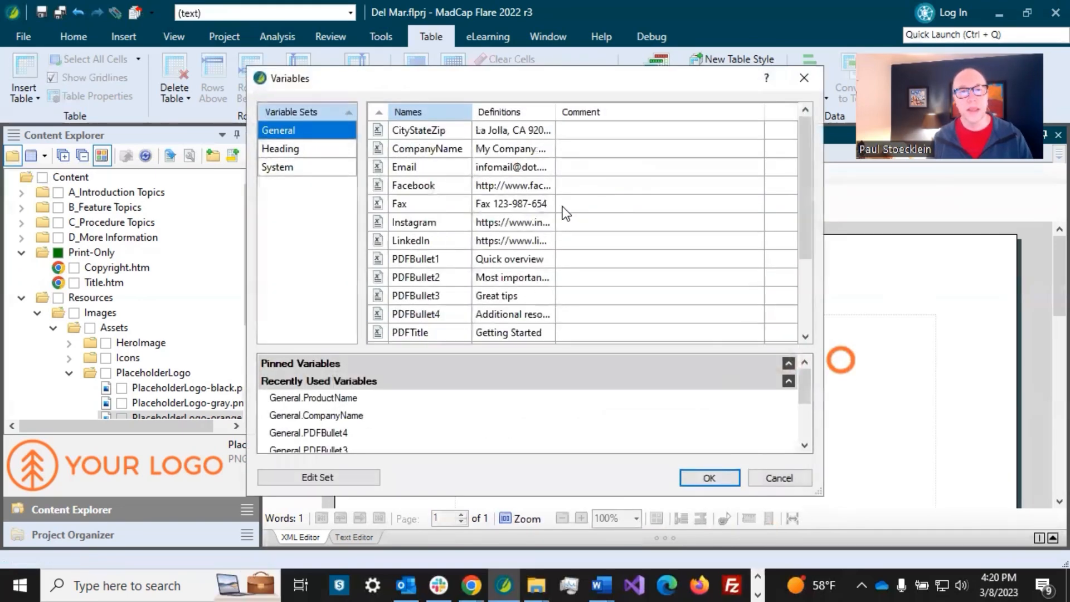
double_click(483, 151)
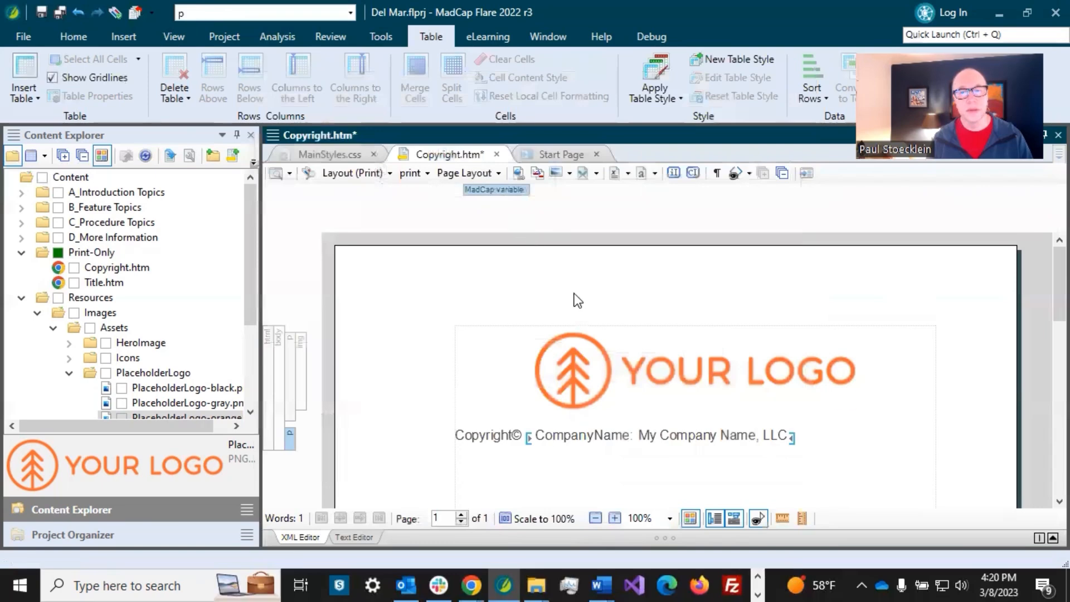
Insert the Year variable from the General set between the © symbol and the CompanyName variable, and save the topic
left_click(525, 436)
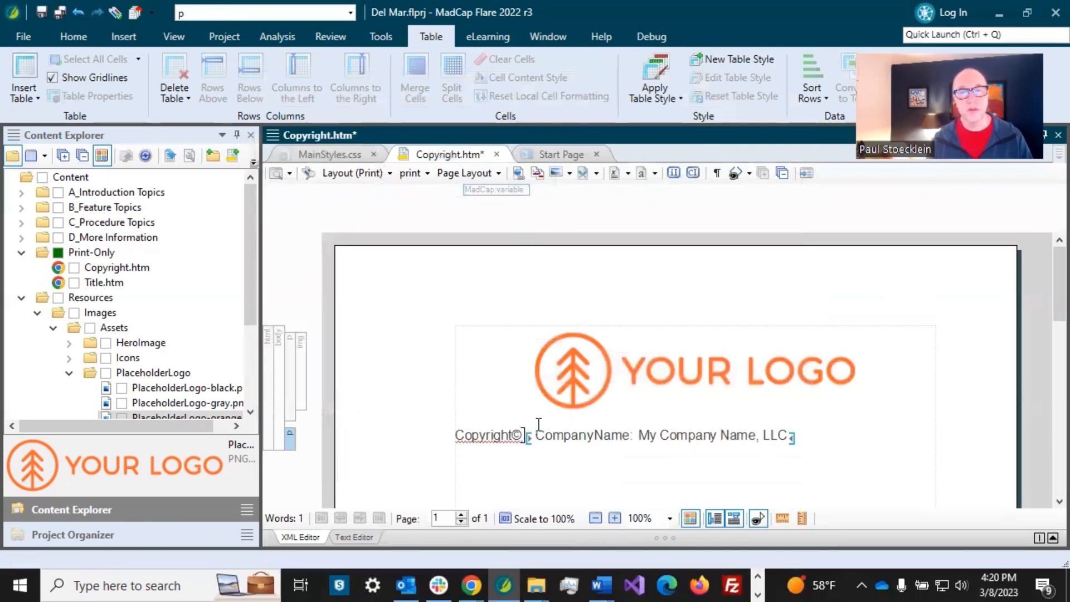
left_click(614, 172)
scroll(490, 320, "down", 2)
double_click(417, 330)
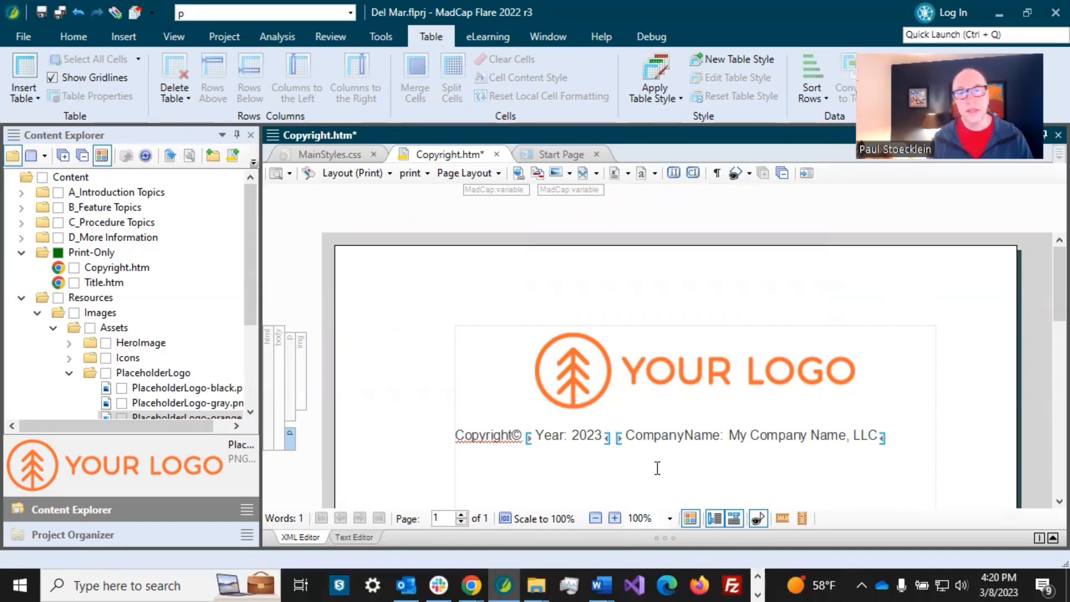
left_click(58, 12)
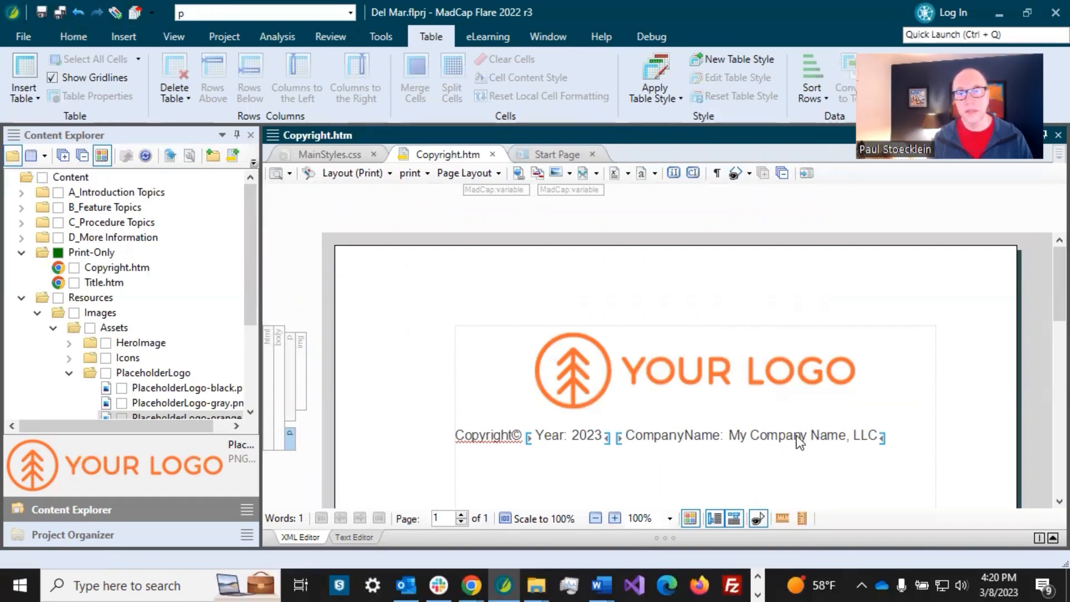
left_click(907, 435)
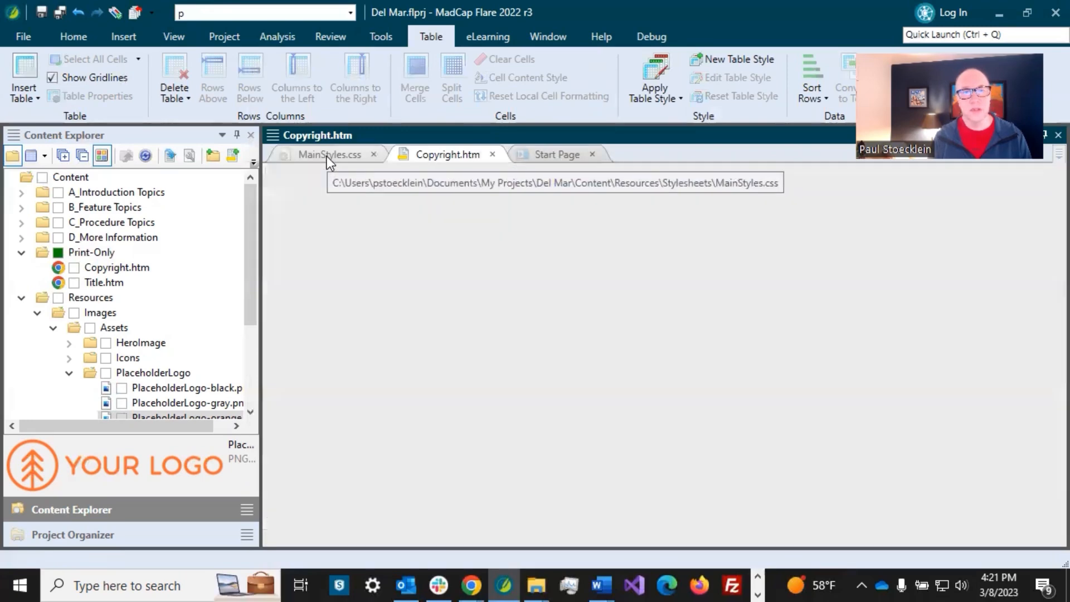
In MainStyles.css, add a Copyright1 class to the p style with print-medium font Roboto Medium, size 12pt and center alignment
left_click(326, 156)
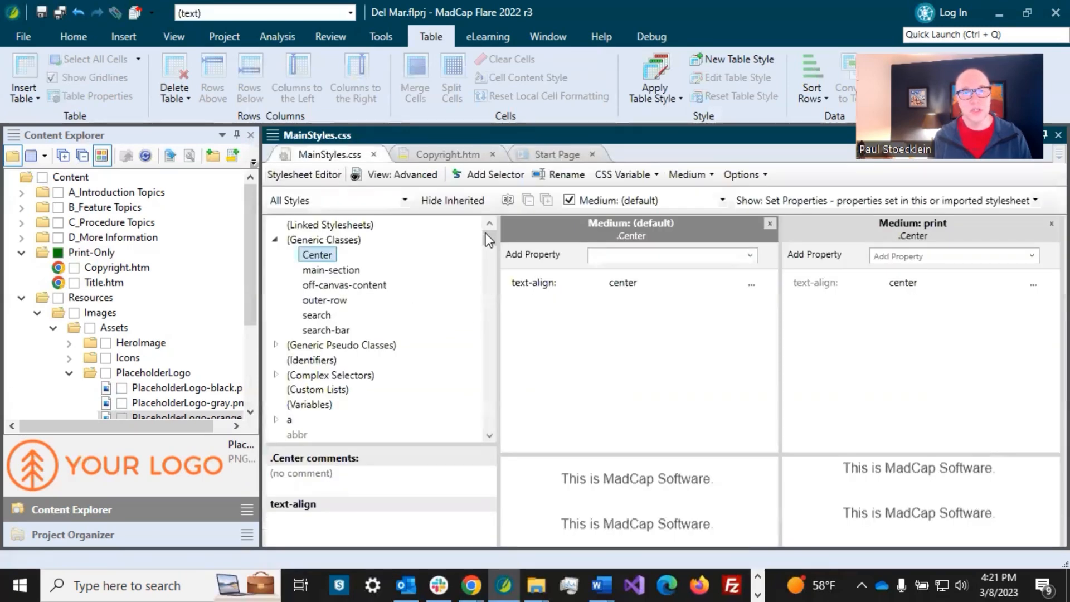
left_click_drag(489, 235, 506, 406)
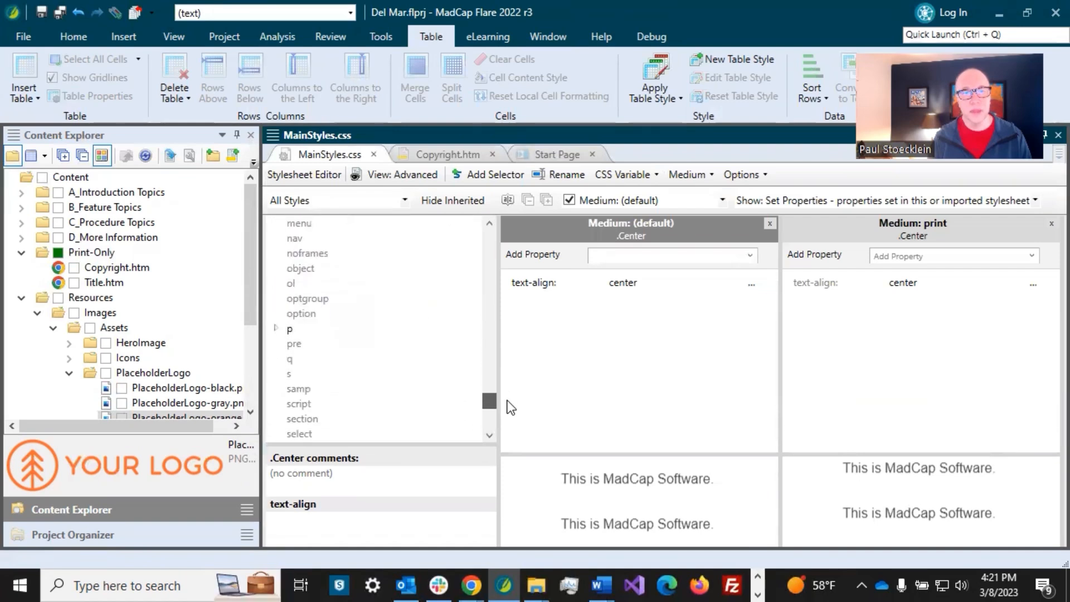
left_click(291, 329)
double_click(289, 329)
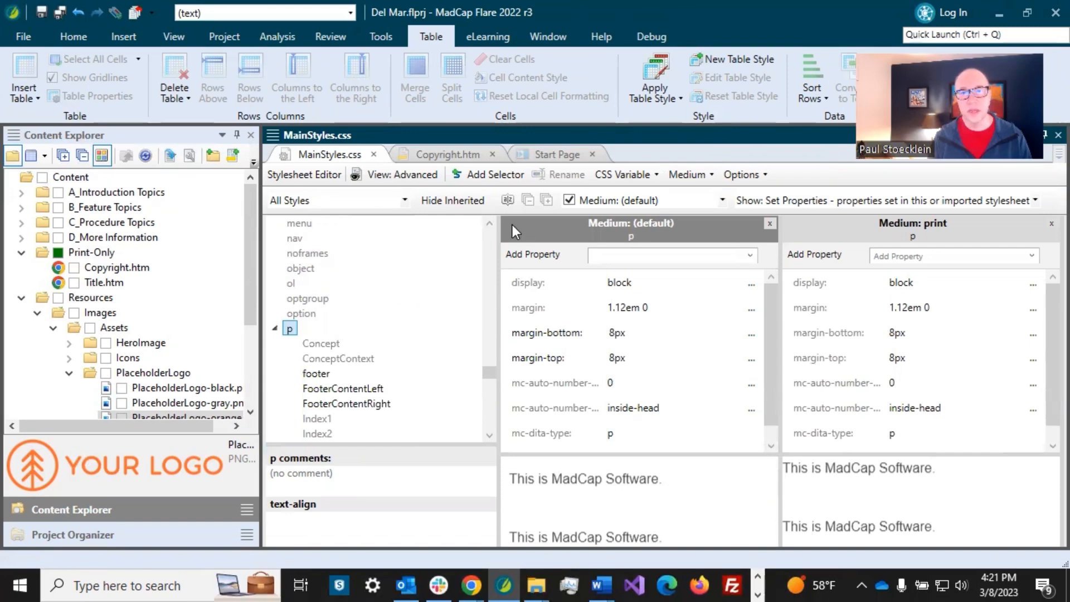
left_click(480, 175)
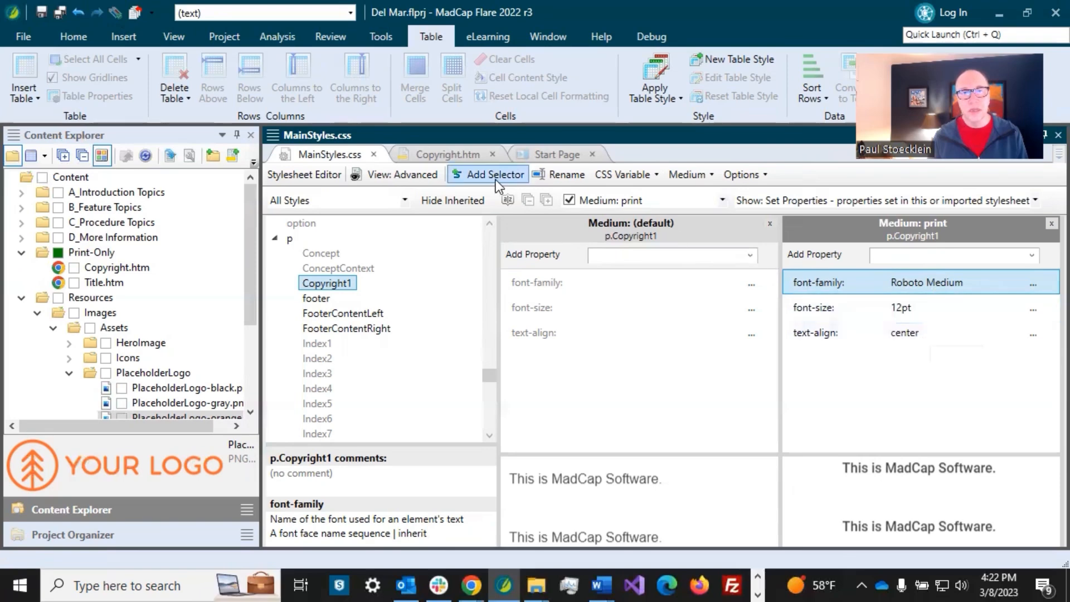
In Copyright.htm, add a paragraph below the copyright line, apply p.Copyright1 to the copyright line and save the topic
left_click(460, 157)
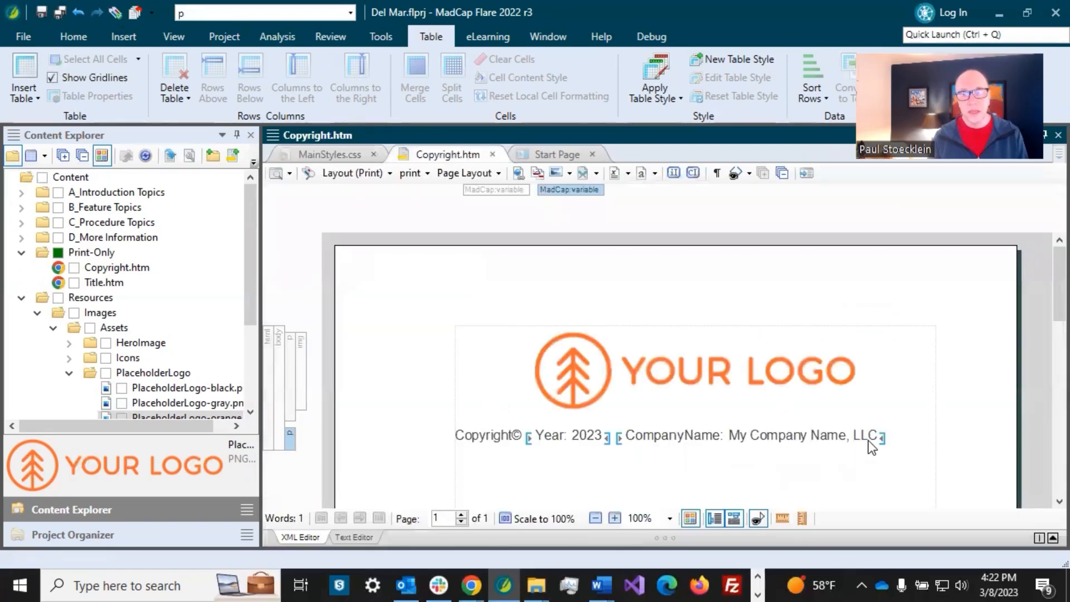
key("Return")
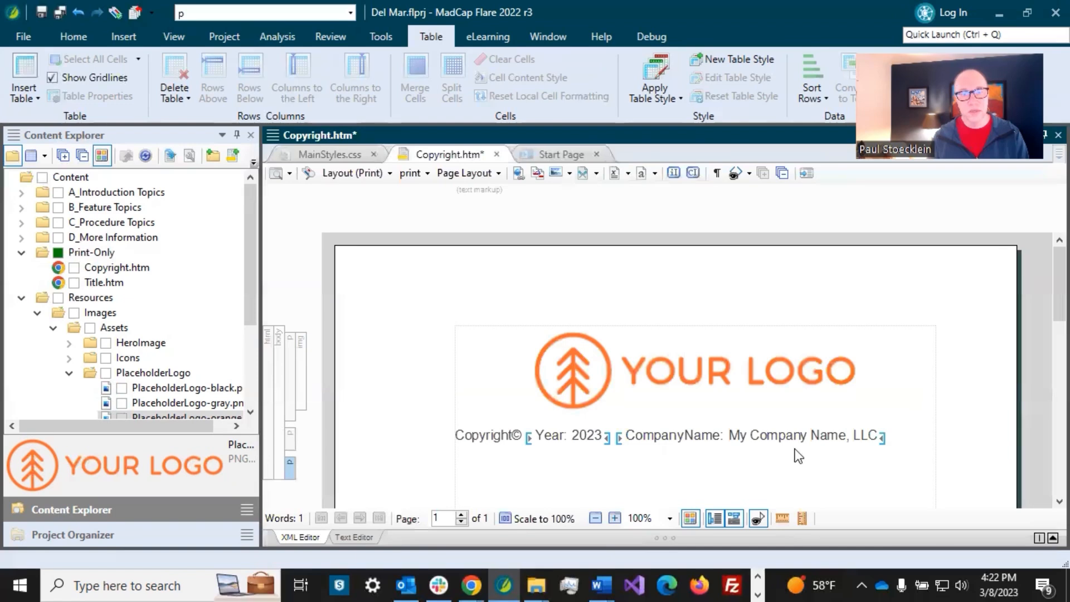
left_click(893, 438)
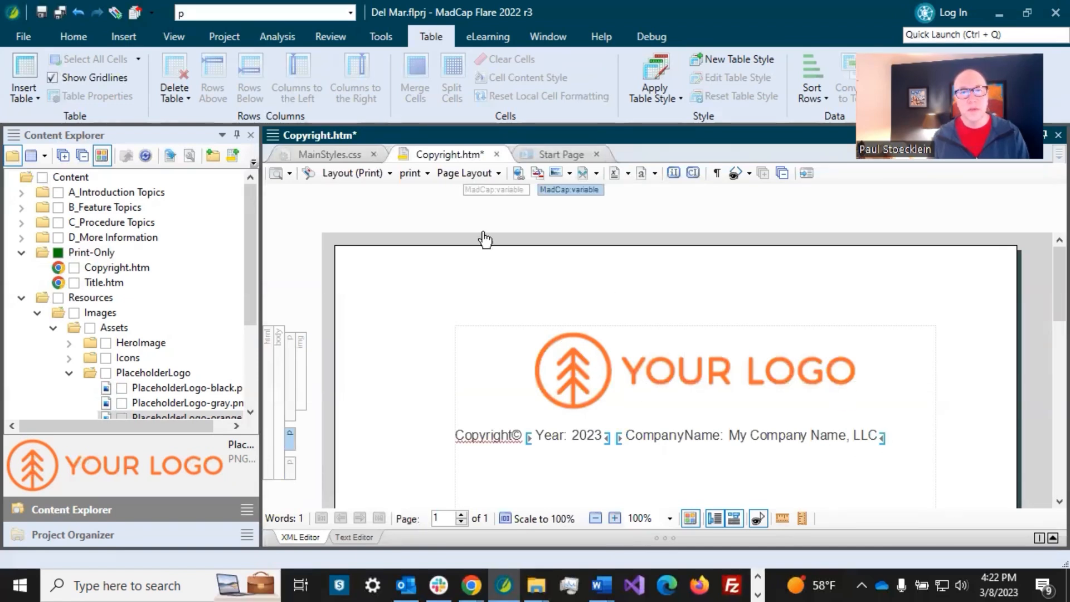
left_click(350, 13)
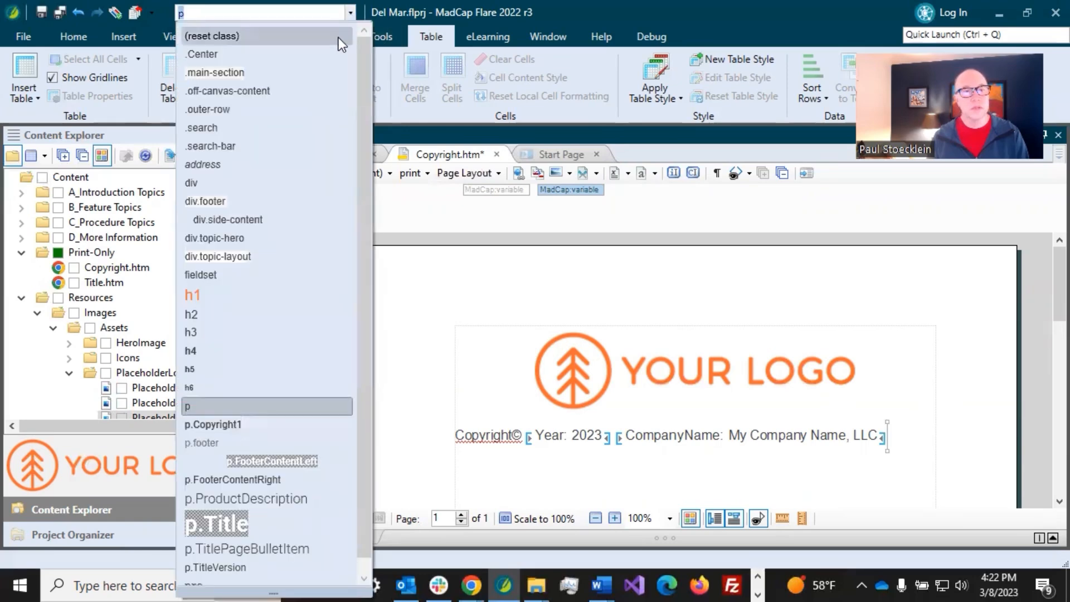
left_click(240, 428)
left_click(59, 11)
Add the "Use of this website signifies your agreement" legal notice below the copyright line, replacing "MadCap Software" with the CompanyName variable
left_click(471, 471)
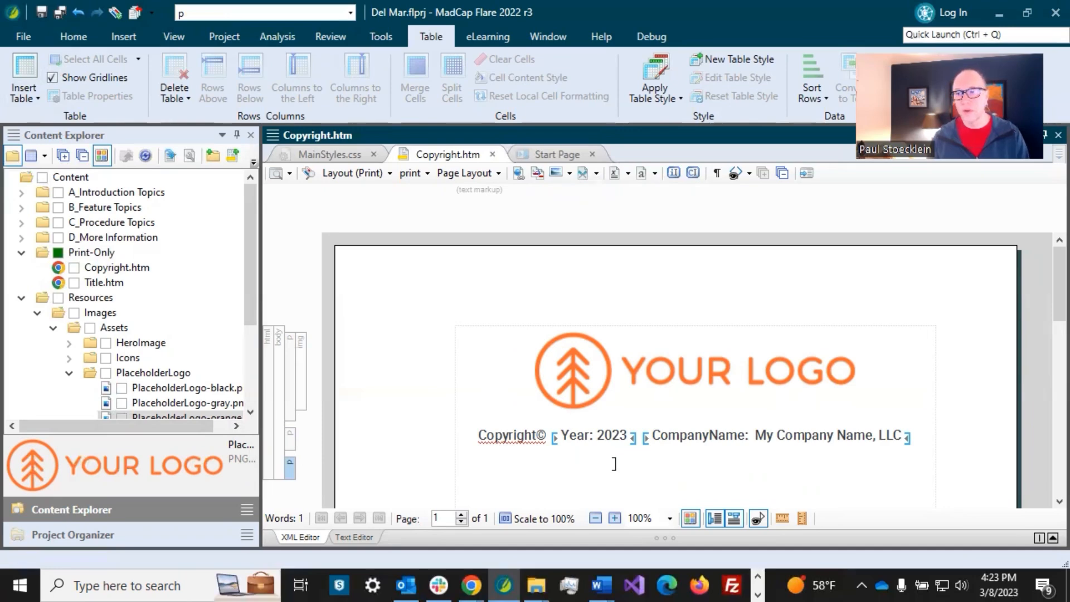
type("Use of this website signifies your agreement to the Terms of Use Agreement and Privacy Policy. Certain MadCap Software technologies included in the software are protected by the following U.S. Patents: 7,934,153; 9,058,312; 11,126,787")
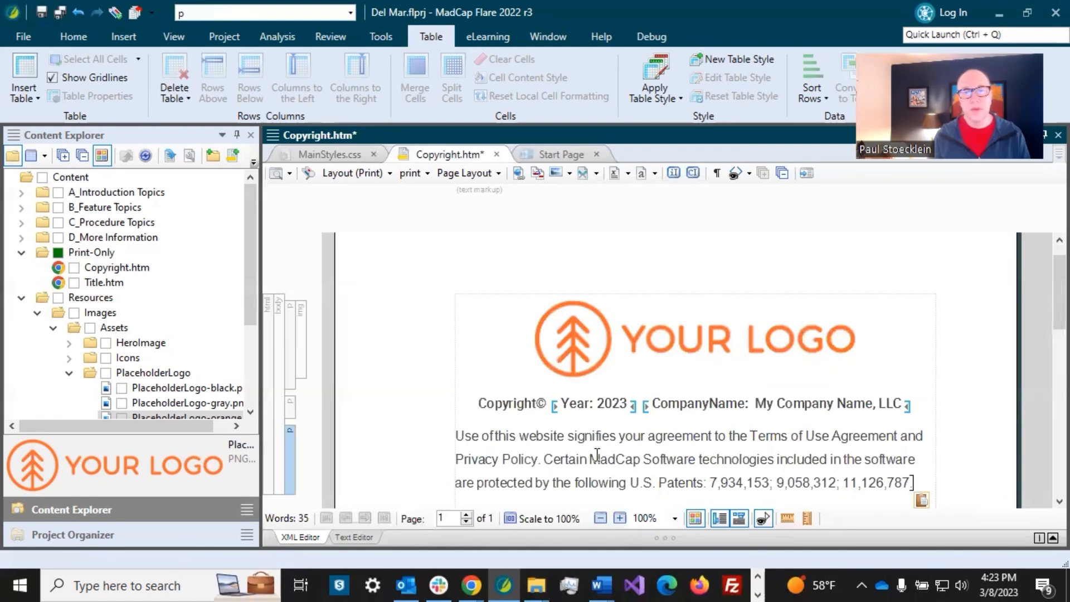
left_click_drag(595, 455, 696, 455)
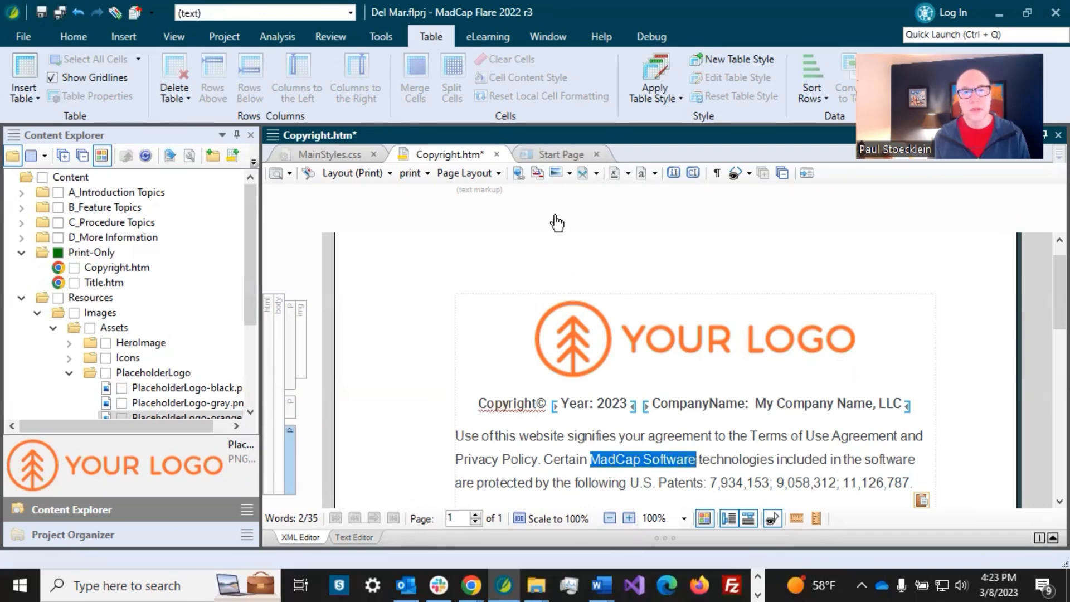
left_click(615, 174)
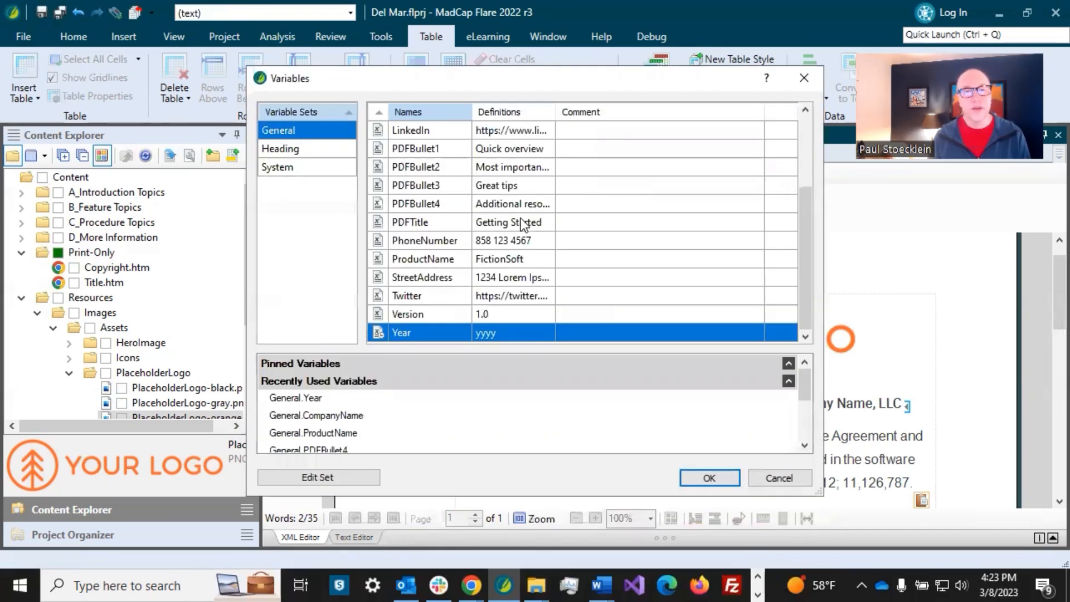
scroll(491, 225, "up", 2)
double_click(432, 156)
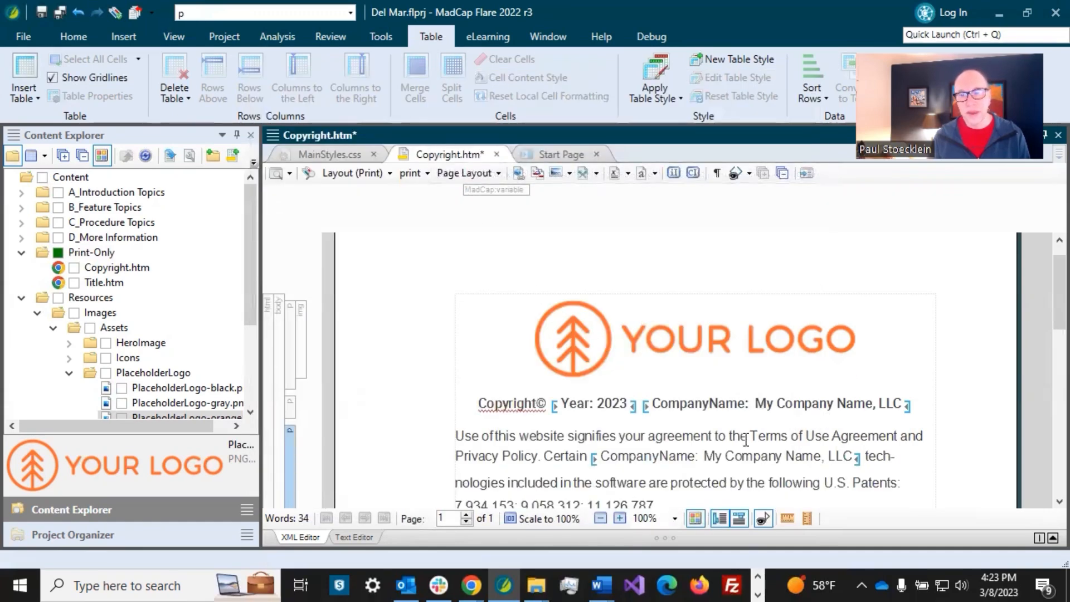
Insert an empty paragraph between the copyright line and the legal notice, and save the topic
scroll(691, 437, "down", 3)
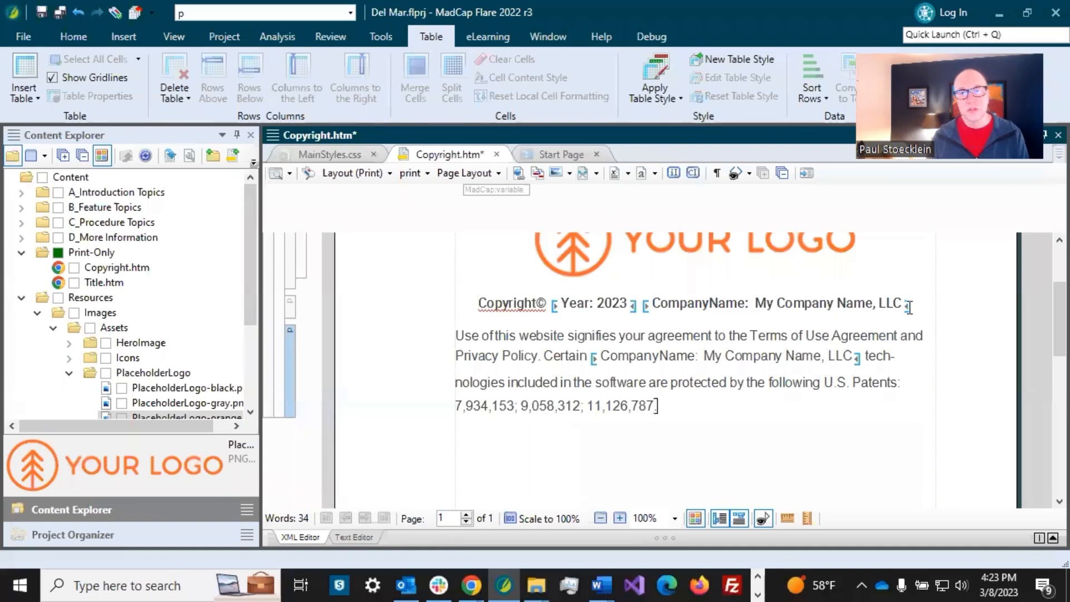
left_click(905, 310)
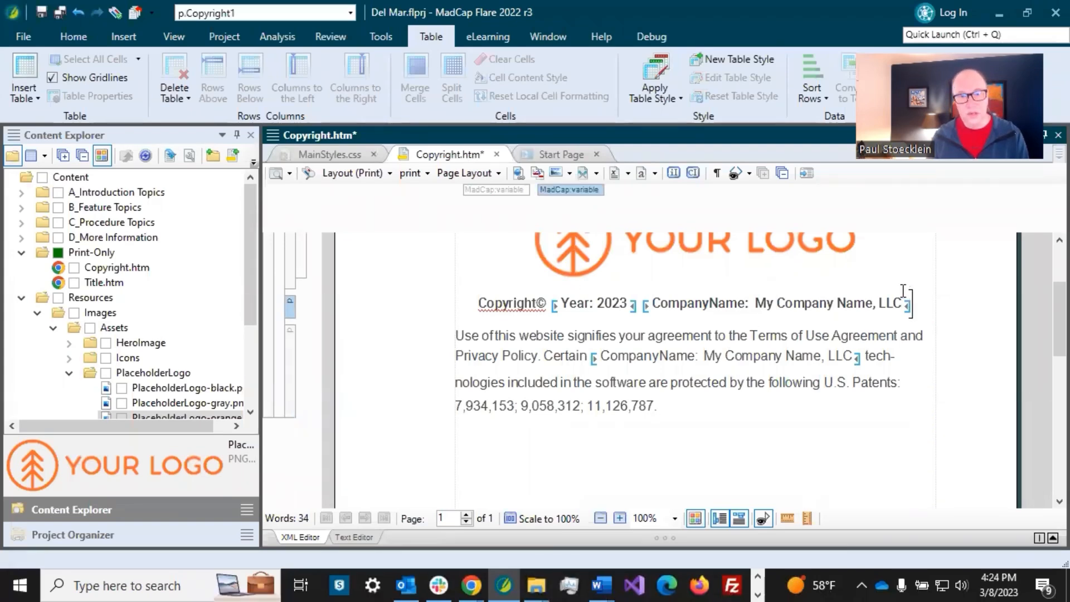
key("Return")
left_click(59, 13)
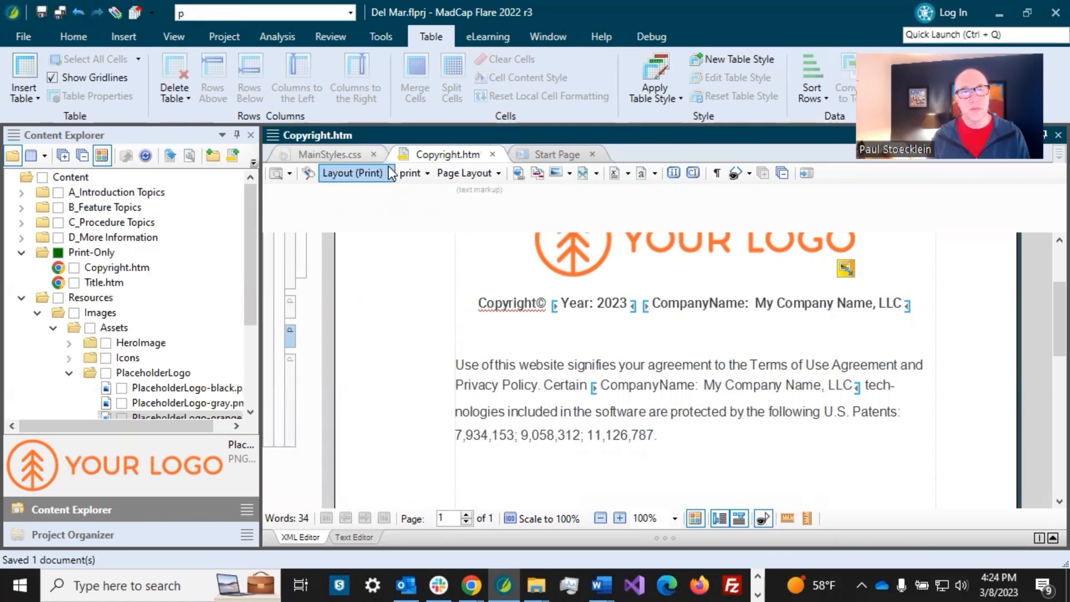
Create an hr.Copyright class with print-medium background and border color #ed7443, height 5px, top and bottom margins 30px and width 0.6in
left_click(330, 154)
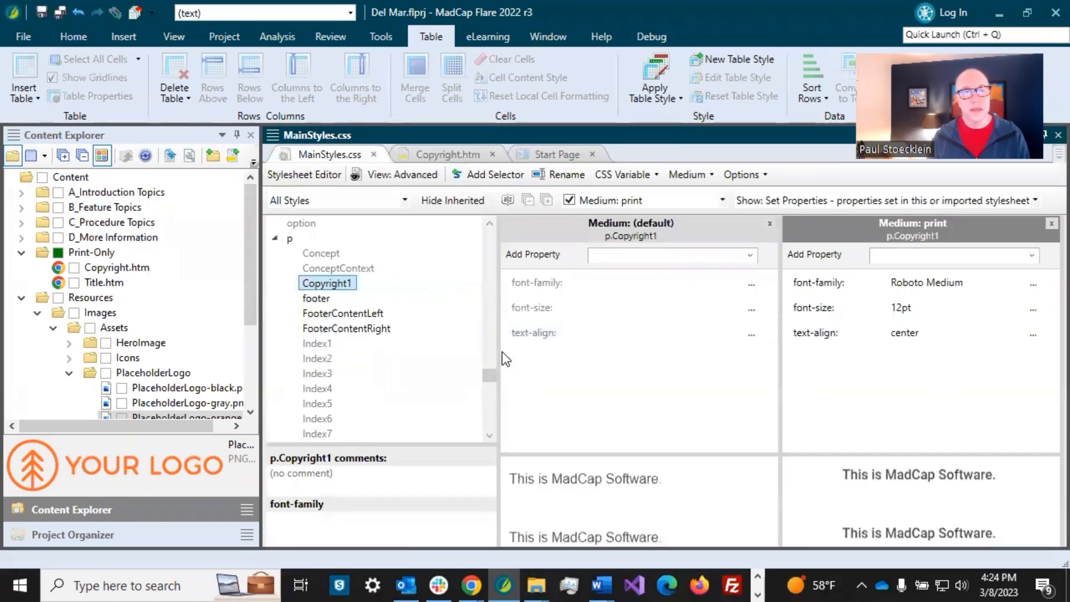
left_click_drag(490, 373, 486, 282)
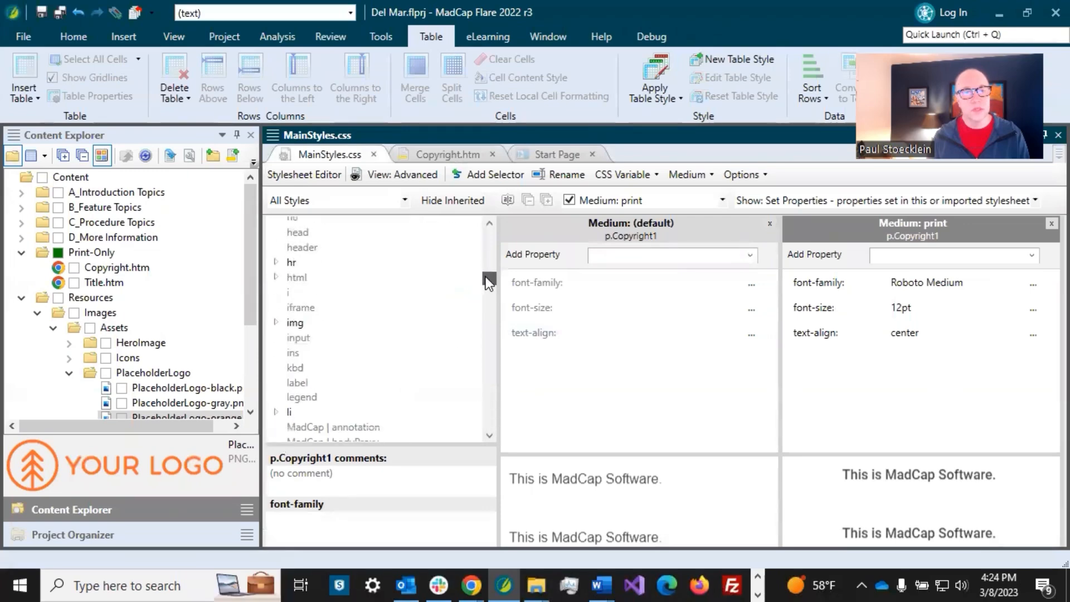
left_click(292, 262)
left_click(277, 262)
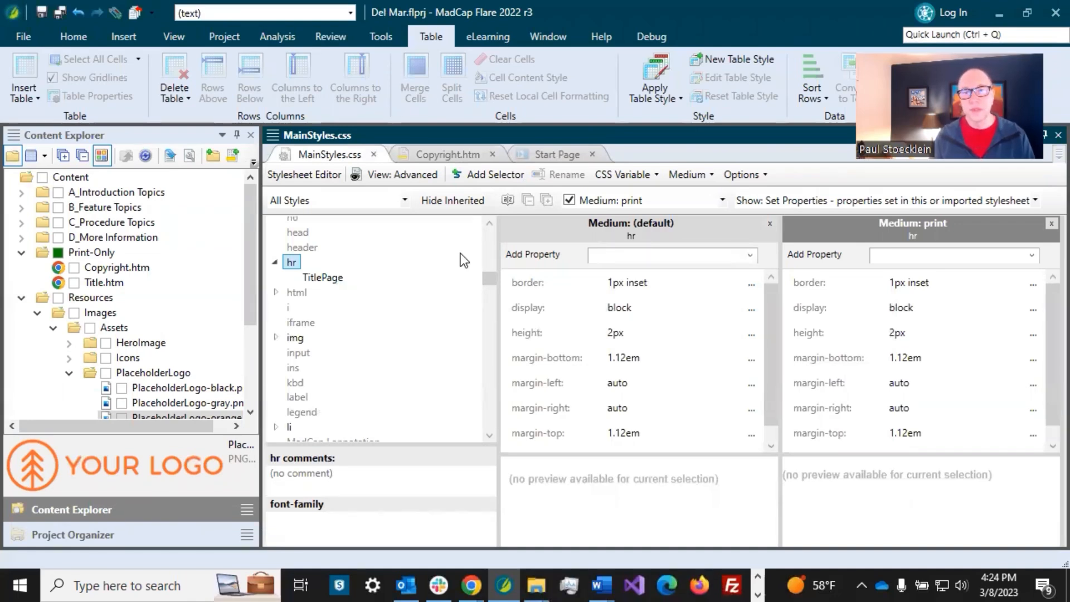
left_click(531, 230)
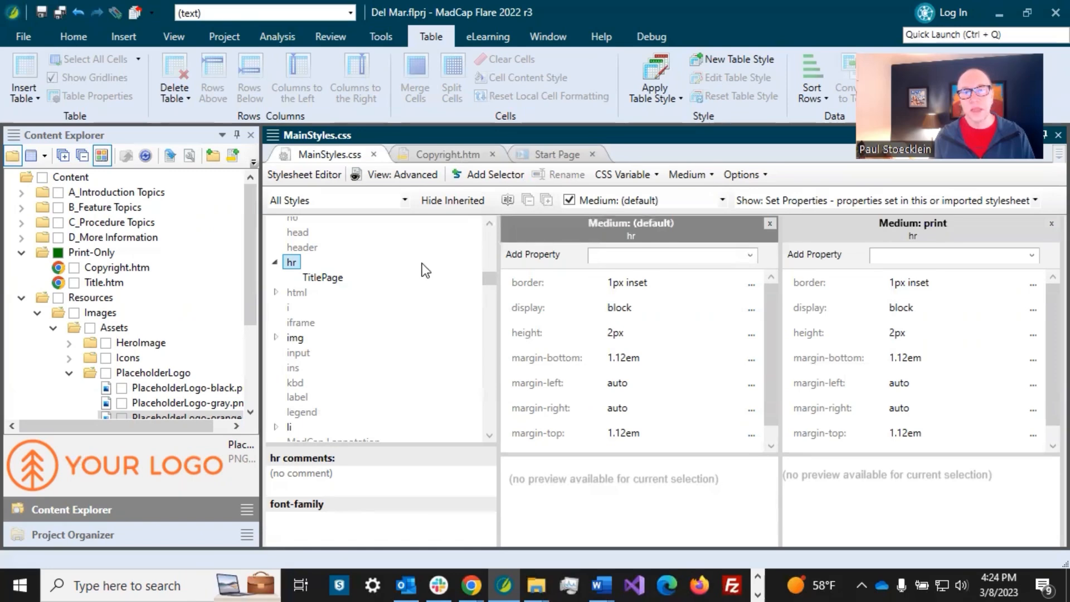
left_click(491, 176)
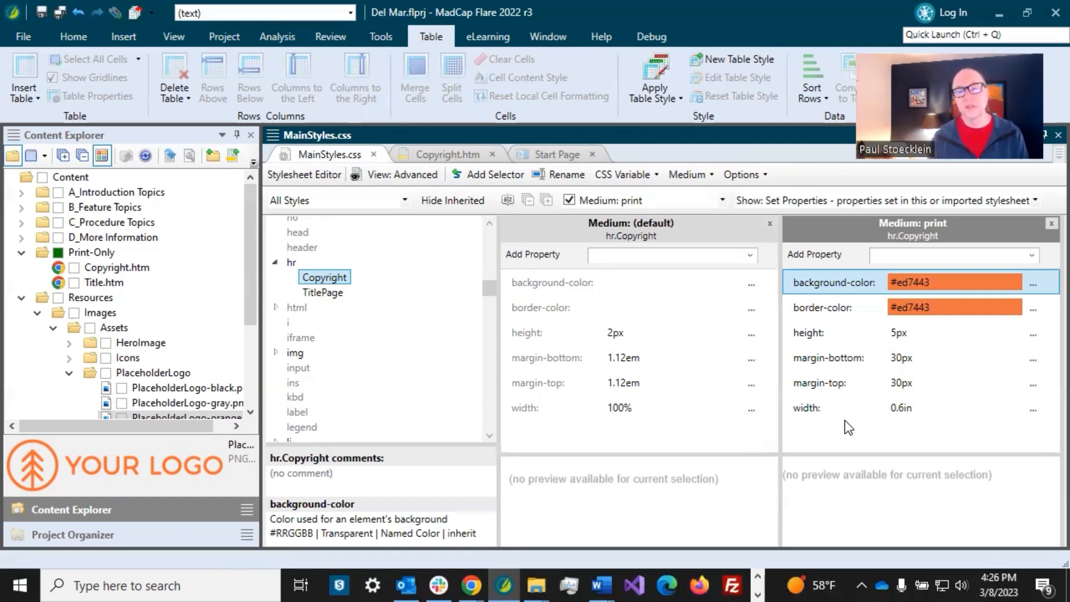
Insert a horizontal rule with the hr.Copyright class between the copyright line and the legal notice, and save Copyright.htm
left_click(454, 156)
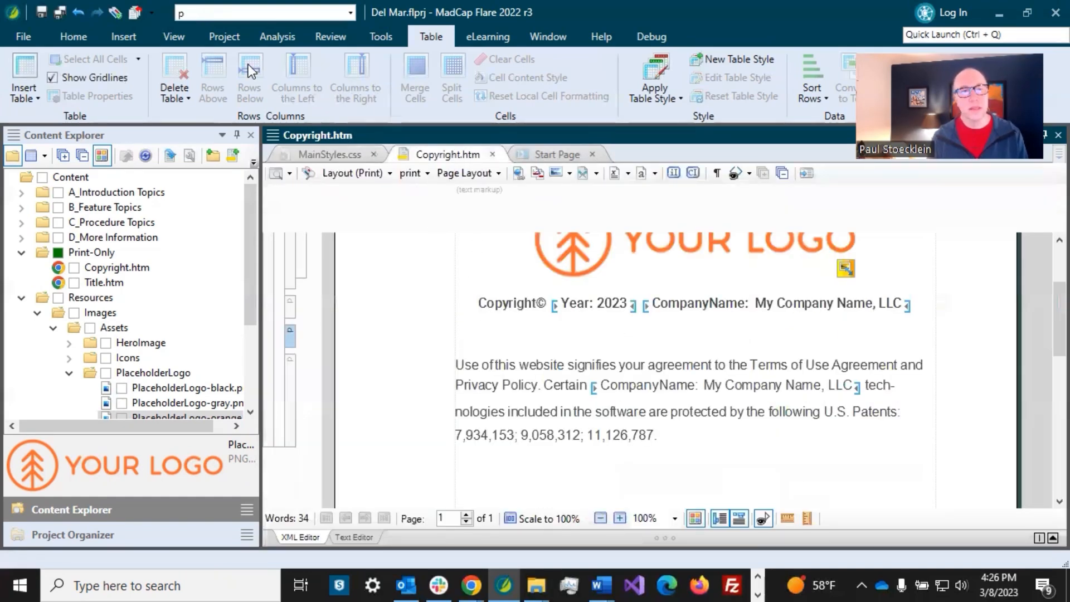
left_click(123, 35)
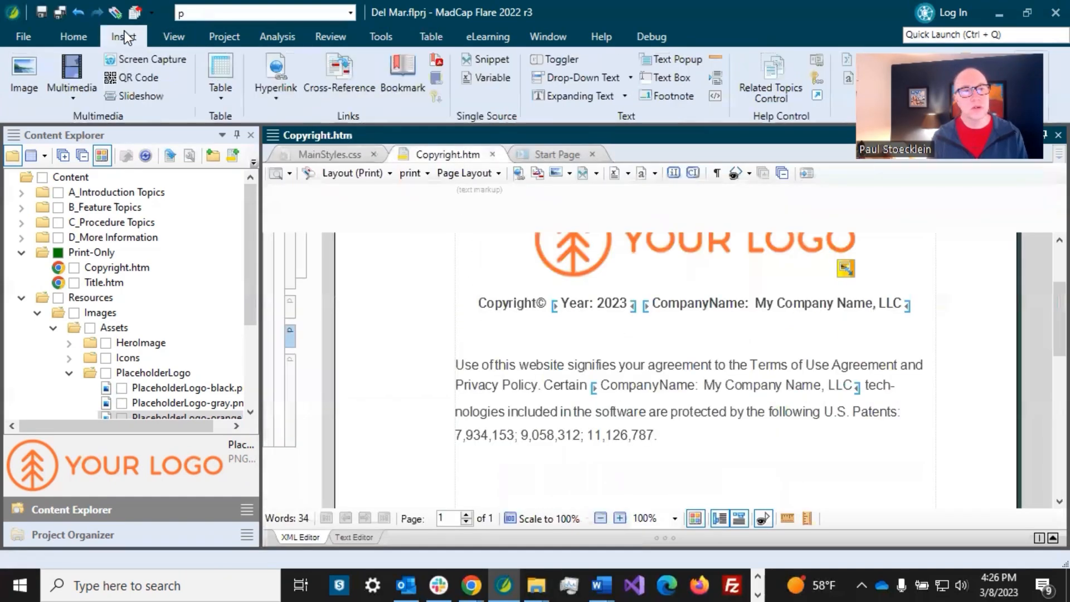
left_click(711, 56)
left_click_drag(671, 255, 677, 290)
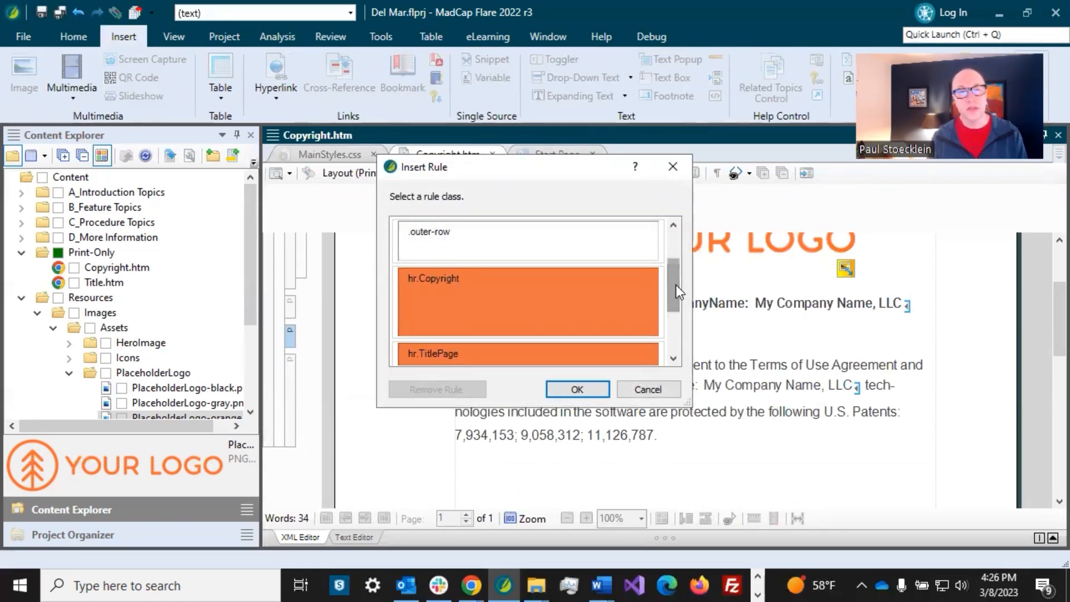
left_click(519, 302)
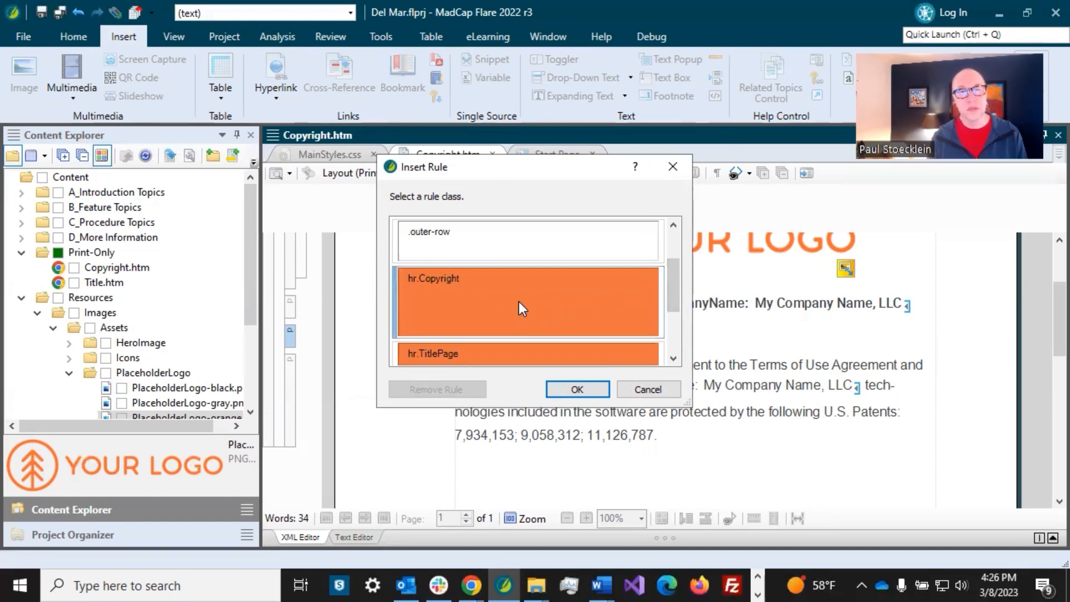
left_click(580, 389)
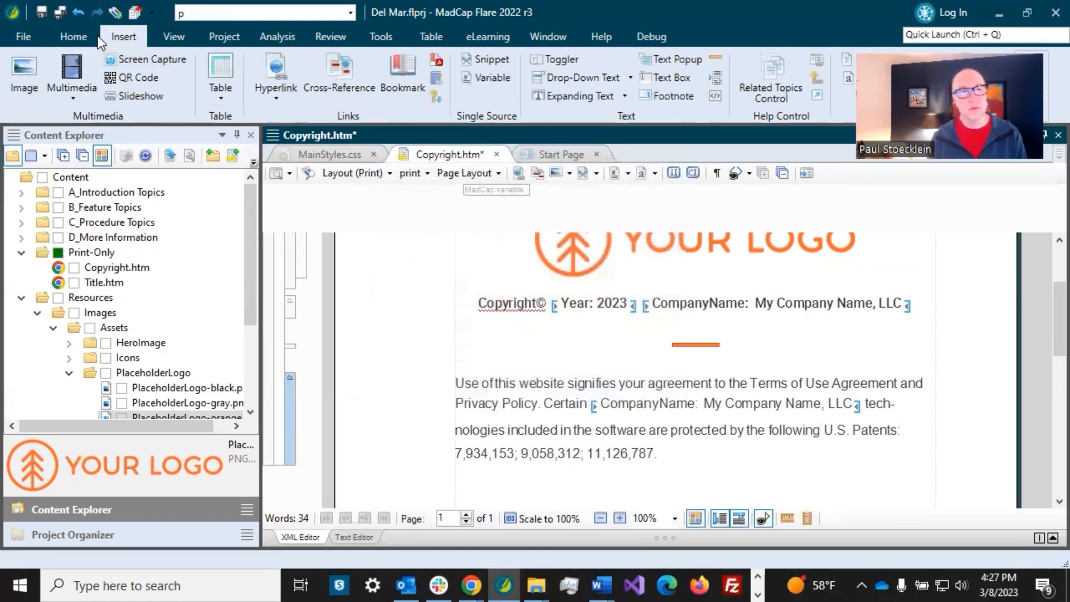
left_click(61, 13)
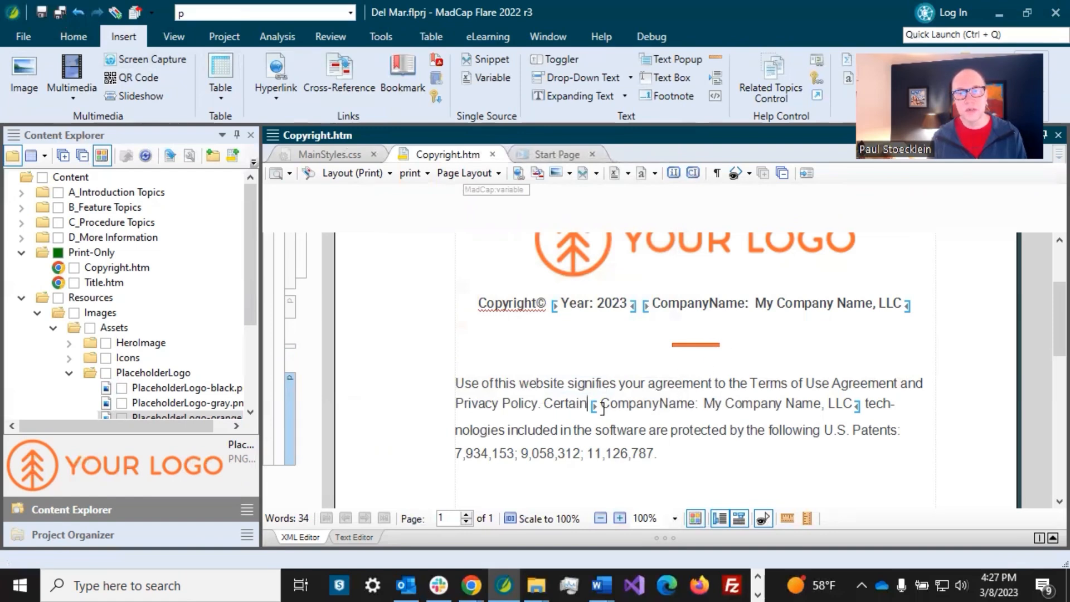
In MainStyles.css, add a Copyright2 class to the p style with print-medium font Roboto Light, size 12pt and center alignment
left_click(333, 156)
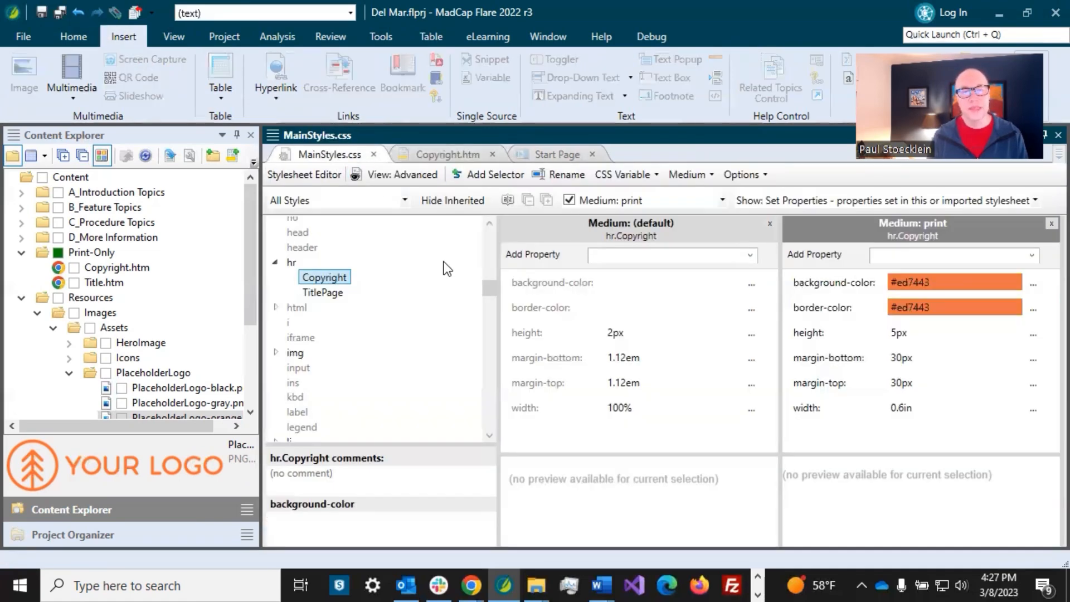
left_click_drag(486, 288, 491, 405)
left_click(289, 267)
left_click(275, 268)
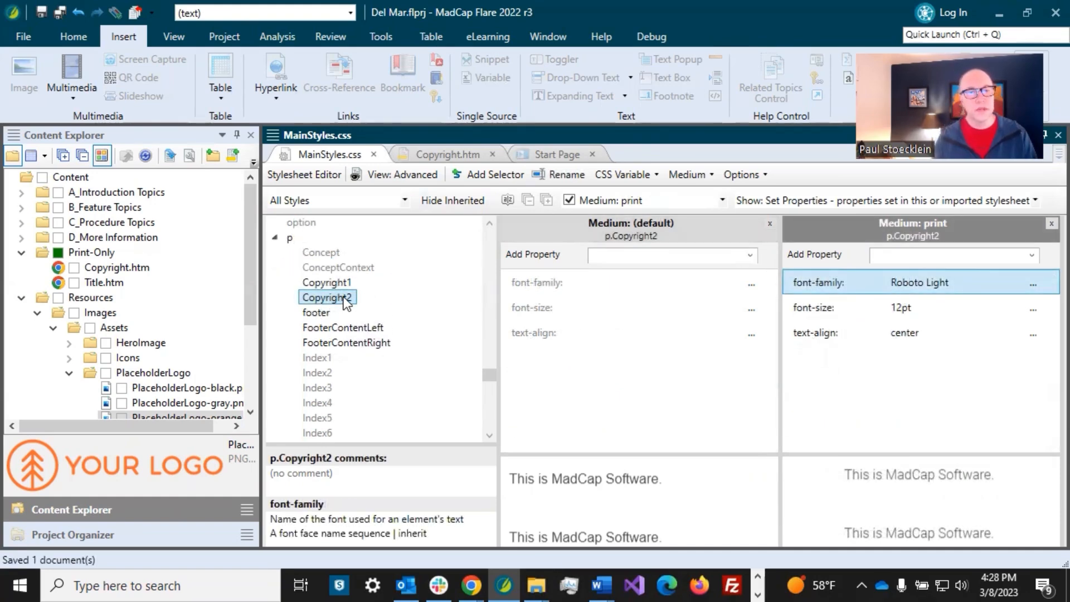
left_click(901, 283)
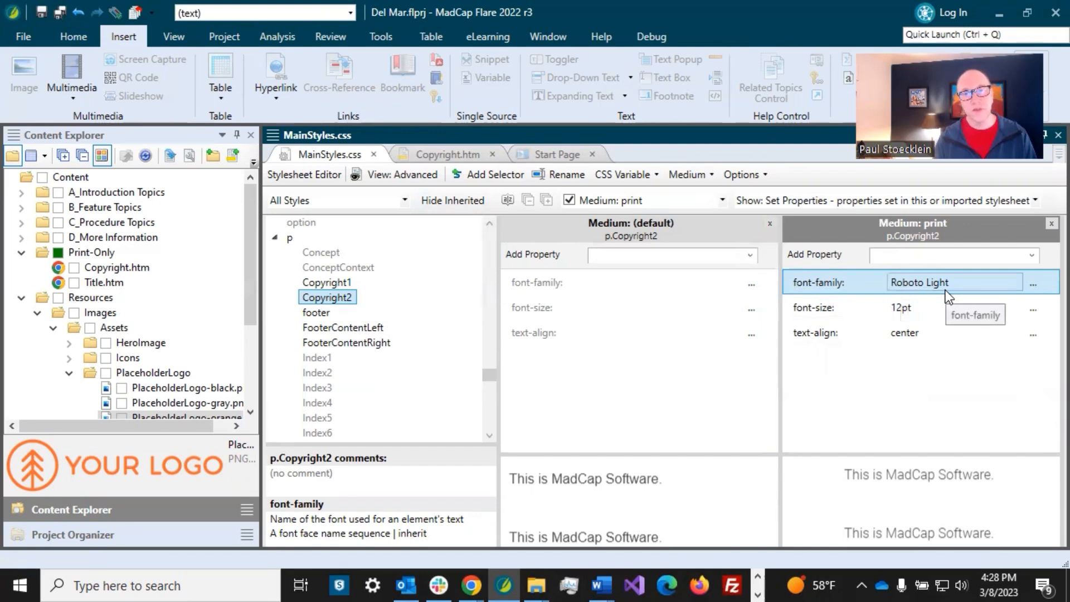
left_click(914, 308)
left_click(908, 333)
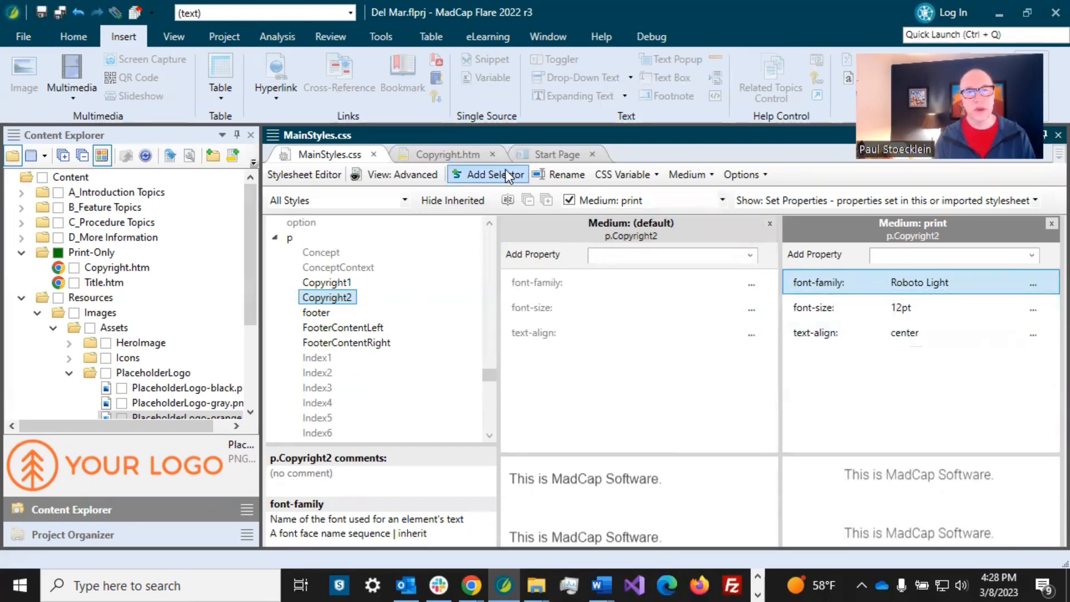
In Copyright.htm, apply the p.Copyright2 style to the legal notice paragraph and save the topic
left_click(450, 155)
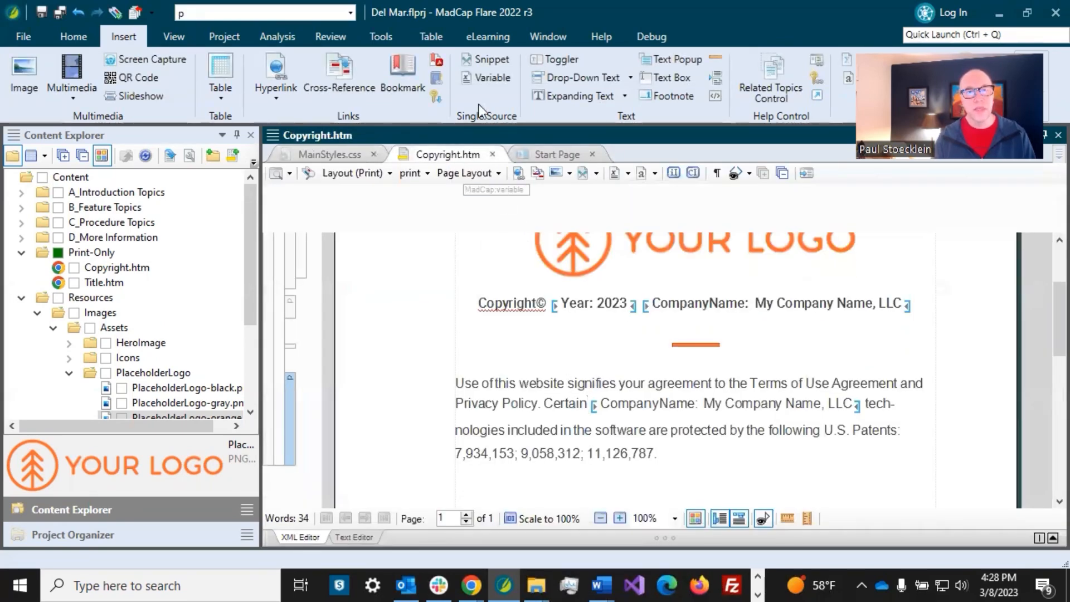
left_click(350, 13)
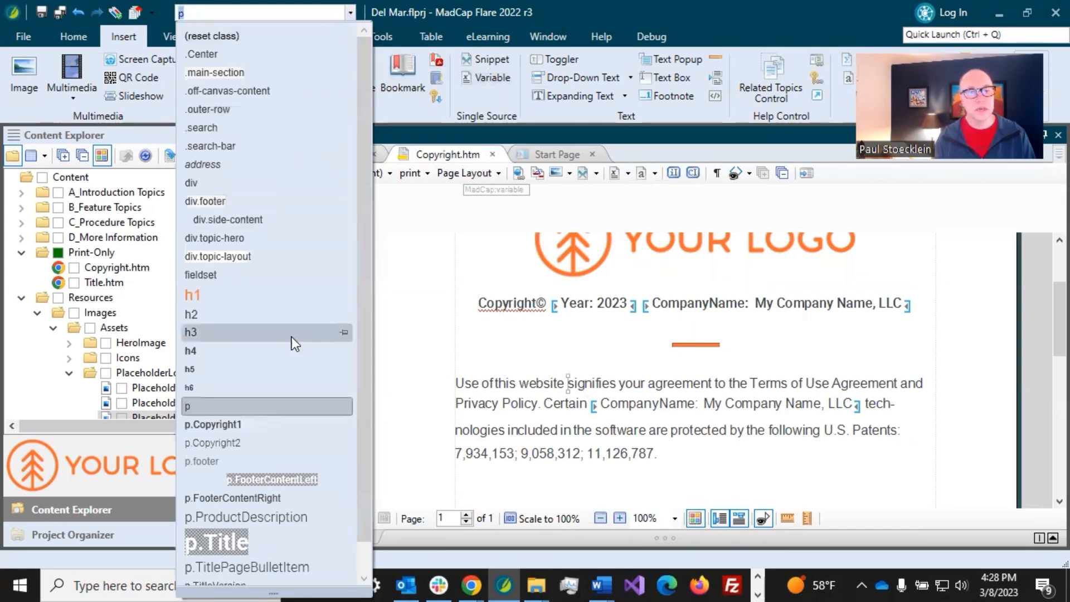
left_click(279, 444)
left_click(527, 384)
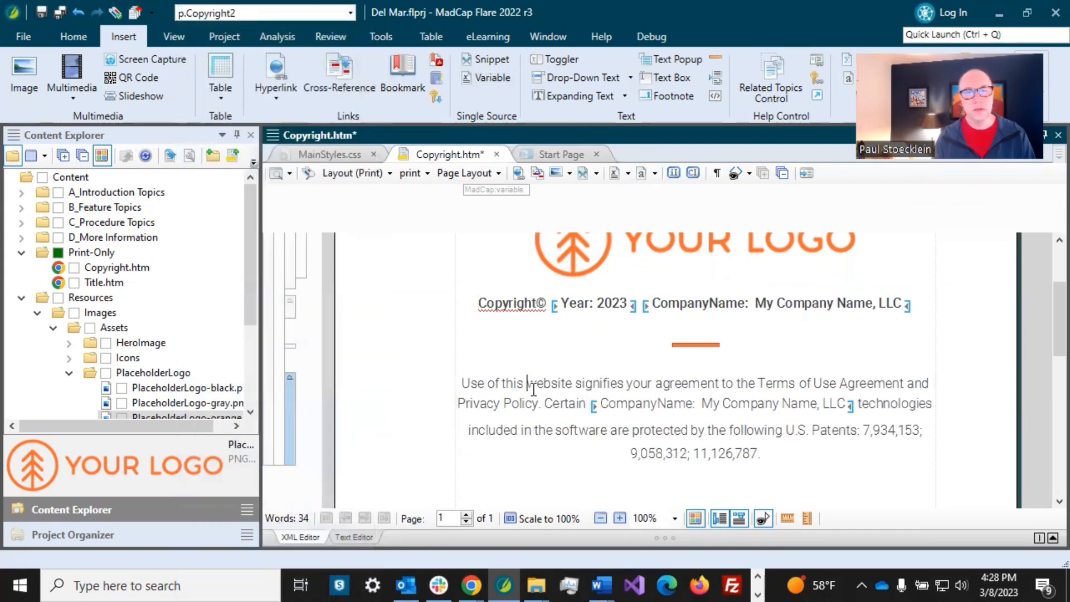
left_click(59, 12)
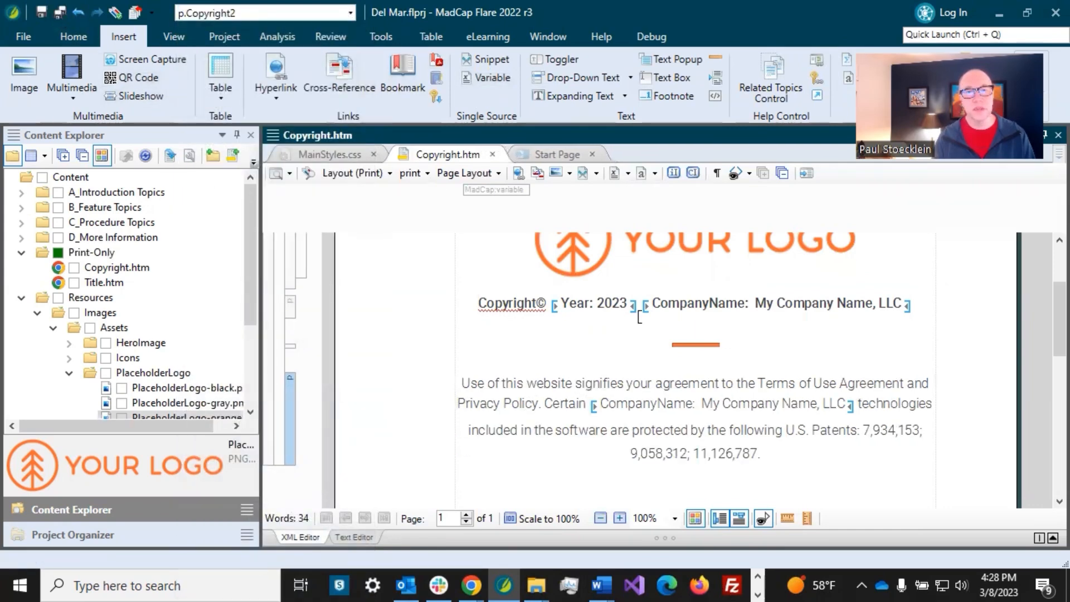
Compare the finished copyright topic with the copyright page in the PDF specs, including the Get In Touch footer at the page bottom
scroll(638, 317, "up", 3)
scroll(638, 317, "down", 3)
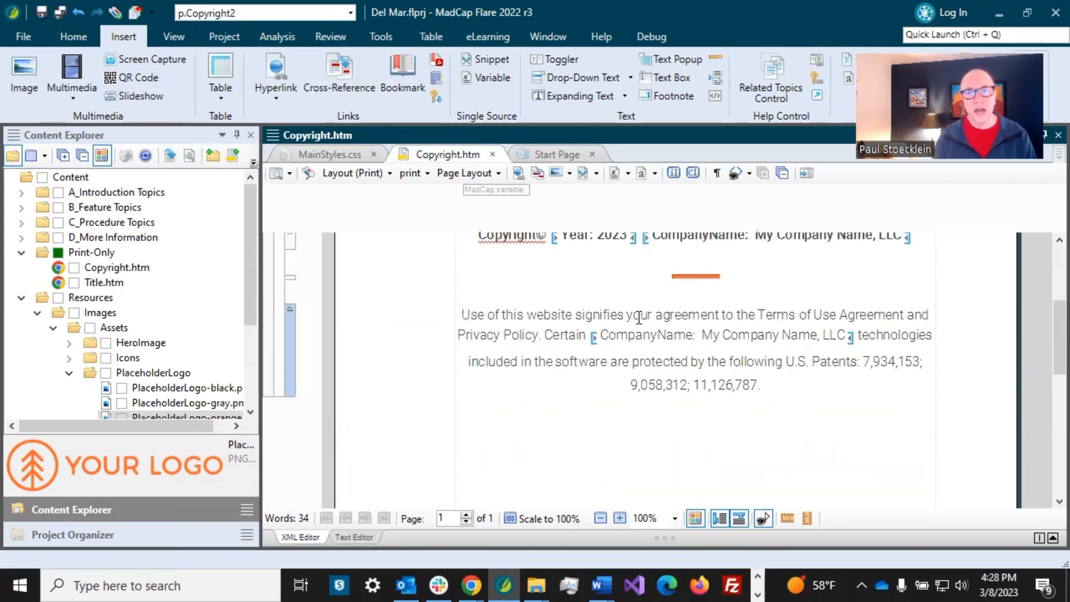
scroll(647, 319, "down", 2)
scroll(647, 319, "up", 5)
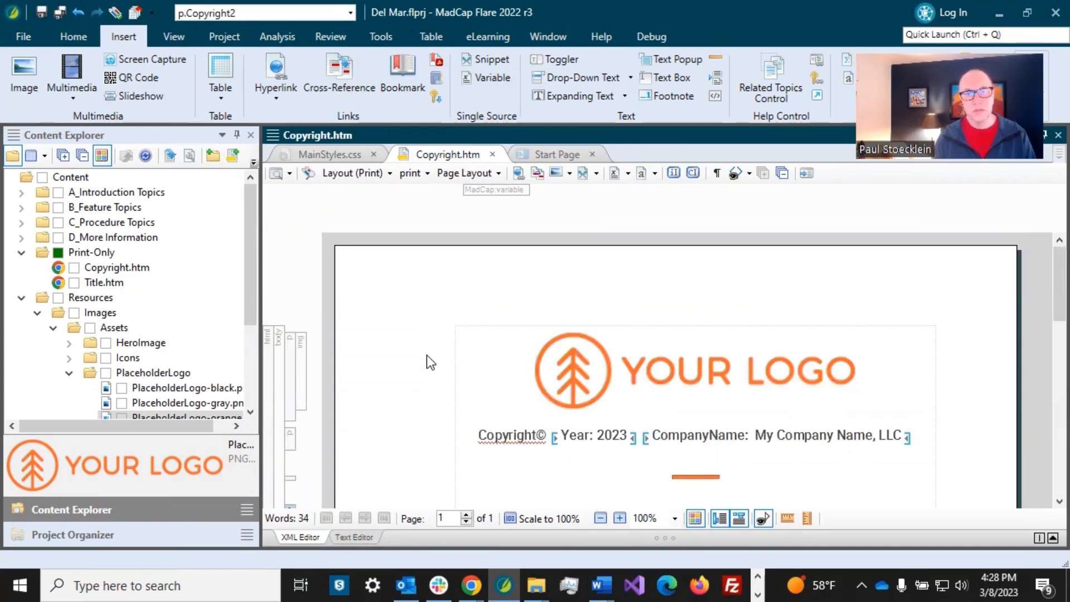
scroll(431, 363, "down", 5)
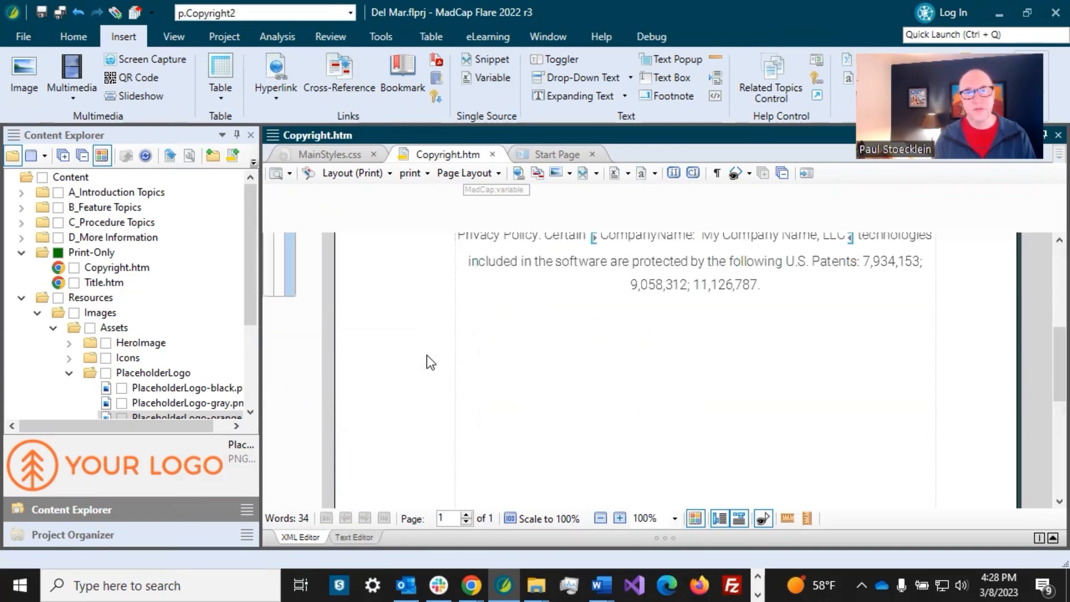
scroll(428, 356, "up", 5)
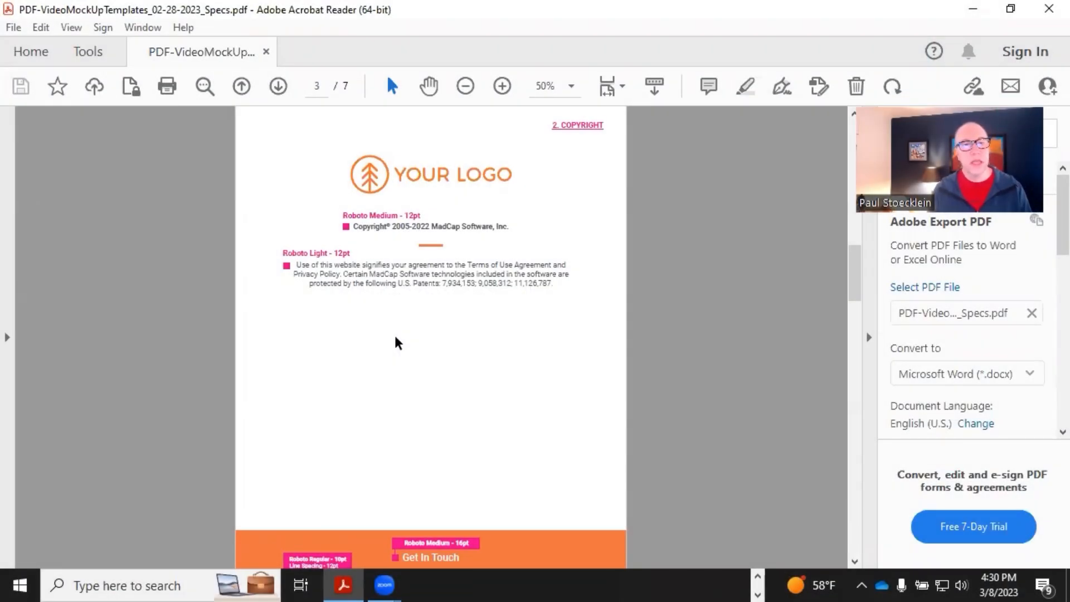
scroll(393, 333, "up", 1)
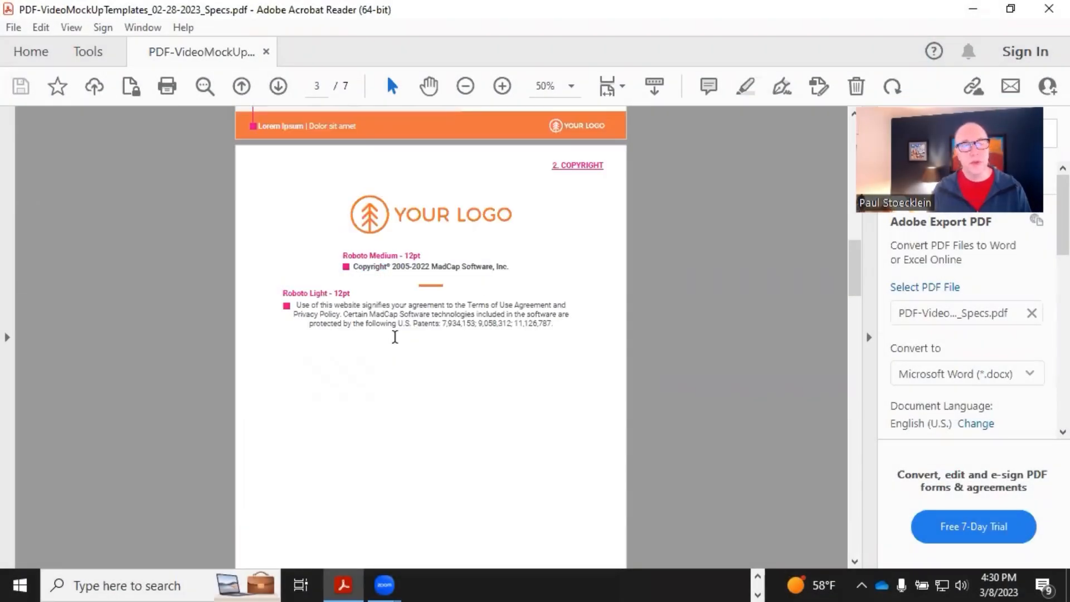
scroll(404, 328, "down", 1)
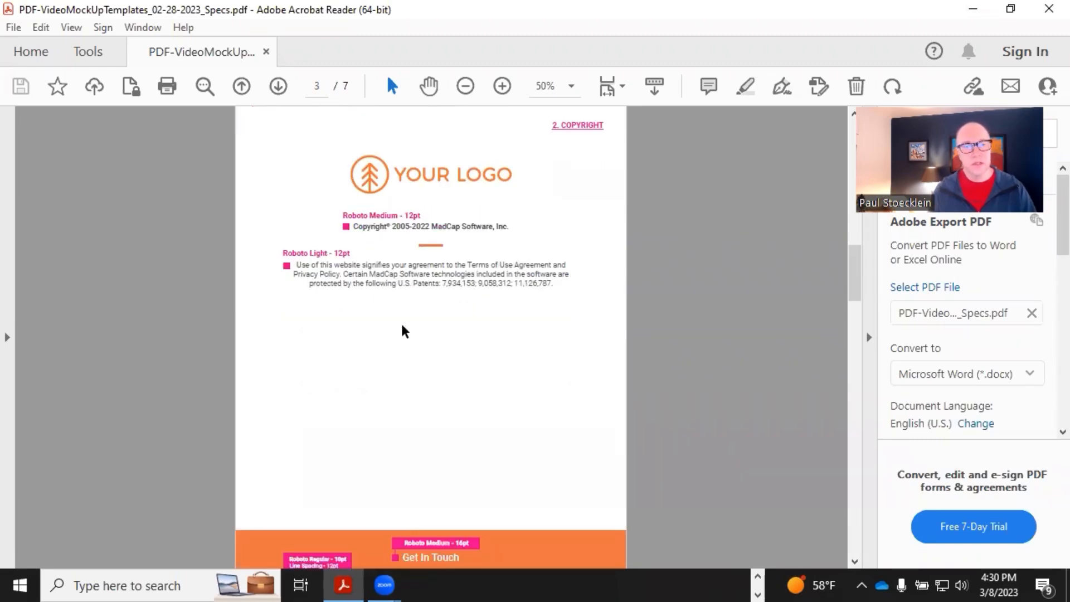
scroll(402, 330, "down", 2)
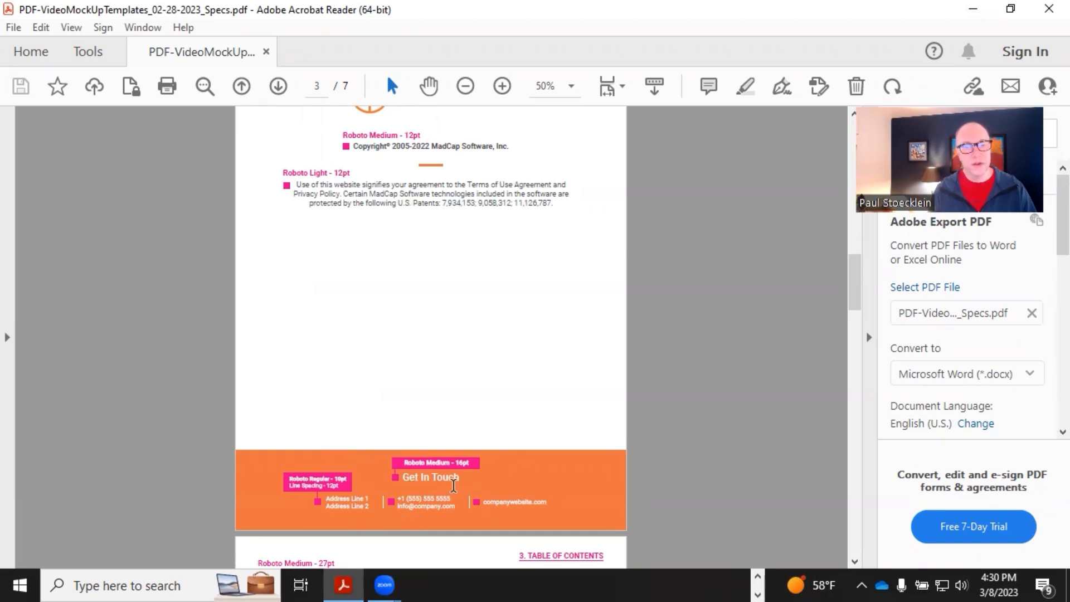
scroll(453, 486, "up", 3)
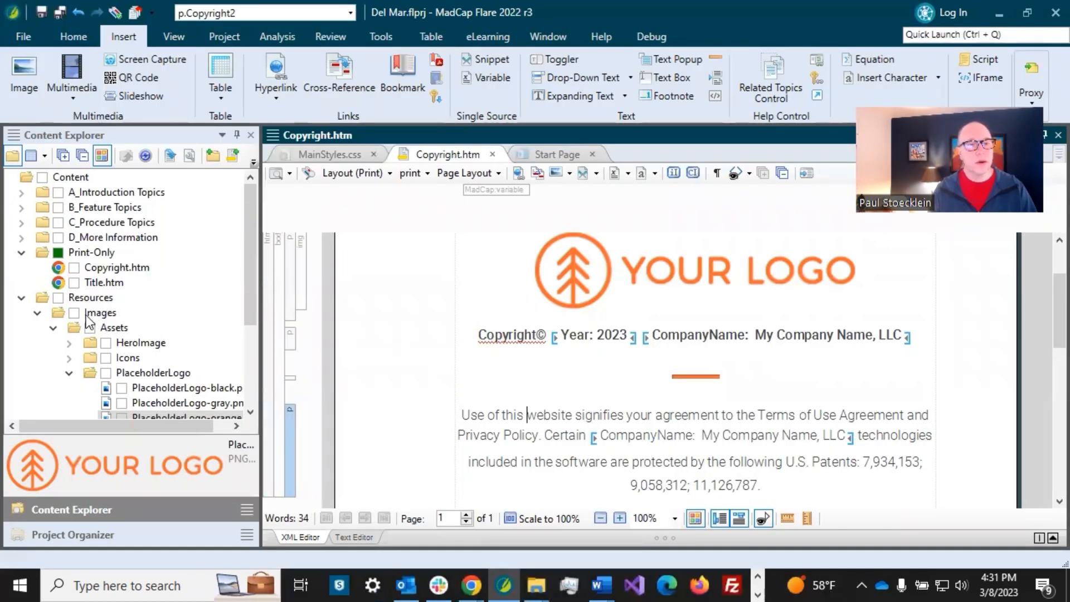
Open the Frontmatter.flpgl page layout from the PageLayouts folder and display its Copyright page
left_click(38, 313)
left_click(38, 328)
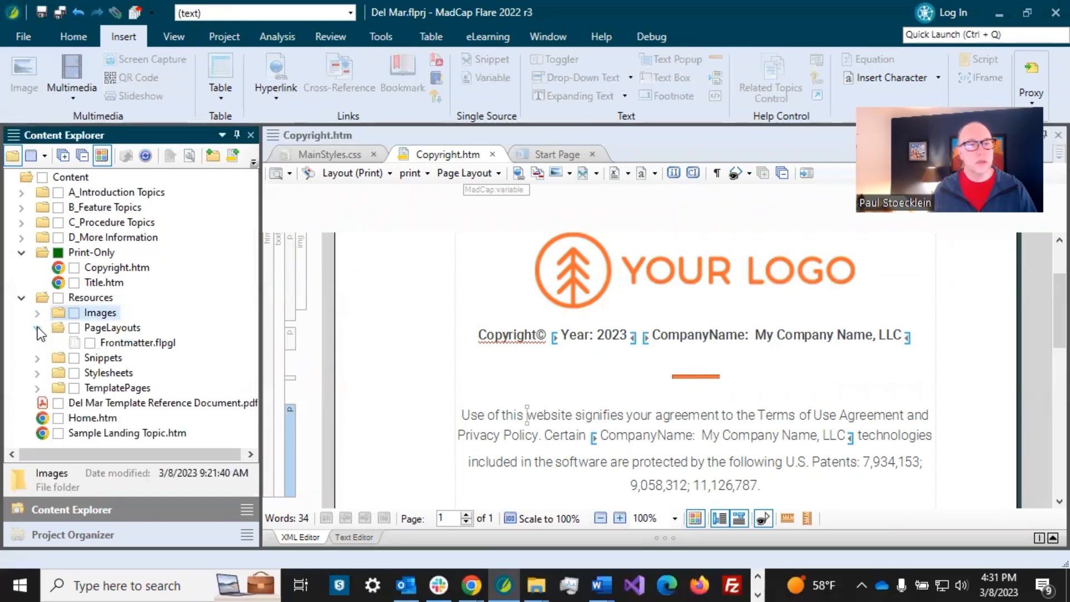
double_click(155, 343)
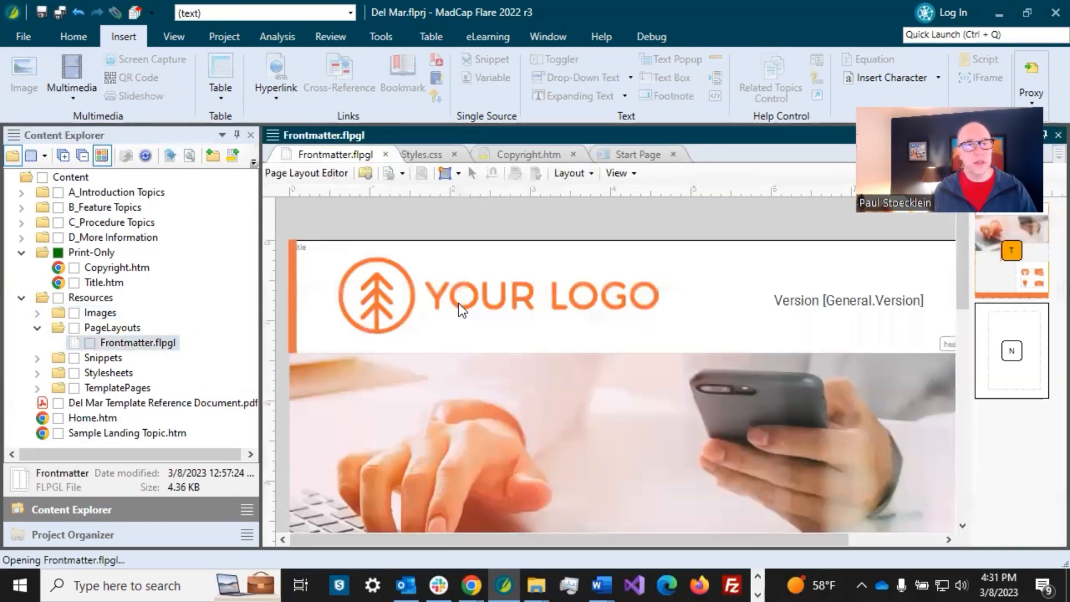
left_click(1011, 343)
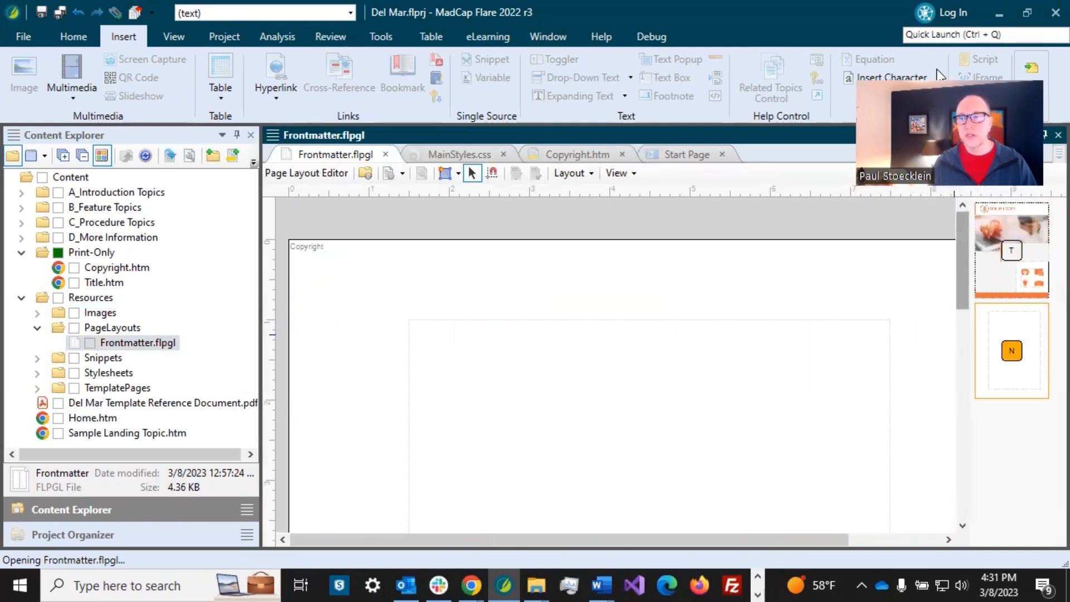
Shrink the Copyright page's body frame to a top edge at about 1.5 in, right edge 7 in and bottom edge about 8.6 in, and save
left_click(539, 340)
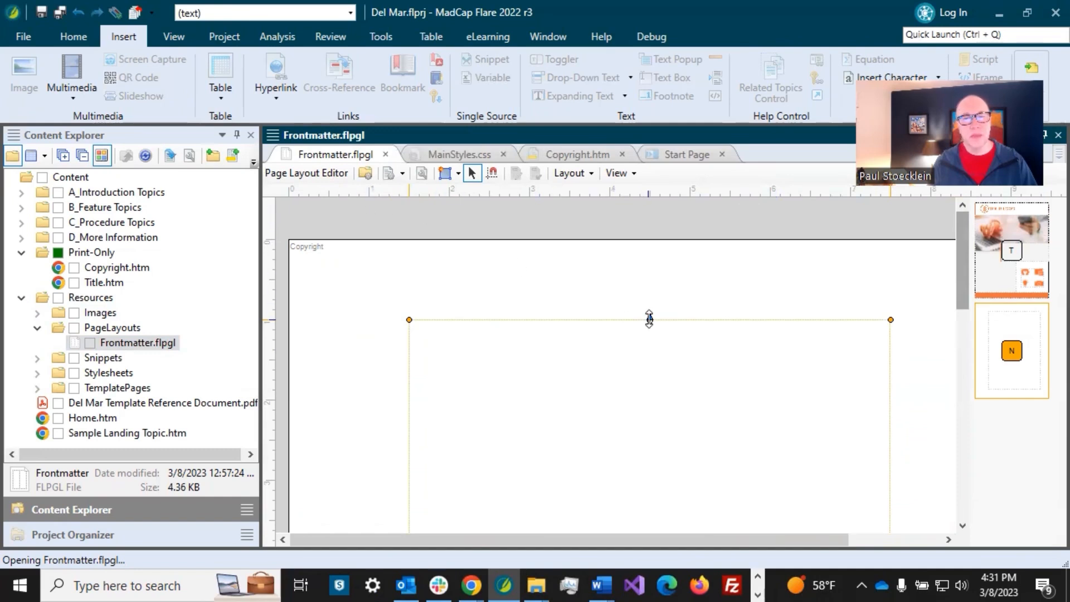
left_click_drag(650, 319, 652, 359)
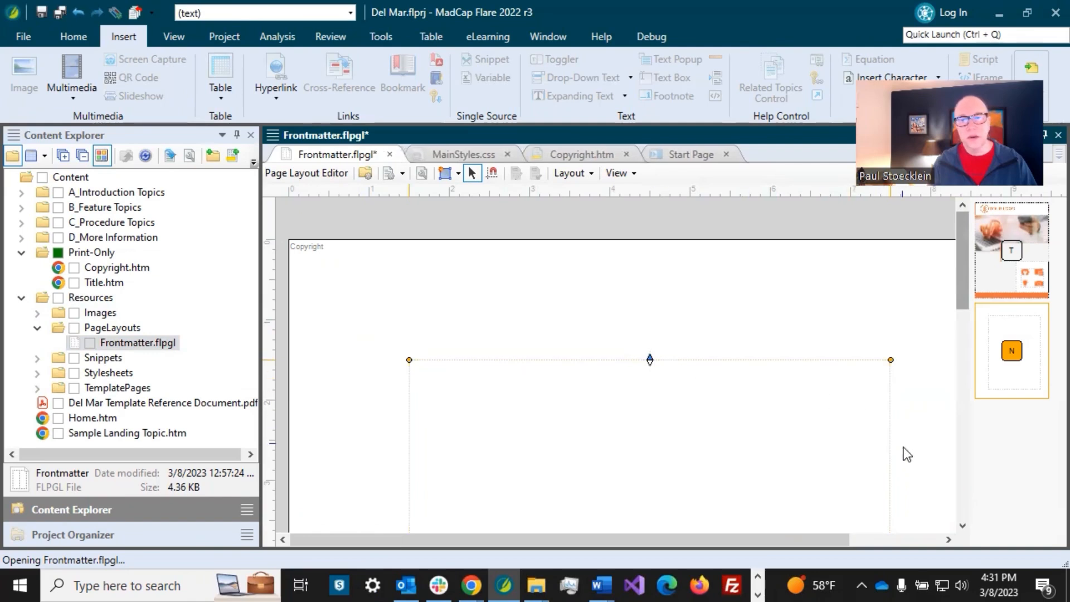
left_click_drag(841, 541, 892, 537)
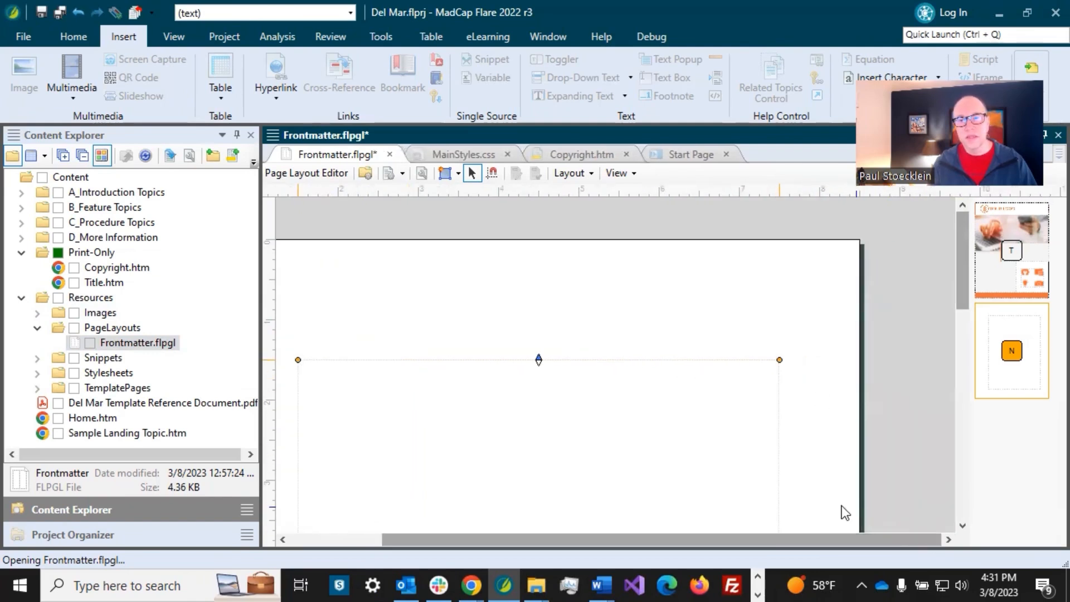
scroll(810, 470, "down", 3)
left_click_drag(779, 500, 739, 498)
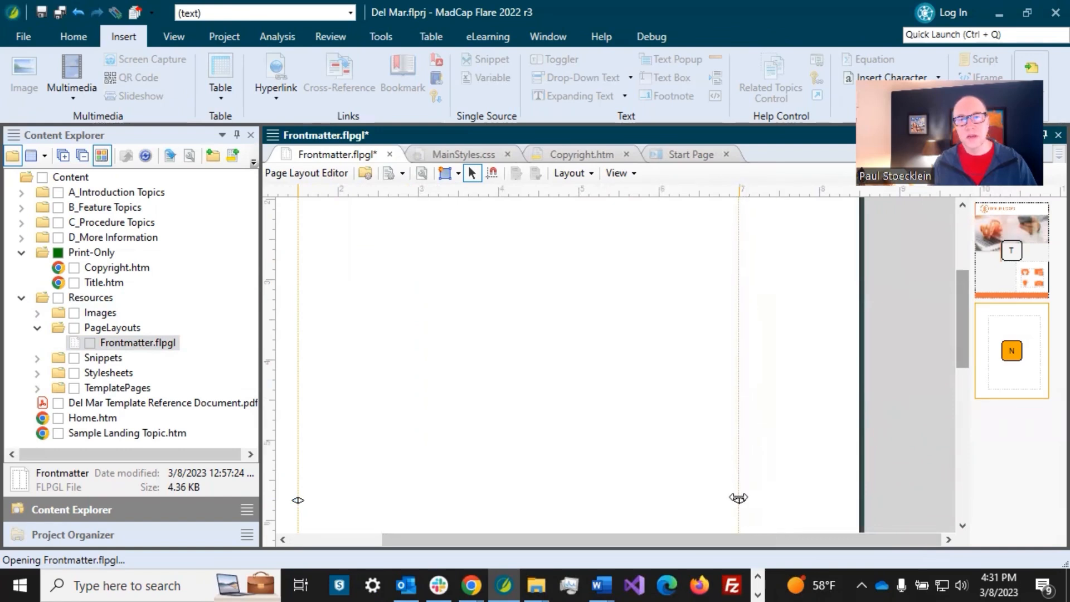
scroll(658, 424, "up", 3)
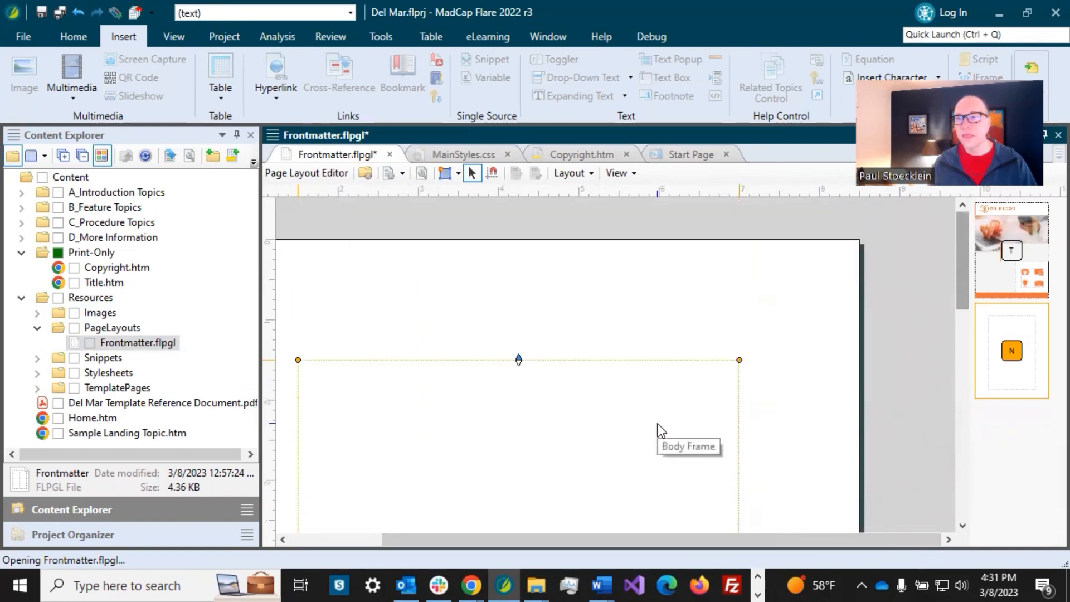
scroll(657, 424, "down", 5)
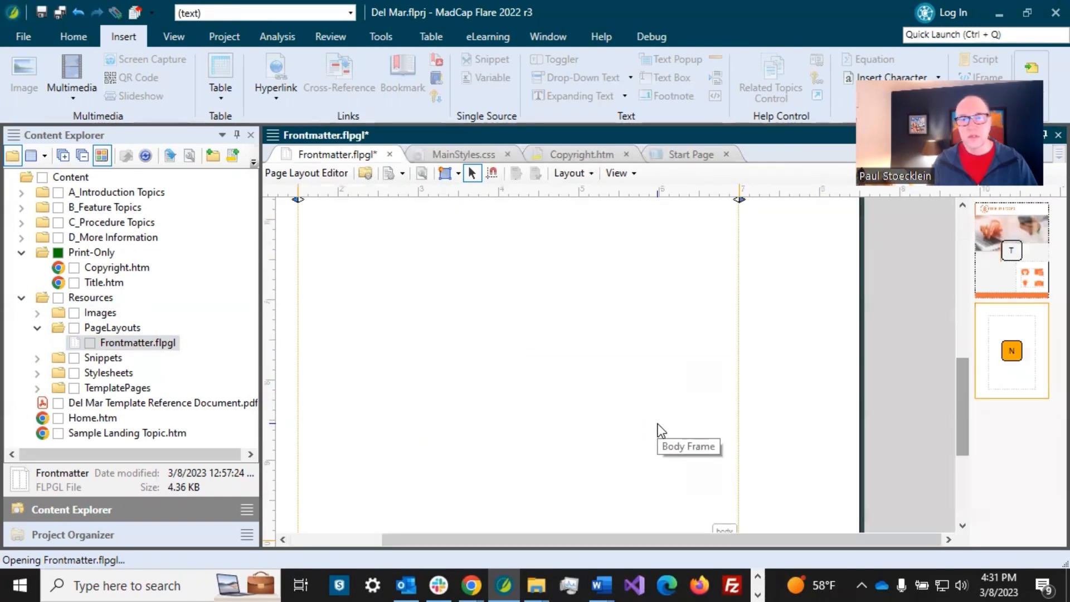
left_click_drag(460, 539, 369, 540)
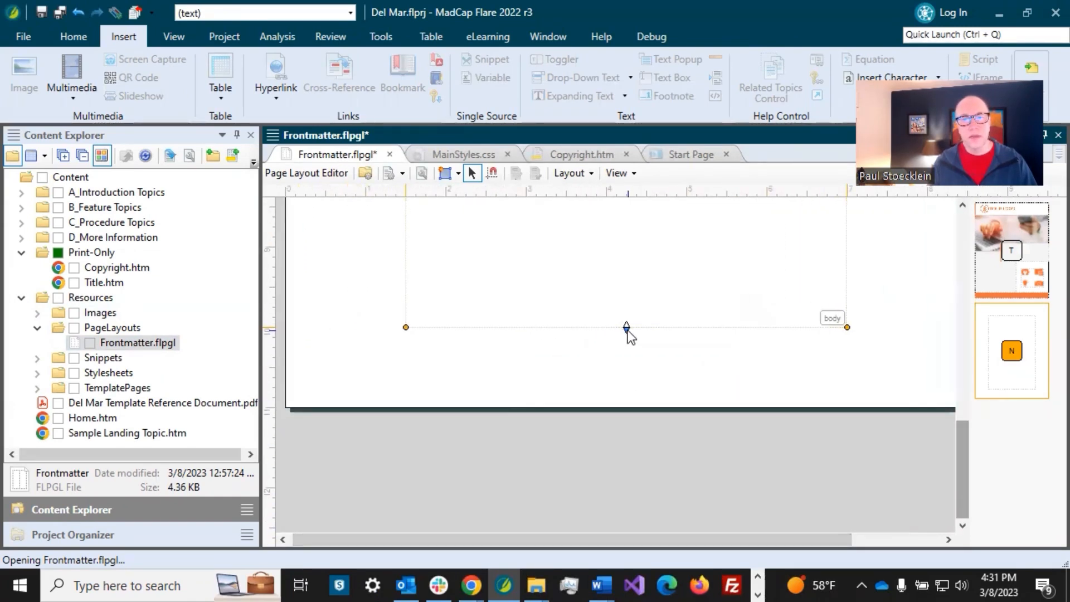
left_click_drag(626, 327, 627, 214)
left_click(41, 11)
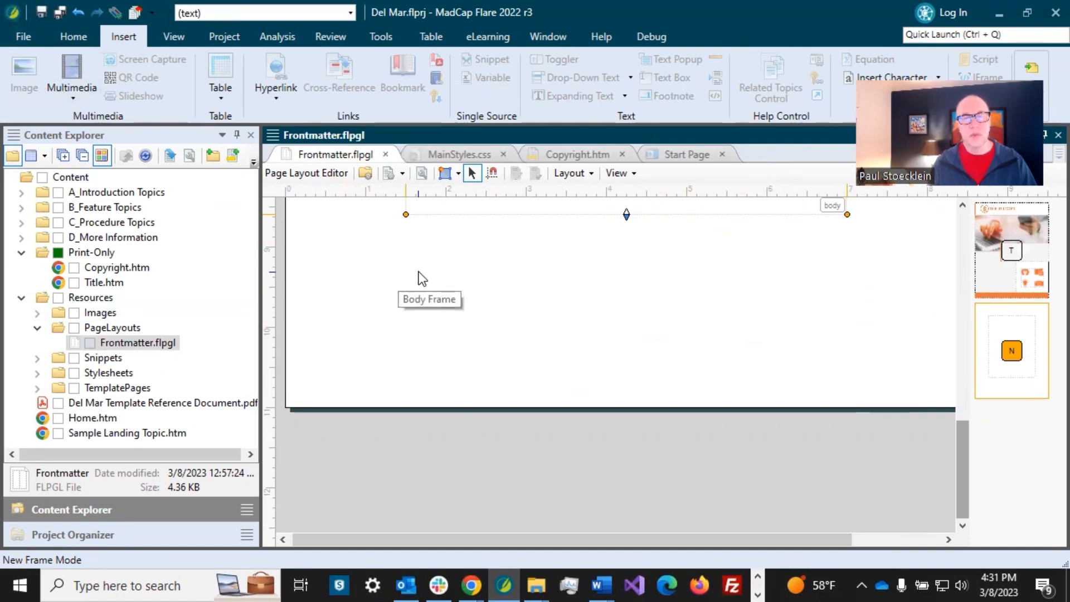
Draw a footer frame about 2.5 in high along the bottom of the Copyright page, spanning the full page width
left_click(458, 173)
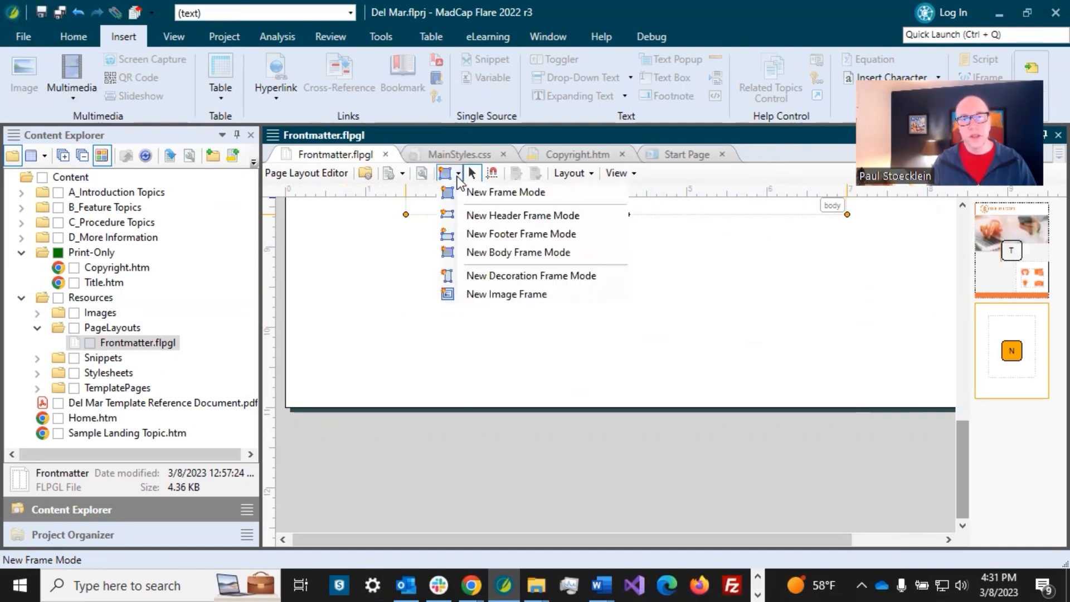
left_click(479, 230)
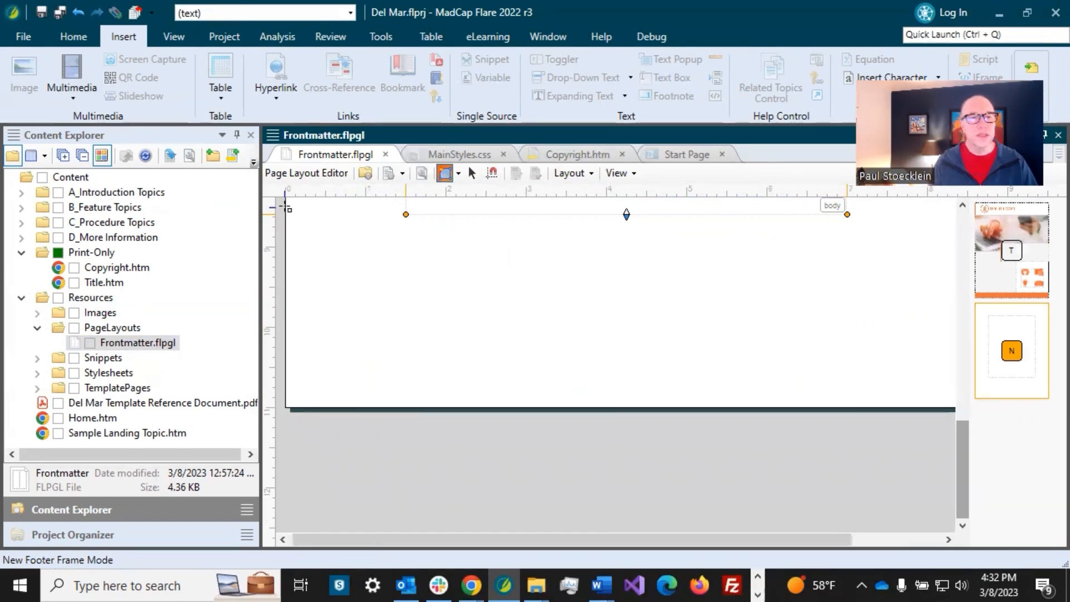
left_click_drag(285, 207, 956, 410)
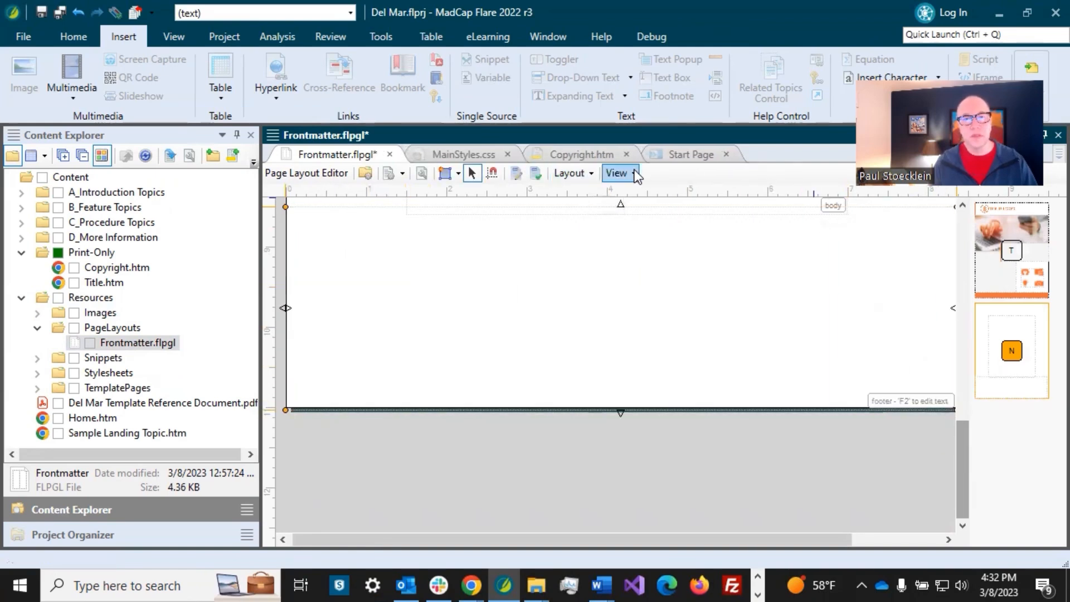
left_click(619, 173)
left_click(650, 389)
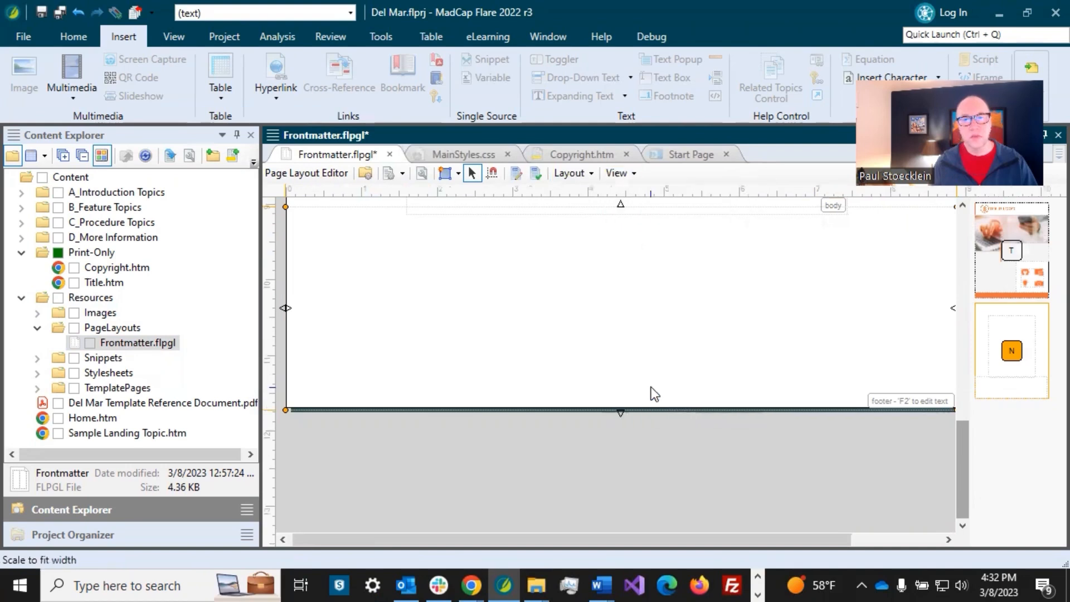
scroll(869, 309, "up", 2)
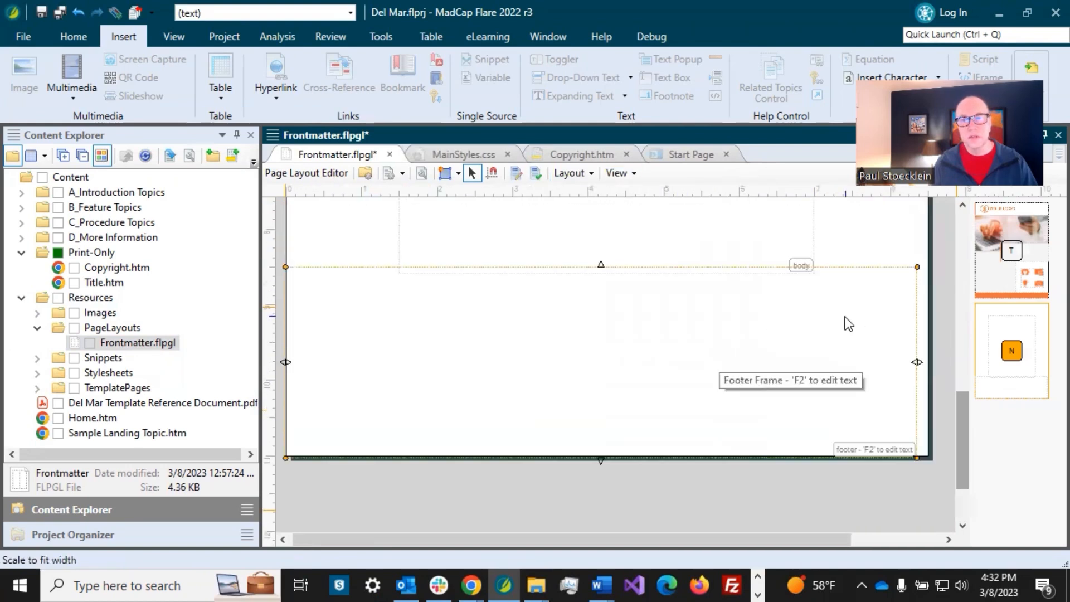
left_click_drag(918, 362, 929, 363)
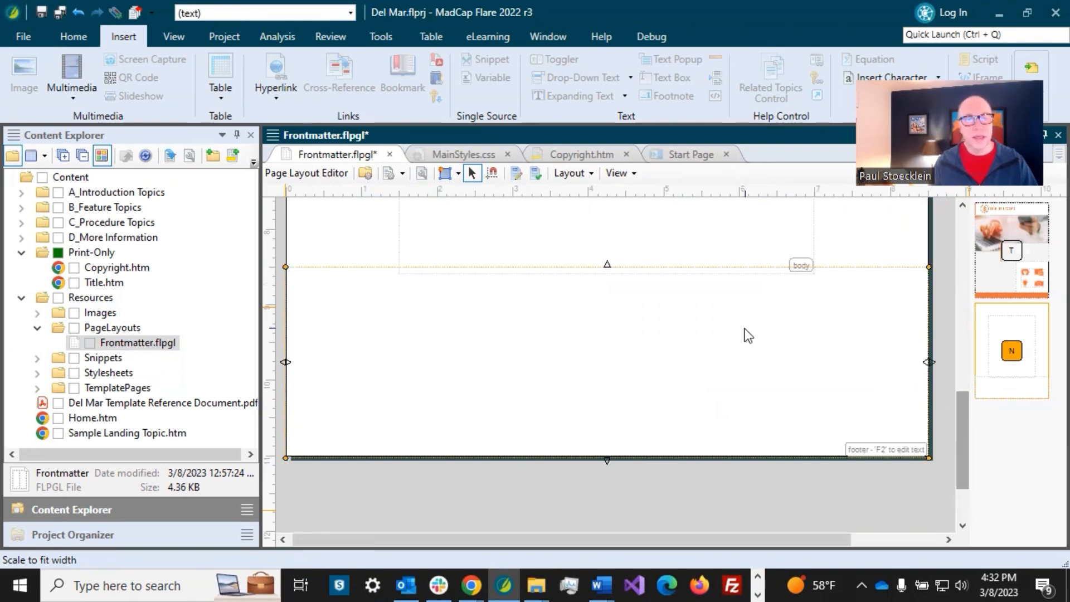
Raise the body frame's bottom edge to about 0.5 in above the footer frame and save the page layout
left_click(684, 237)
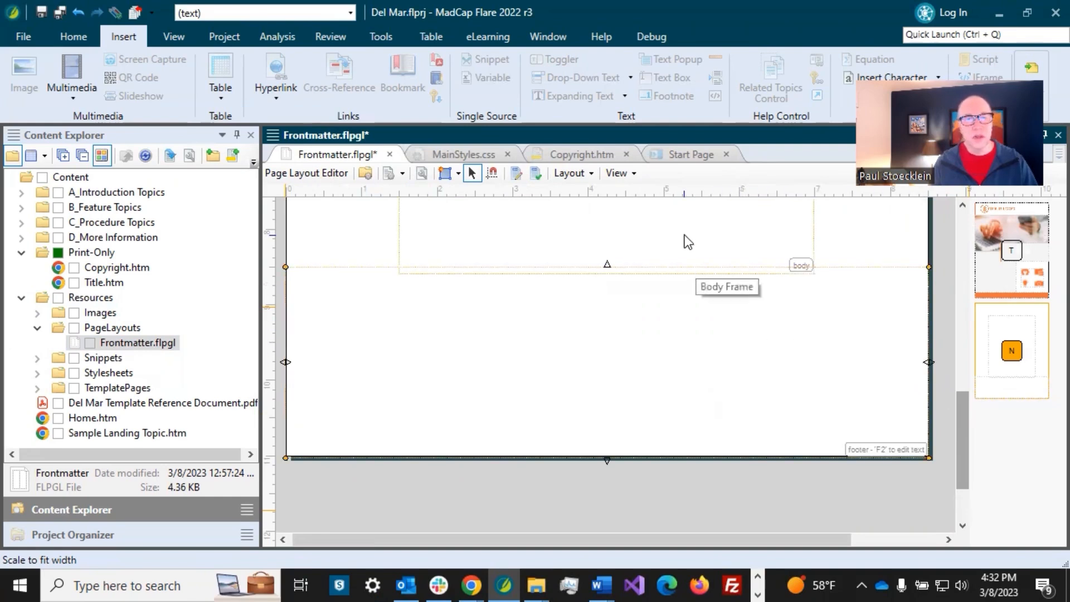
left_click_drag(607, 274, 605, 227)
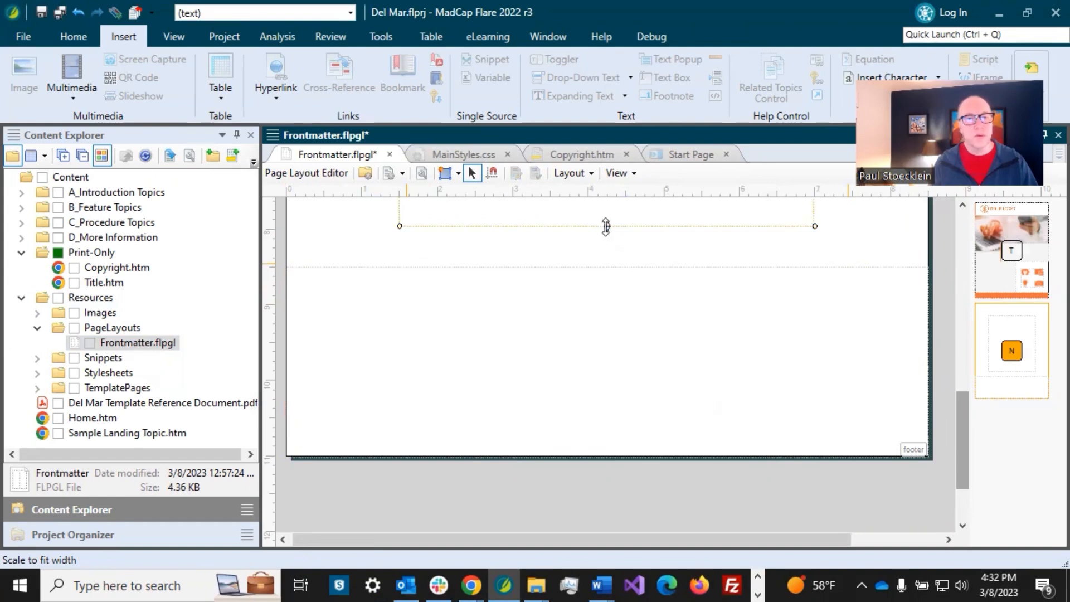
scroll(561, 249, "up", 5)
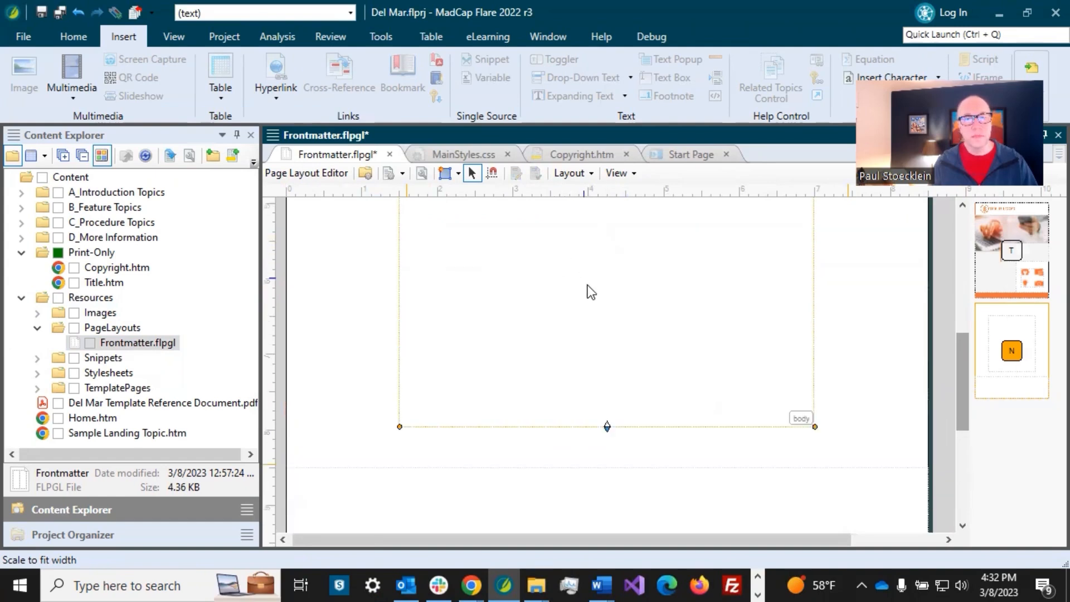
scroll(595, 334, "down", 3)
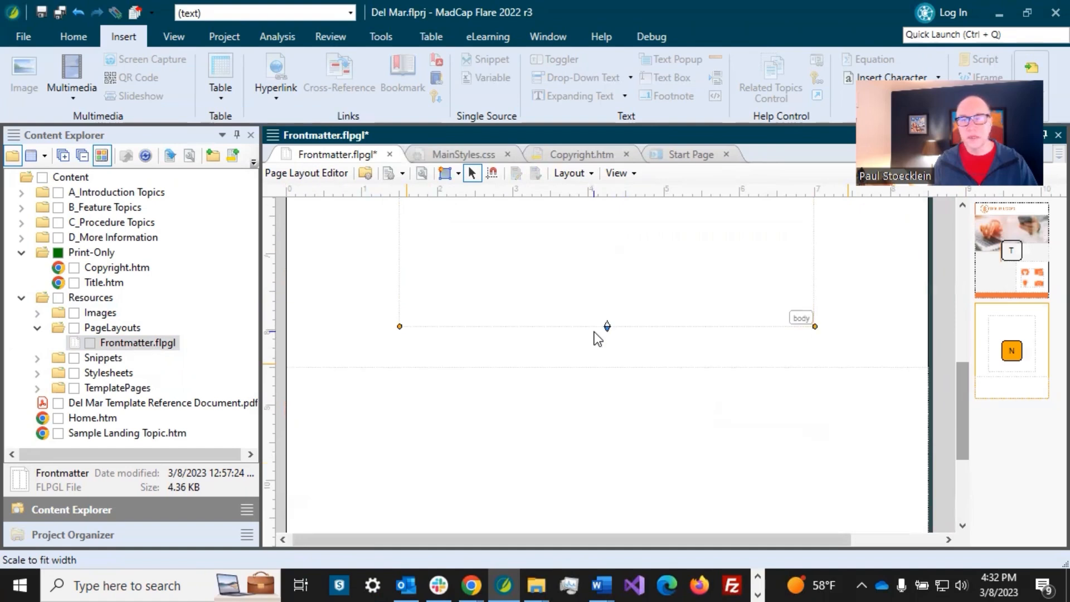
left_click(40, 12)
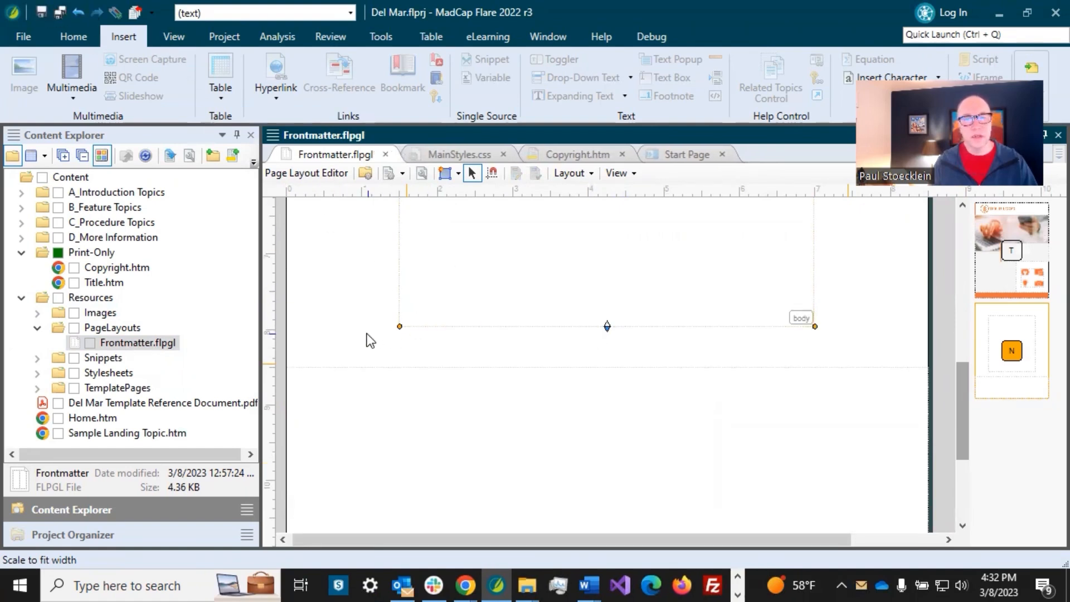
scroll(367, 335, "down", 3)
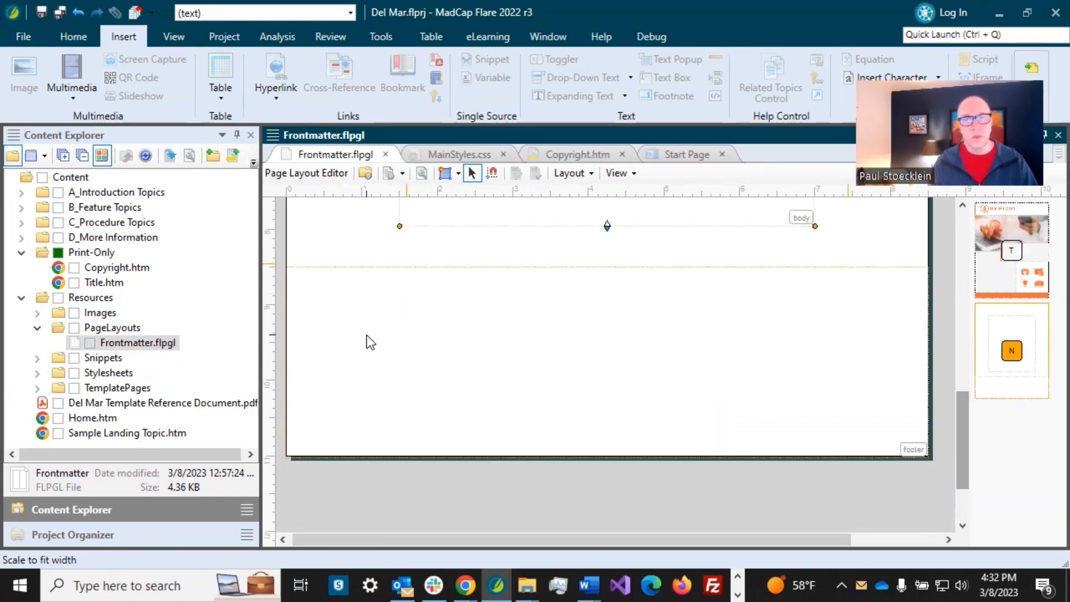
Give the Copyright page's footer frame a solid orange background, colour ED7443, and save all files
double_click(419, 327)
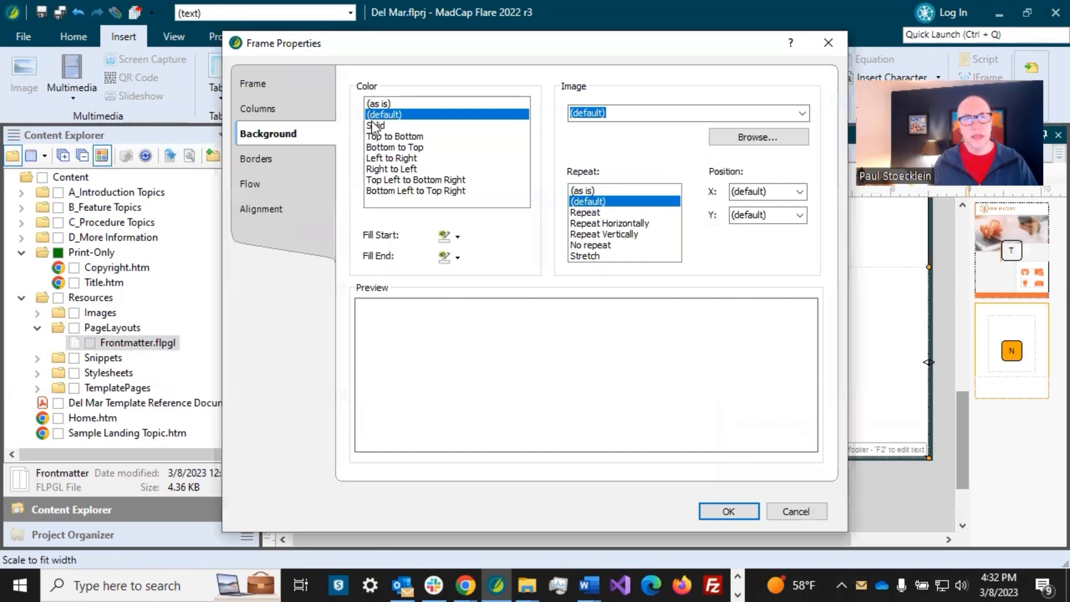
left_click(375, 125)
left_click(458, 237)
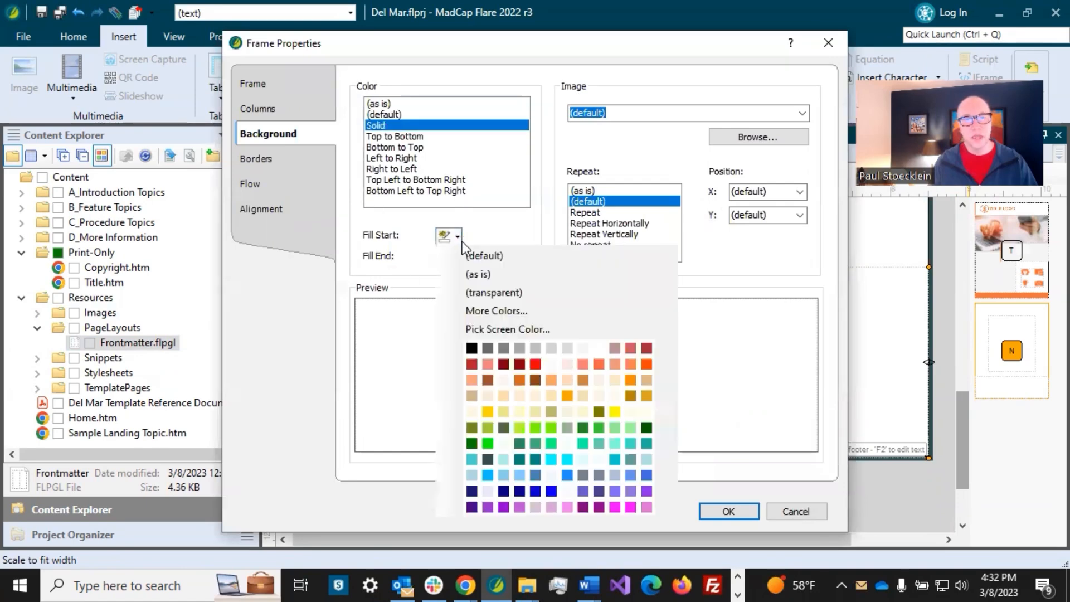
left_click(488, 307)
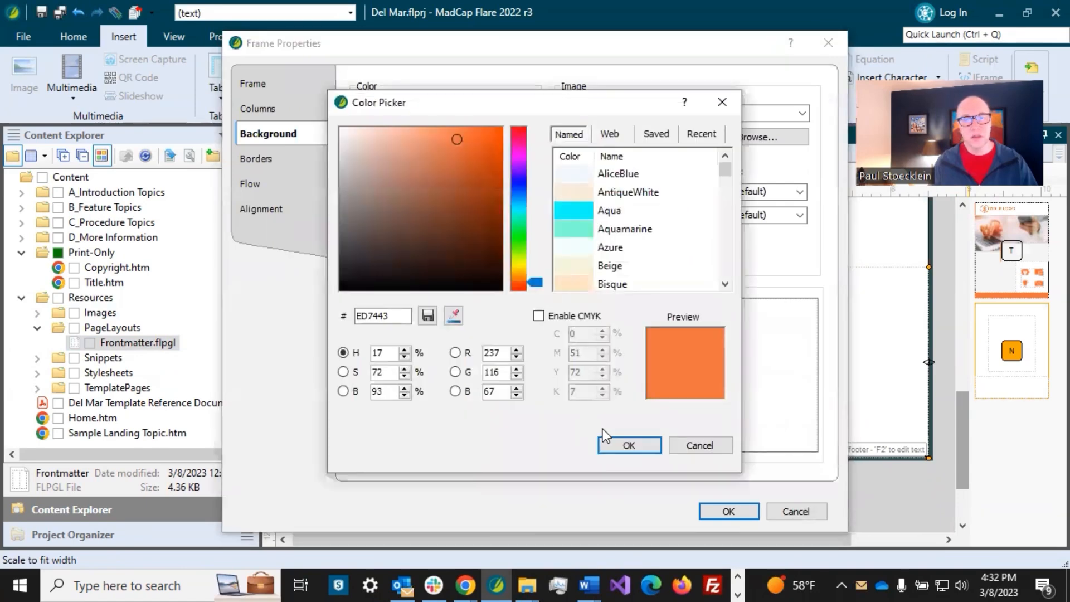
left_click(618, 445)
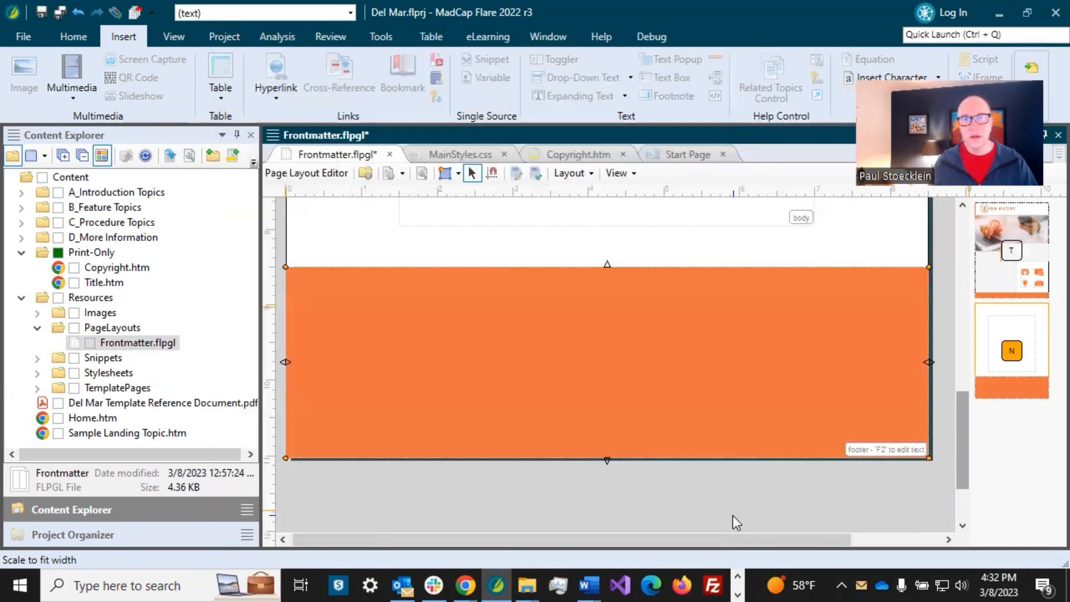
left_click(731, 510)
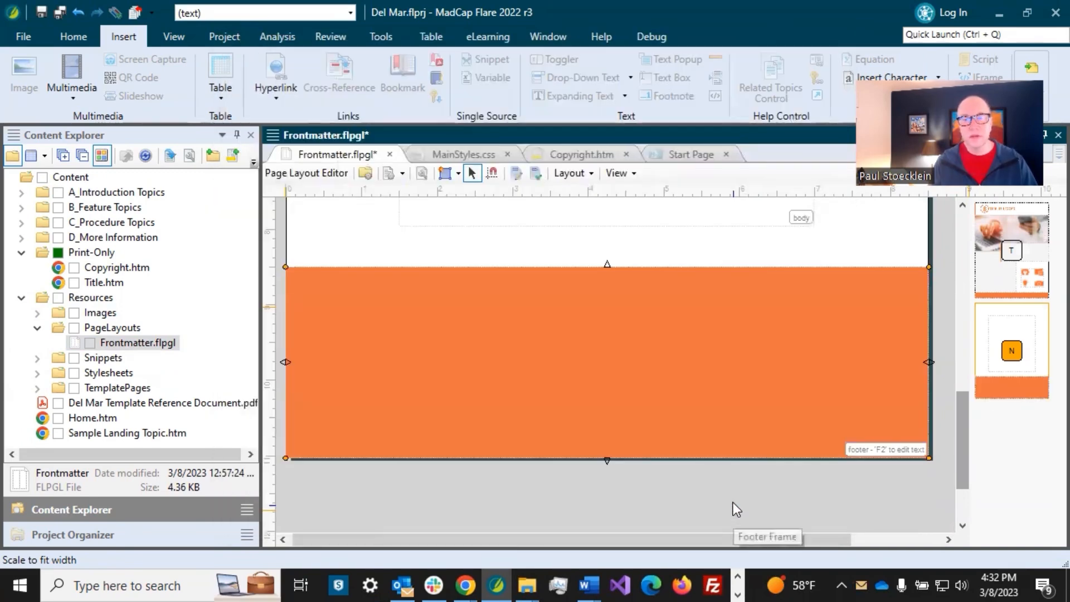
left_click(60, 12)
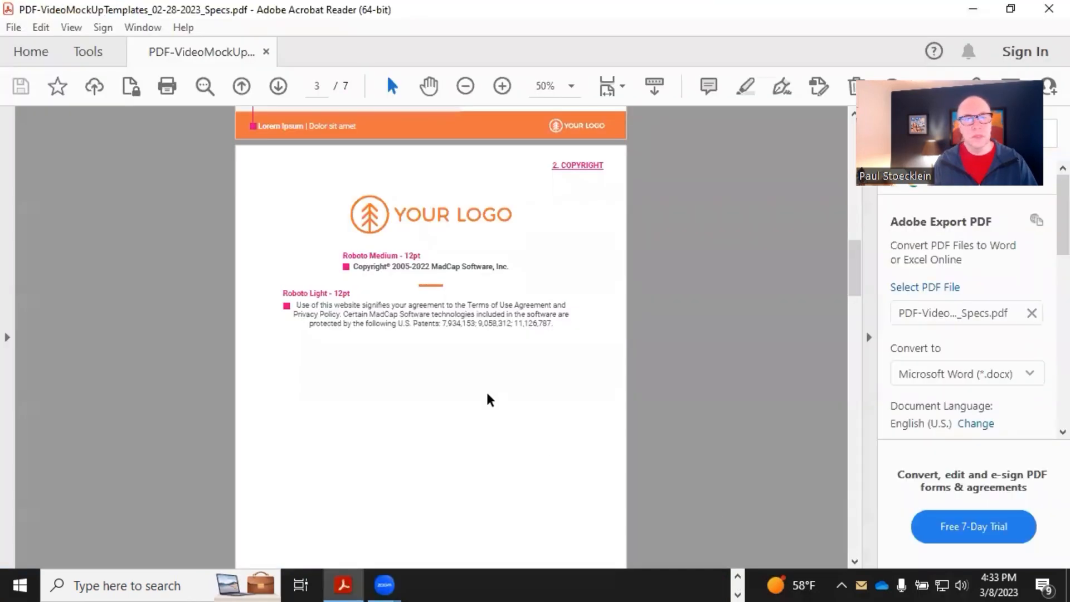
Check the copyright page's footer in the PDF specs and correct the footer frame's heading to "Get In Touch"
scroll(484, 393, "down", 5)
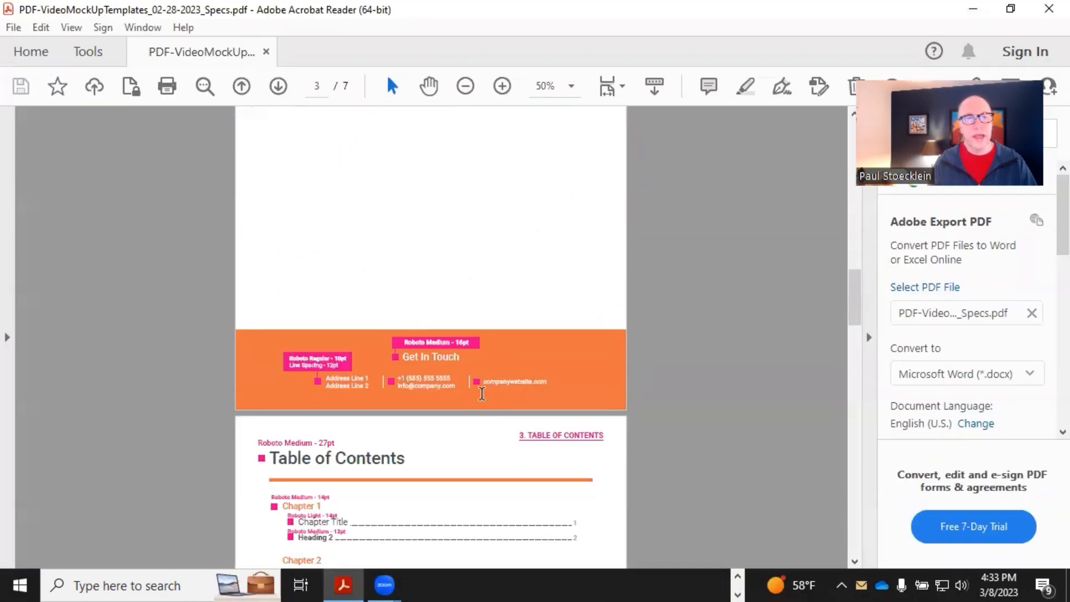
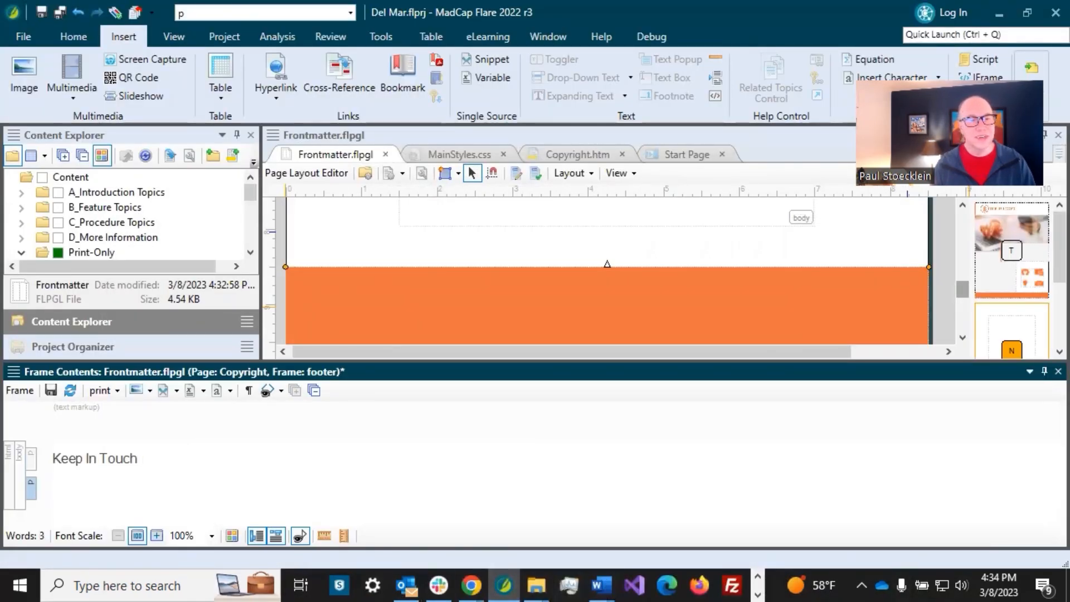
left_click(66, 457)
double_click(66, 457)
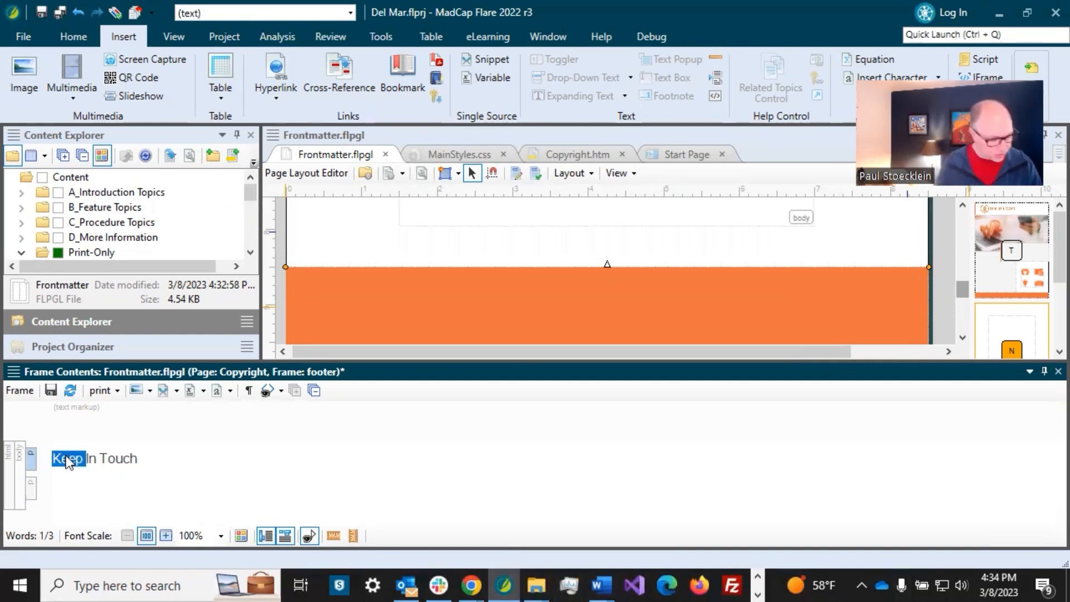
type("Get")
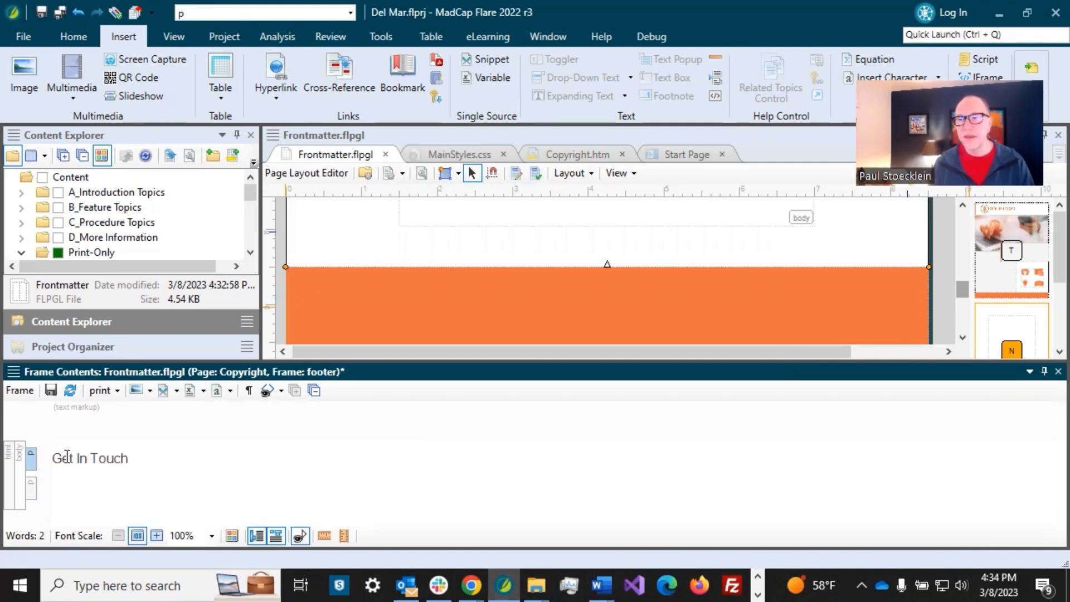
Insert a table with one row and three columns below the "Get In Touch" heading in the footer frame
left_click(57, 489)
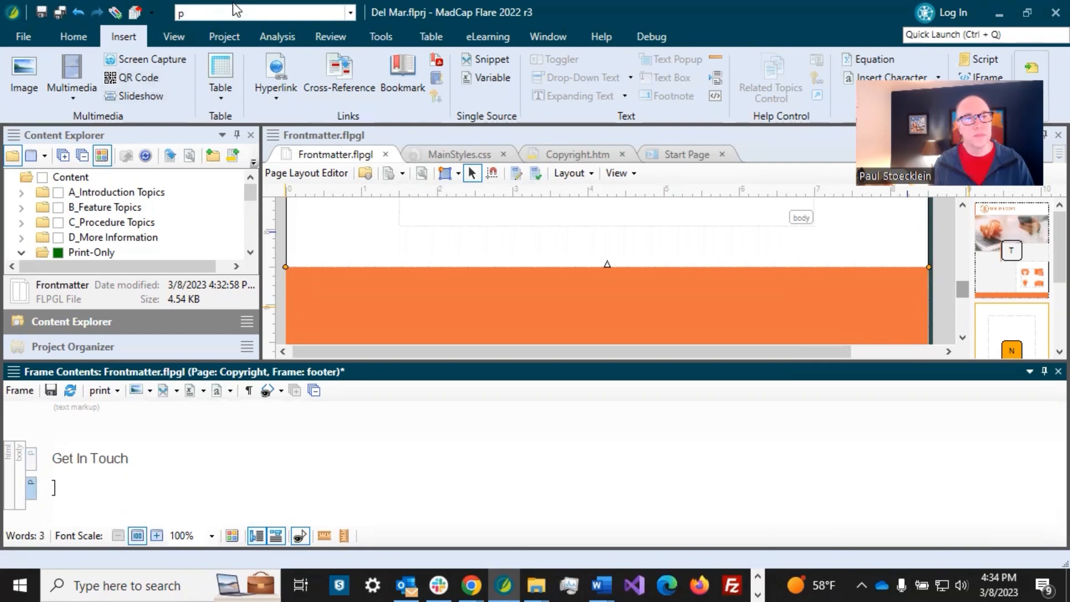
left_click(424, 37)
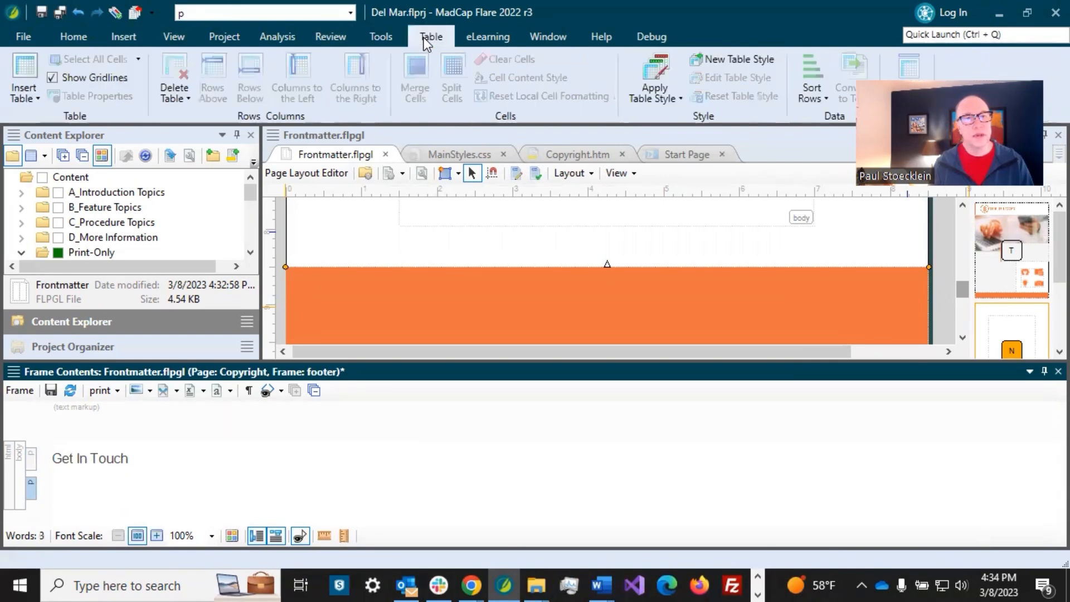
left_click(21, 98)
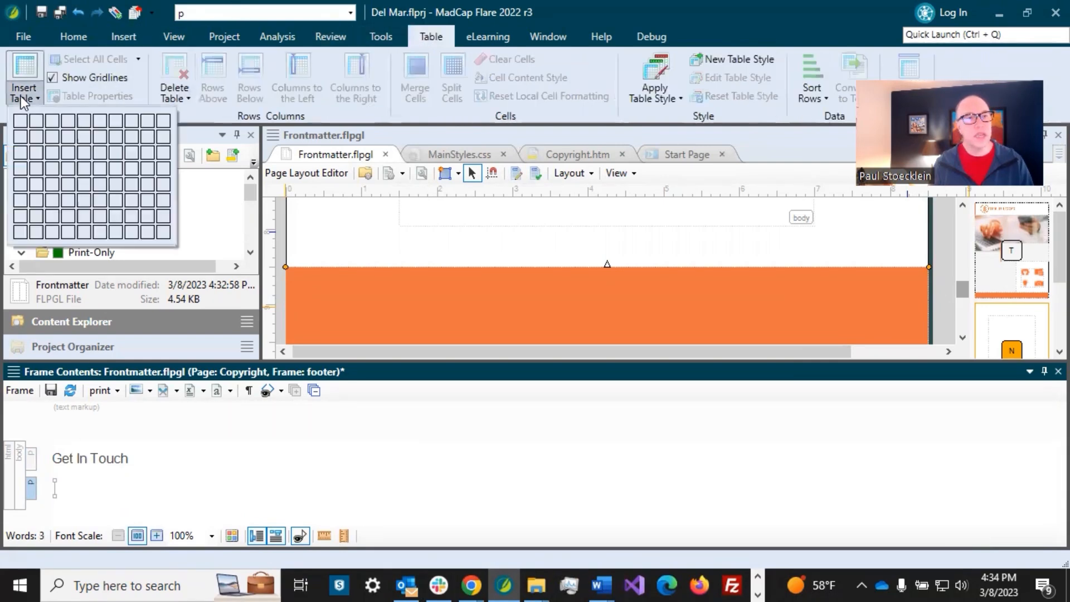
left_click(51, 121)
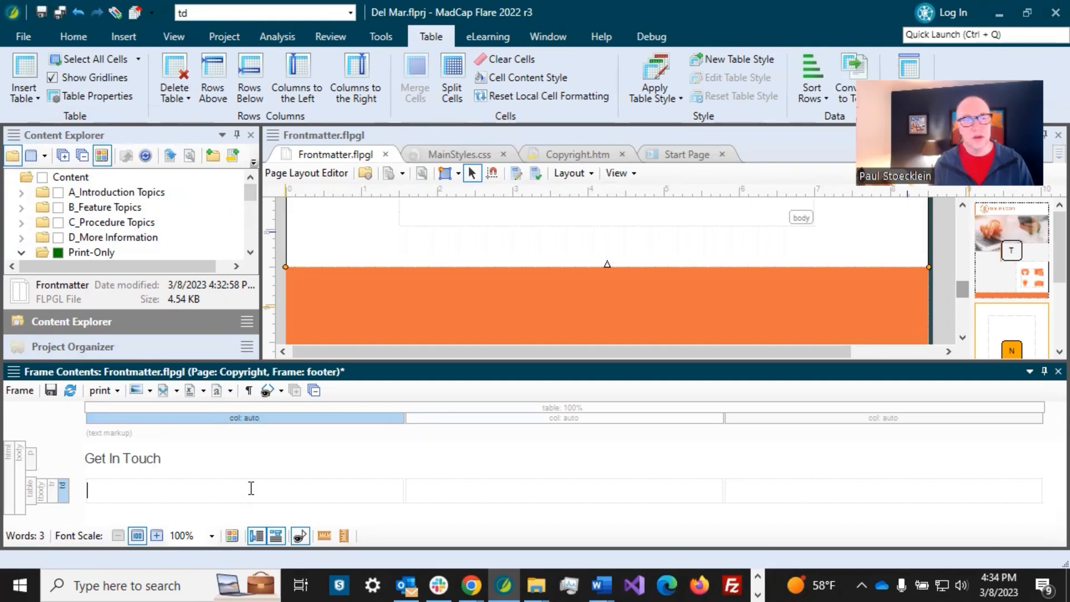
Set the cell content style of all three cells in the footer table to p
left_click(29, 491)
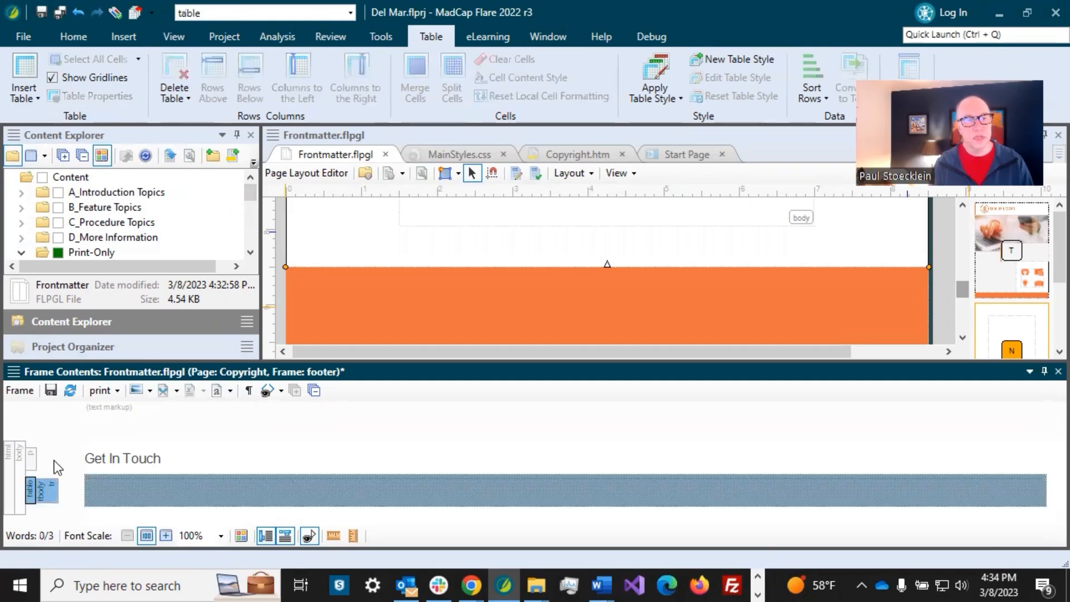
left_click(453, 496)
left_click_drag(332, 487, 752, 487)
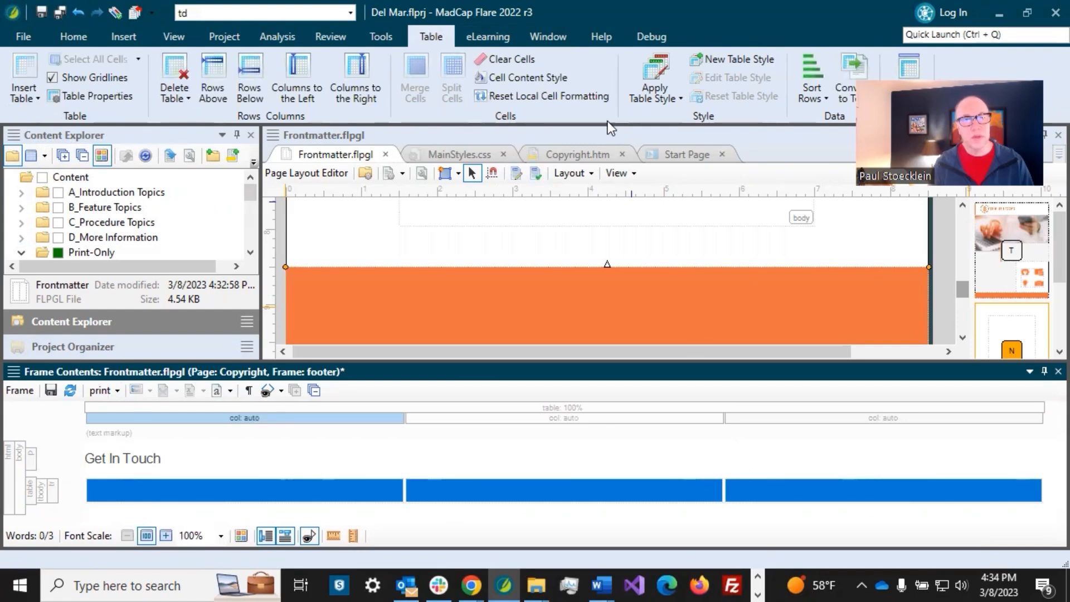
left_click(554, 78)
left_click_drag(636, 243, 644, 285)
left_click(584, 251)
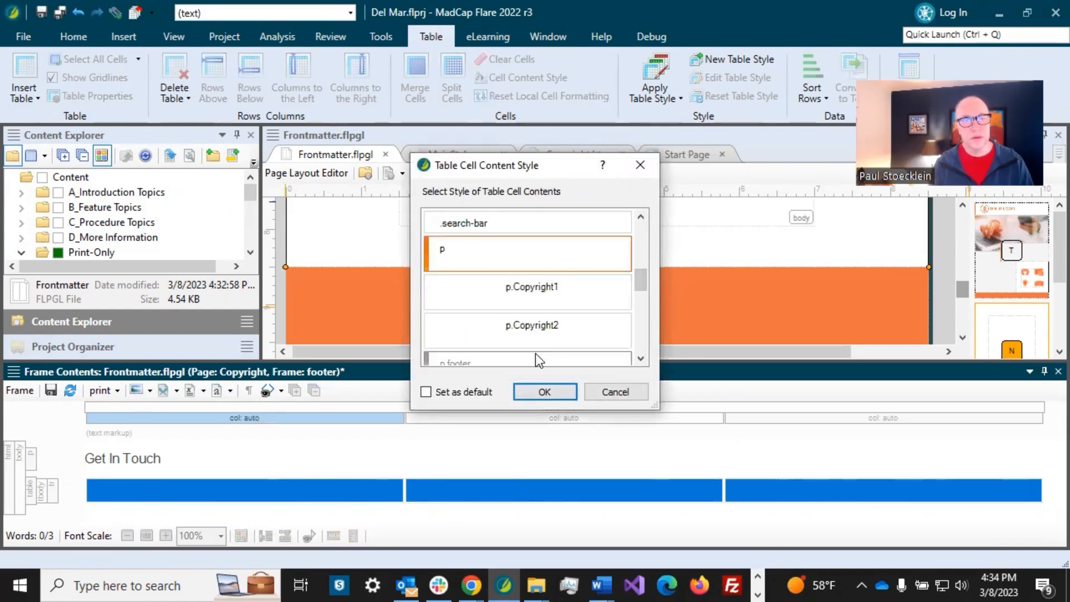
left_click(545, 393)
Insert the General.StreetAddress variable in the table's first cell and General.CityStateZip in a new paragraph below it
left_click(327, 489)
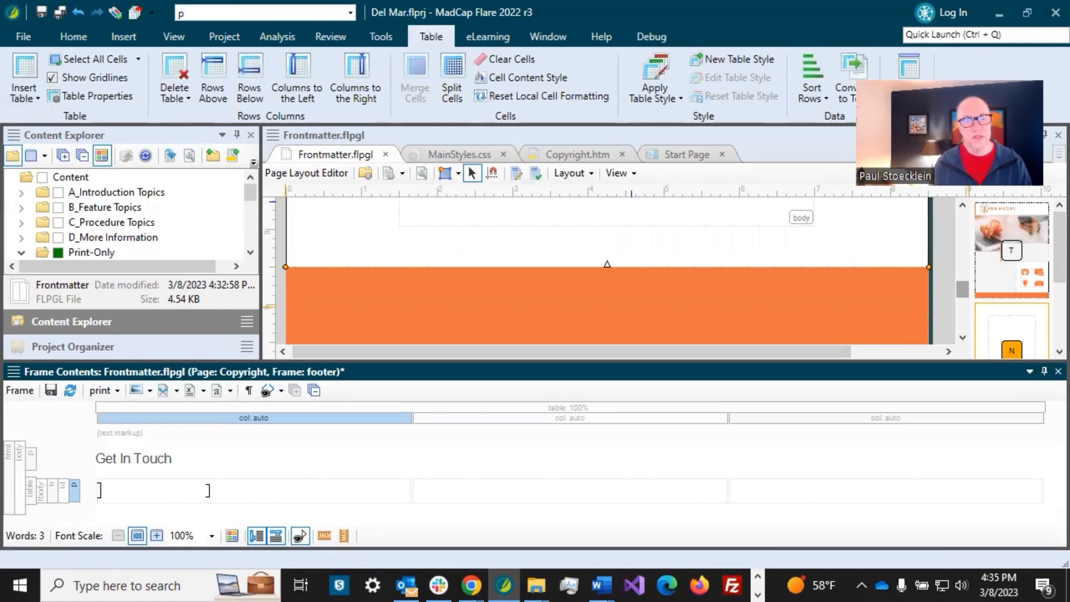
left_click(189, 390)
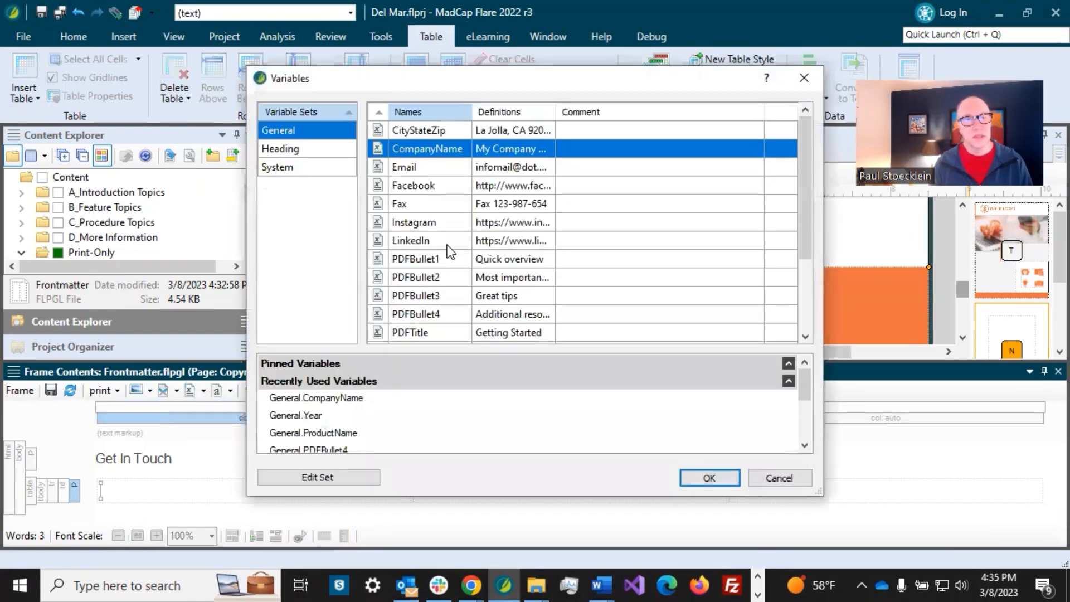
scroll(450, 251, "down", 2)
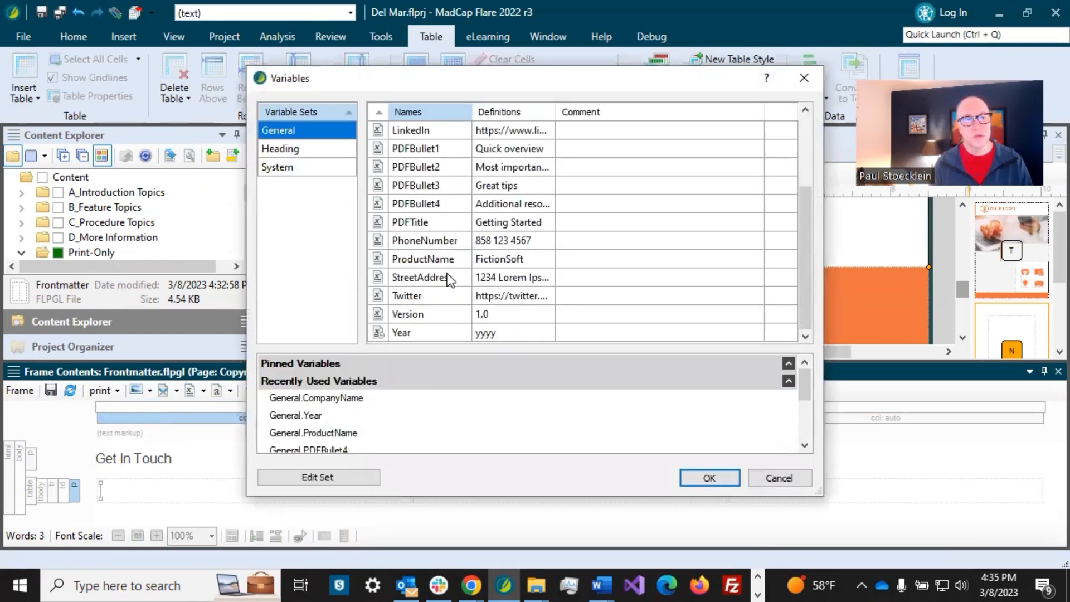
left_click(449, 277)
left_click(697, 477)
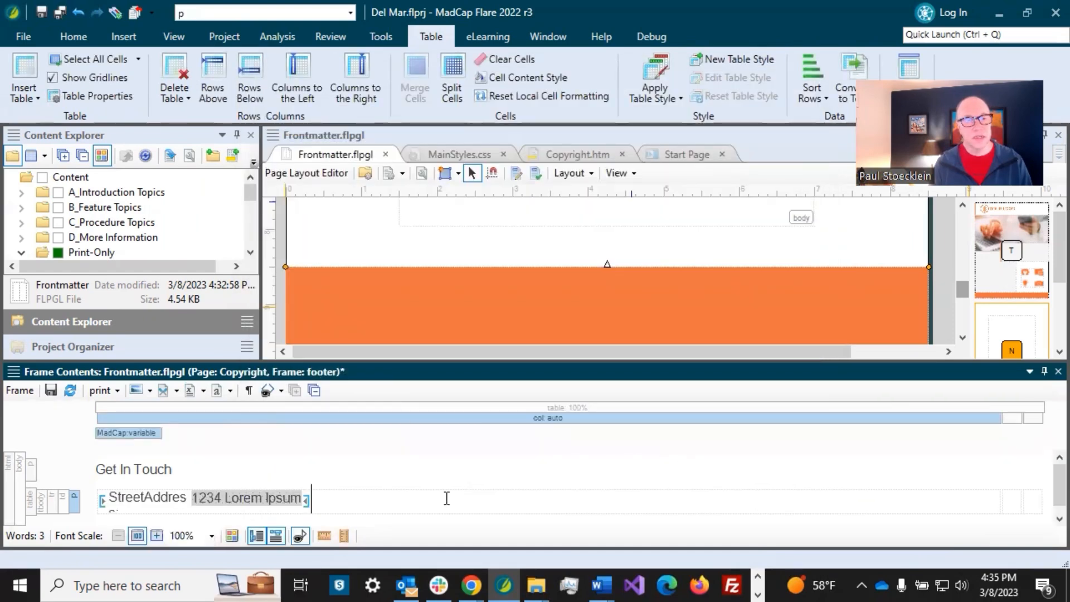
key("Return")
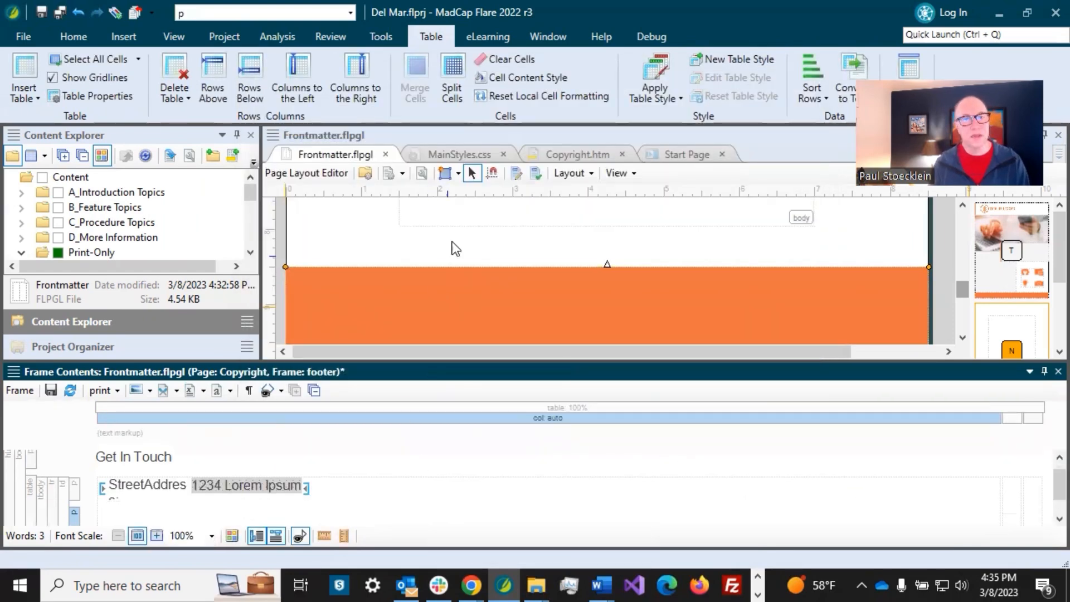
left_click(189, 390)
scroll(415, 245, "up", 1)
double_click(410, 130)
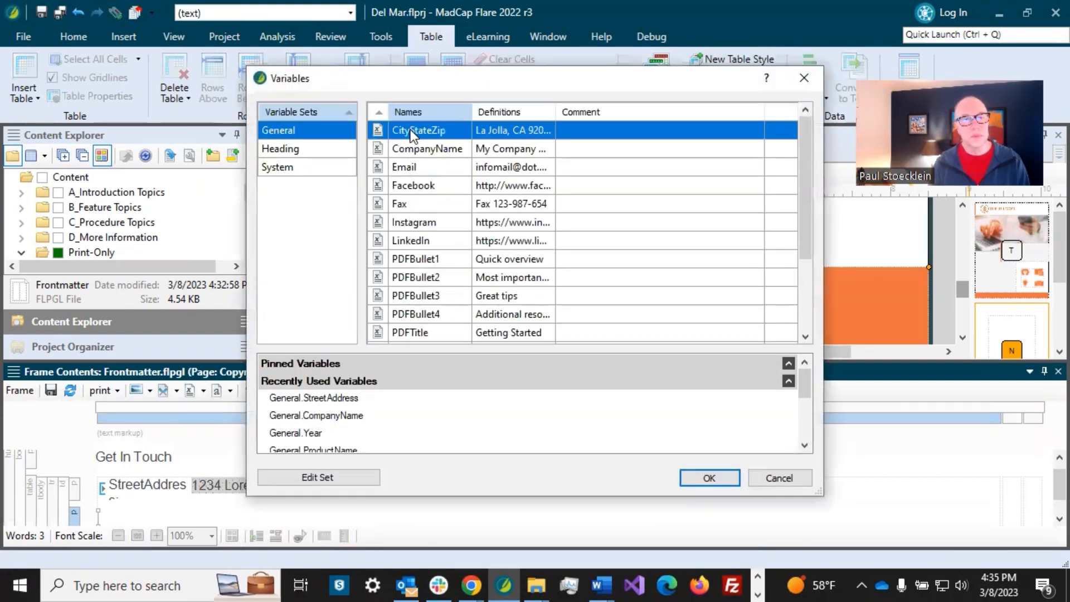
Insert the General.PhoneNumber variable in the table's second cell and General.Email in a new paragraph below it
left_click(1006, 489)
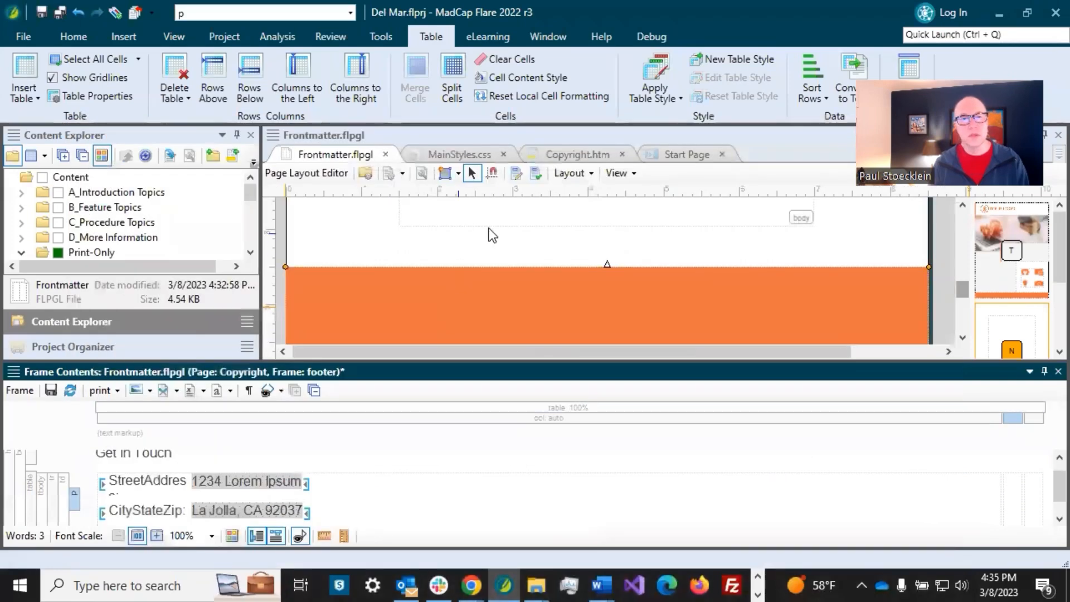
left_click(189, 390)
scroll(449, 238, "down", 1)
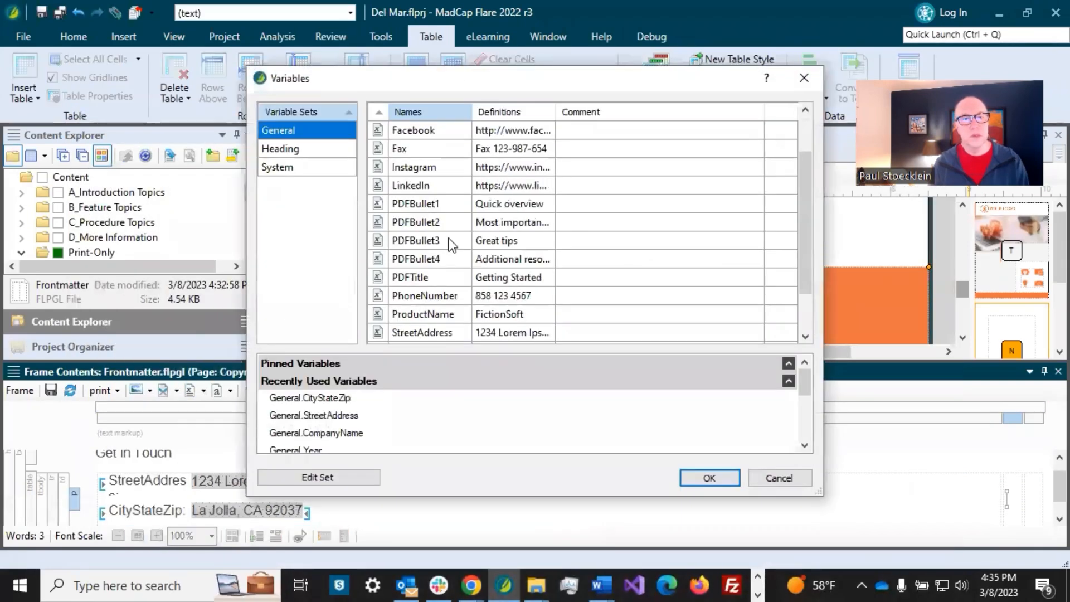
double_click(419, 297)
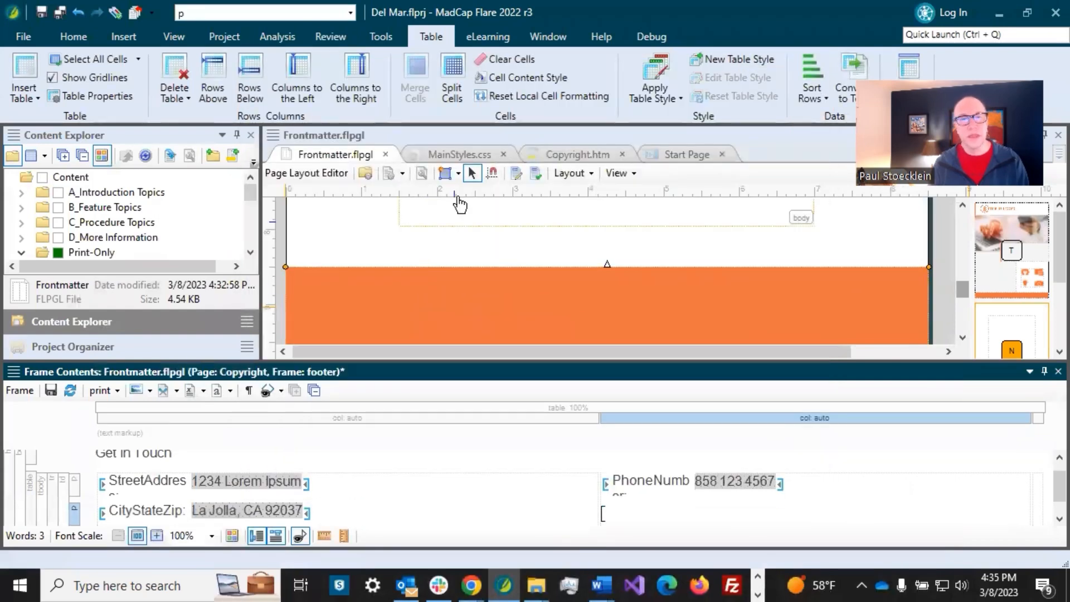
left_click(189, 390)
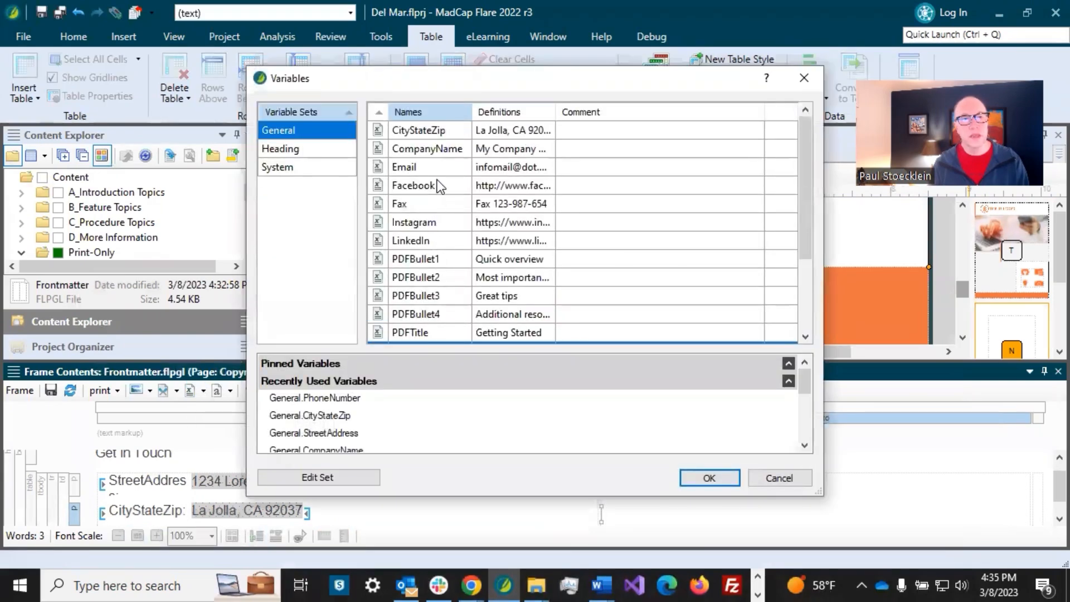
double_click(439, 168)
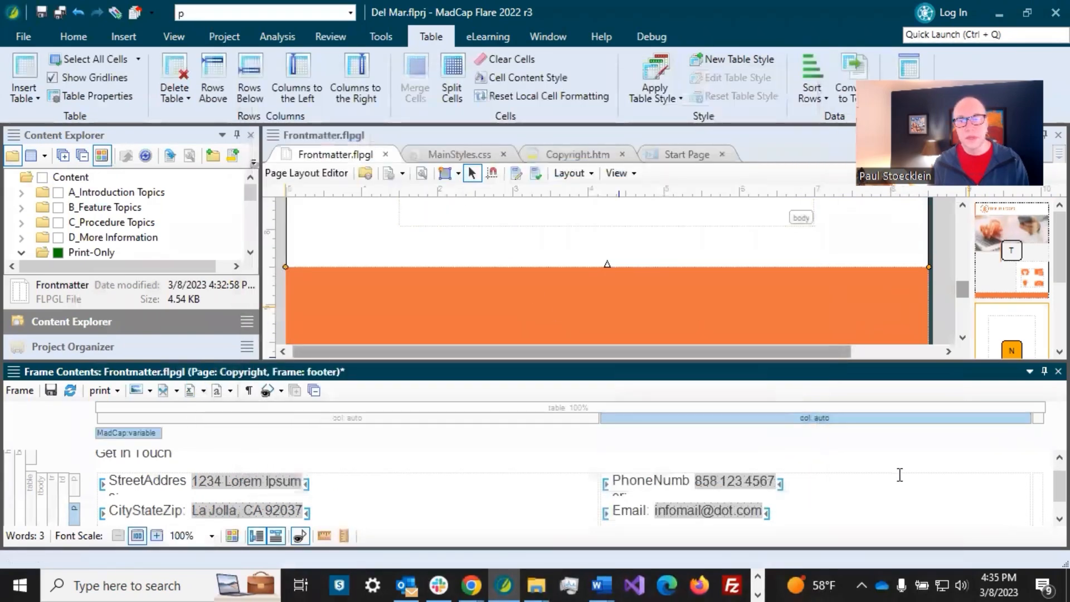
Look through the General variable set for a company website variable for the table's third cell
left_click(1039, 480)
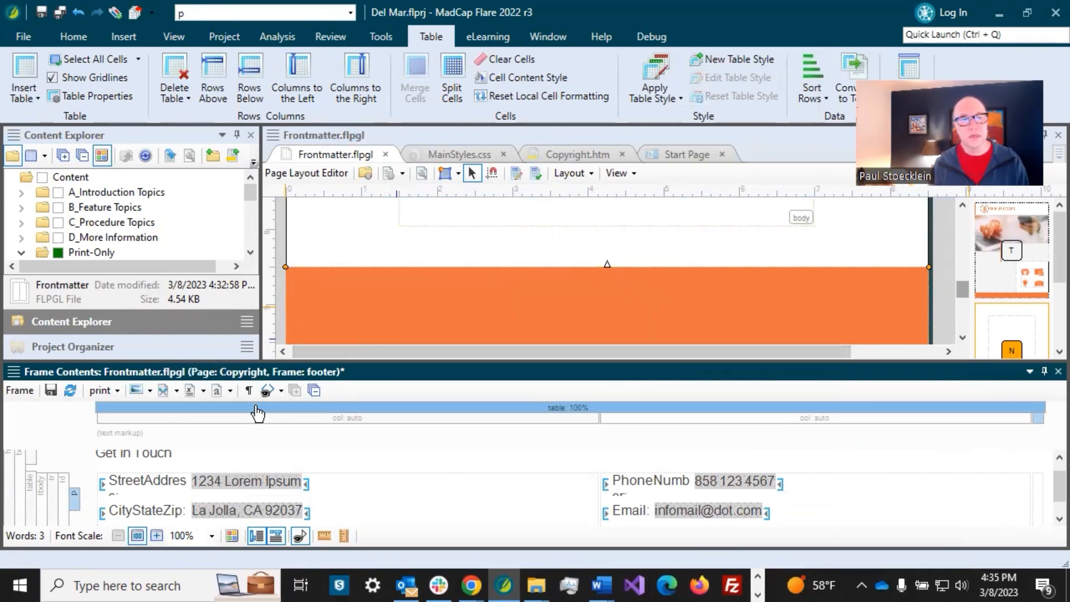
left_click(189, 392)
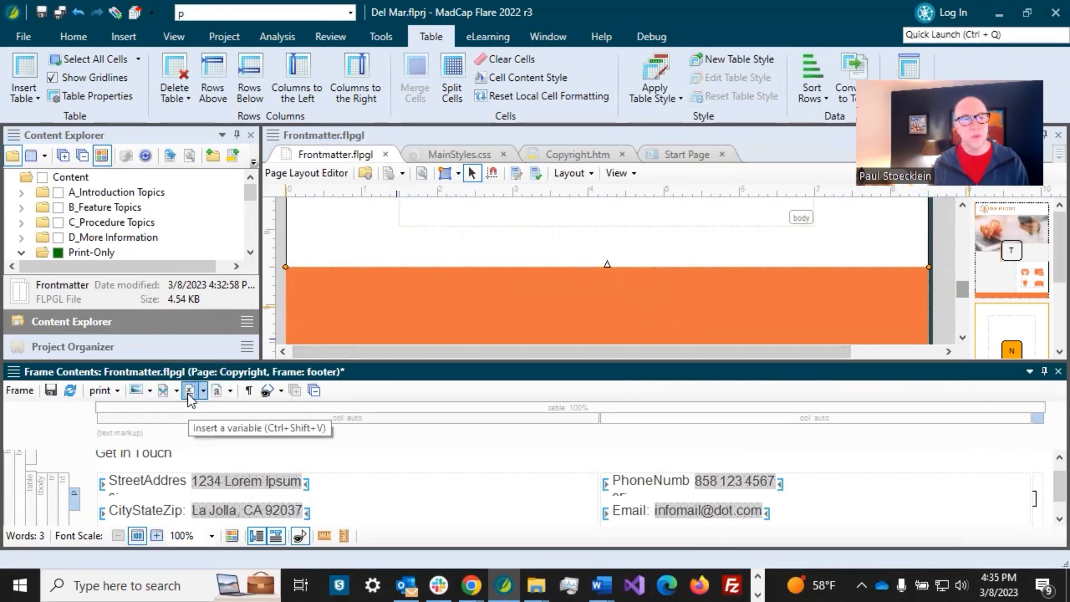
scroll(496, 243, "down", 1)
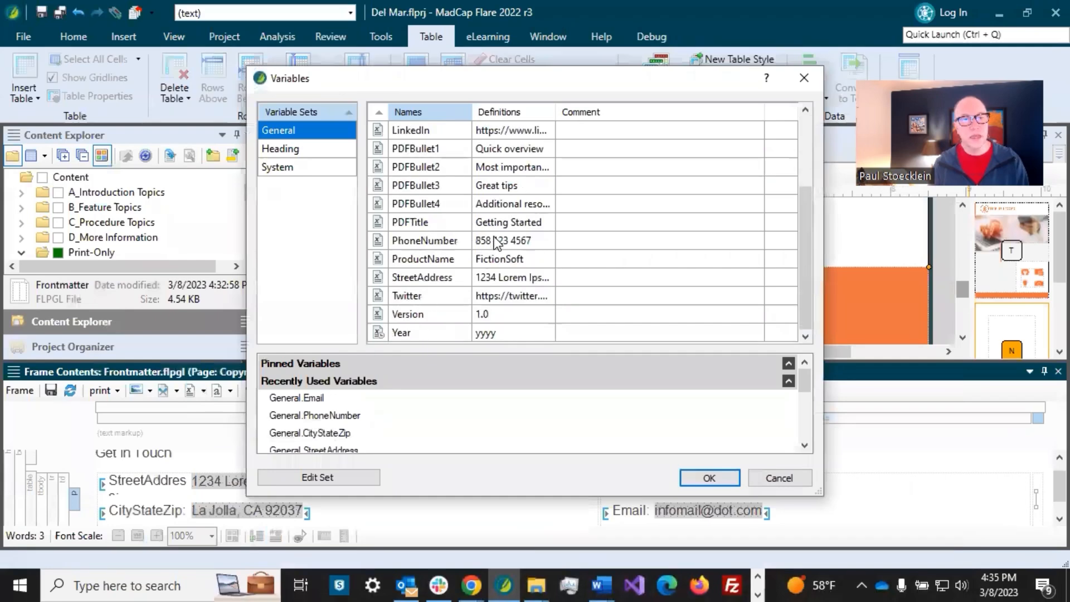
scroll(496, 242, "up", 2)
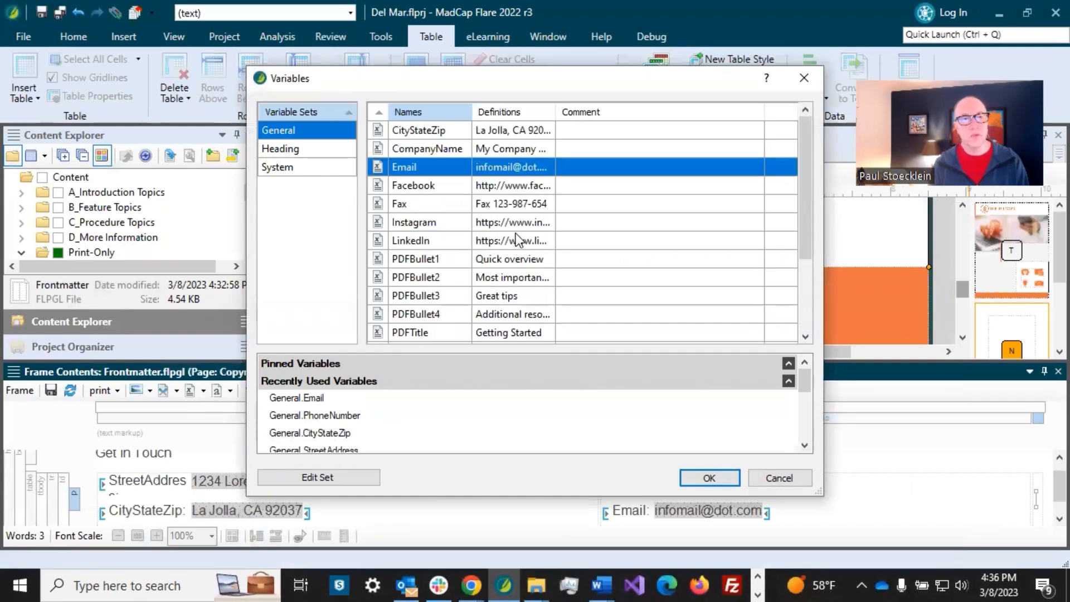
left_click(774, 477)
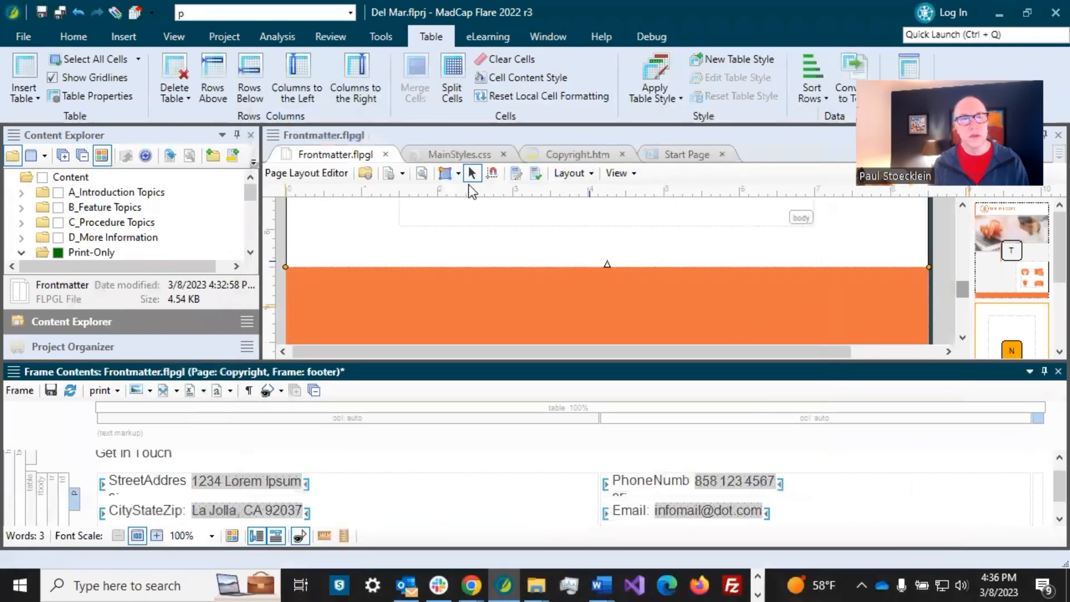
Save the footer frame's contents and open the General variable set for editing
left_click(60, 12)
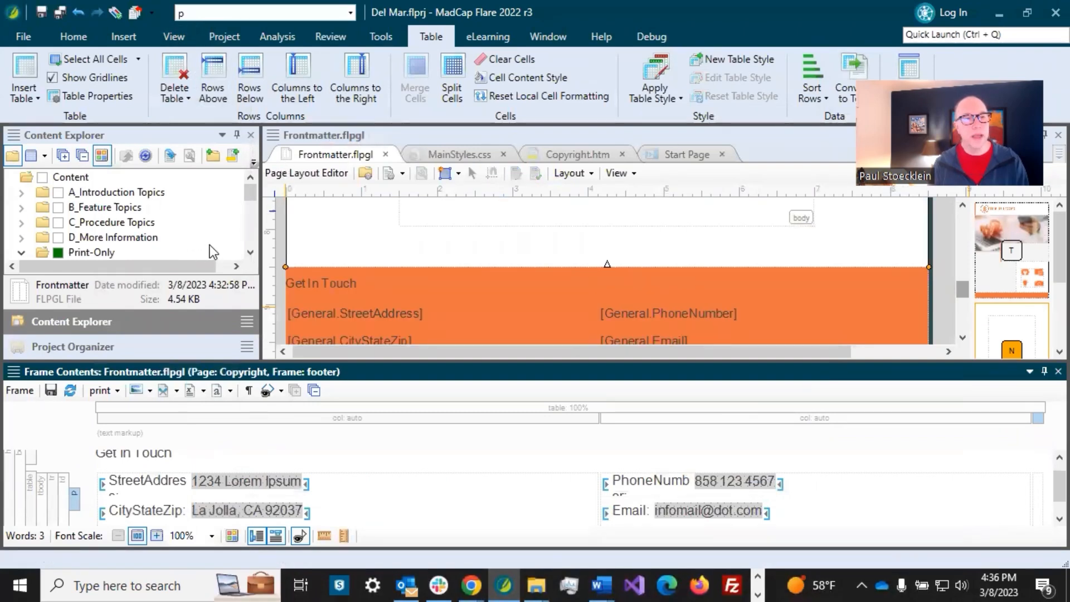
left_click_drag(253, 191, 252, 215)
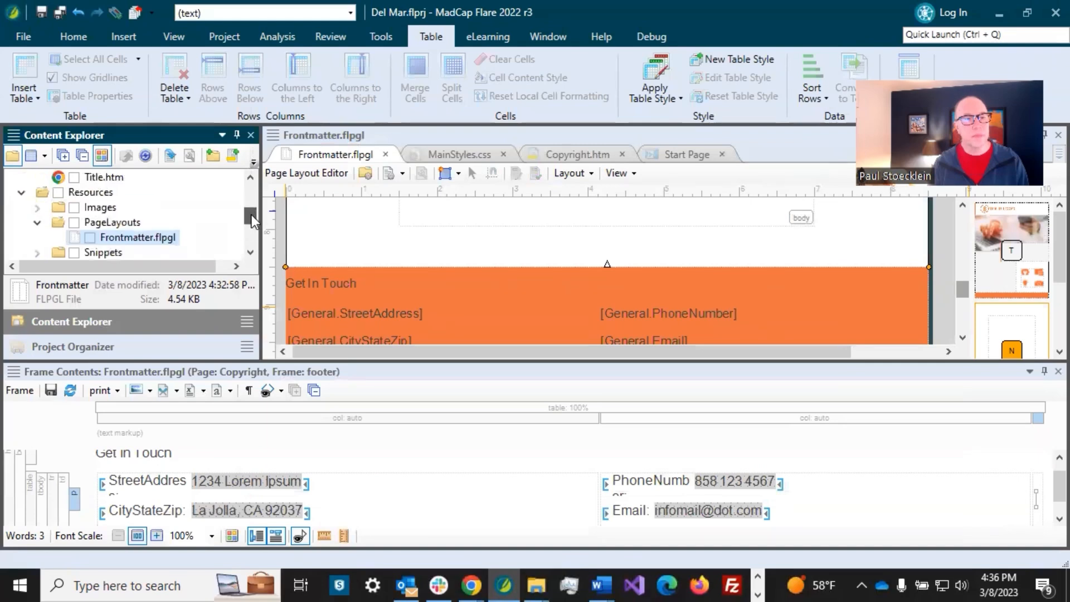
left_click(176, 342)
scroll(148, 225, "down", 5)
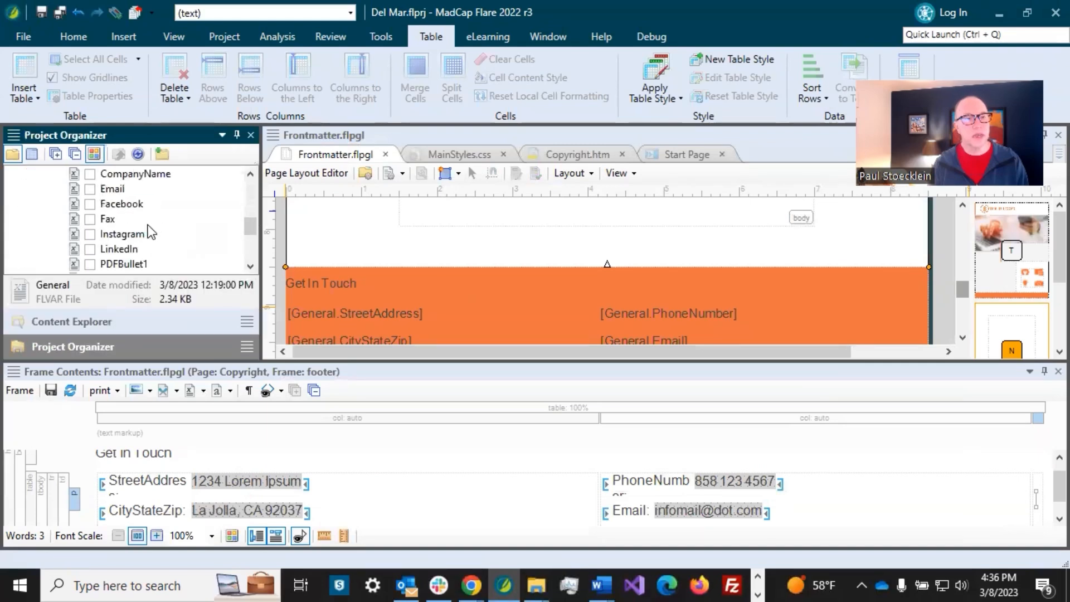
scroll(148, 225, "up", 2)
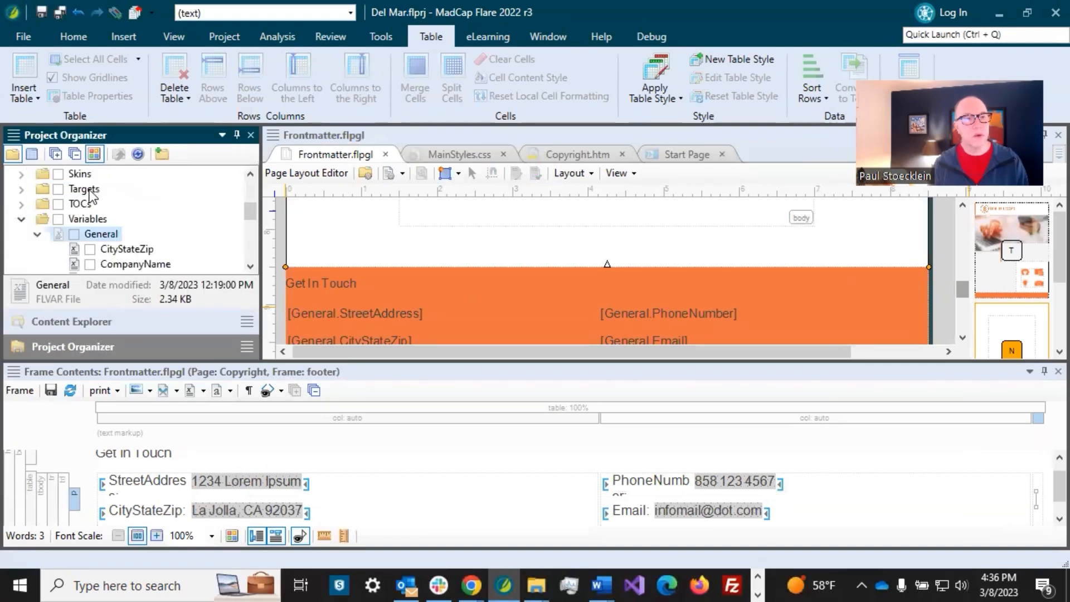
double_click(94, 233)
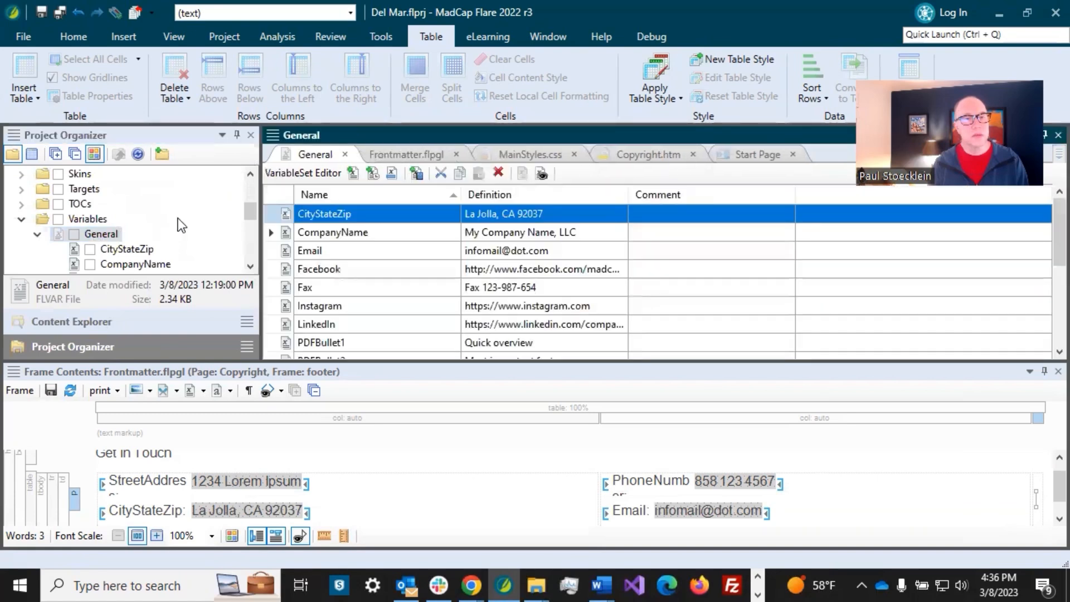
Add a variable named Website with the definition mycompany.com to the General variable set, then save and close the set
left_click(351, 174)
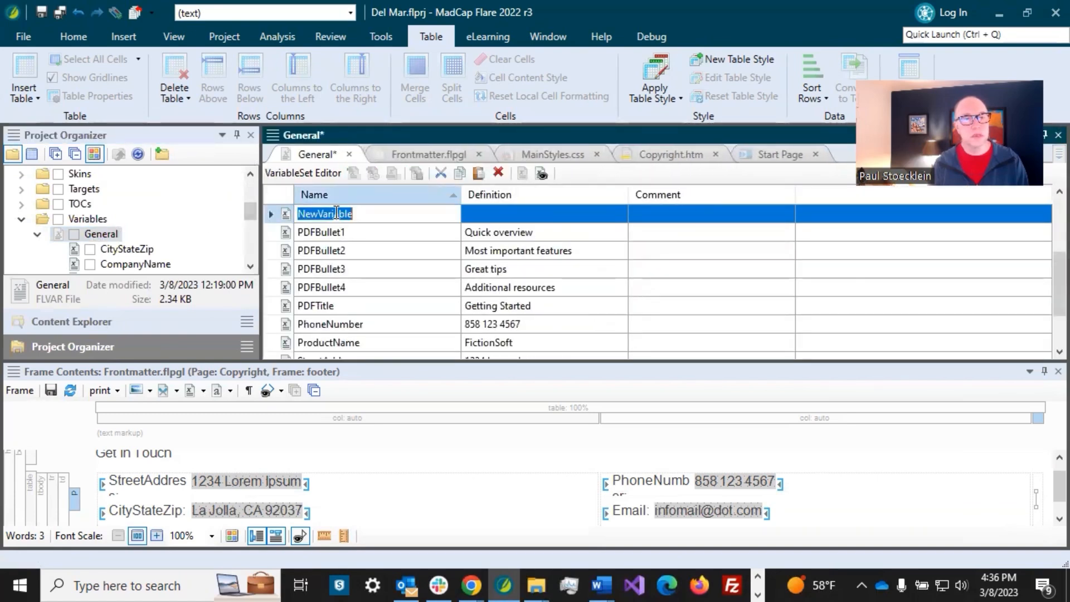
type("W")
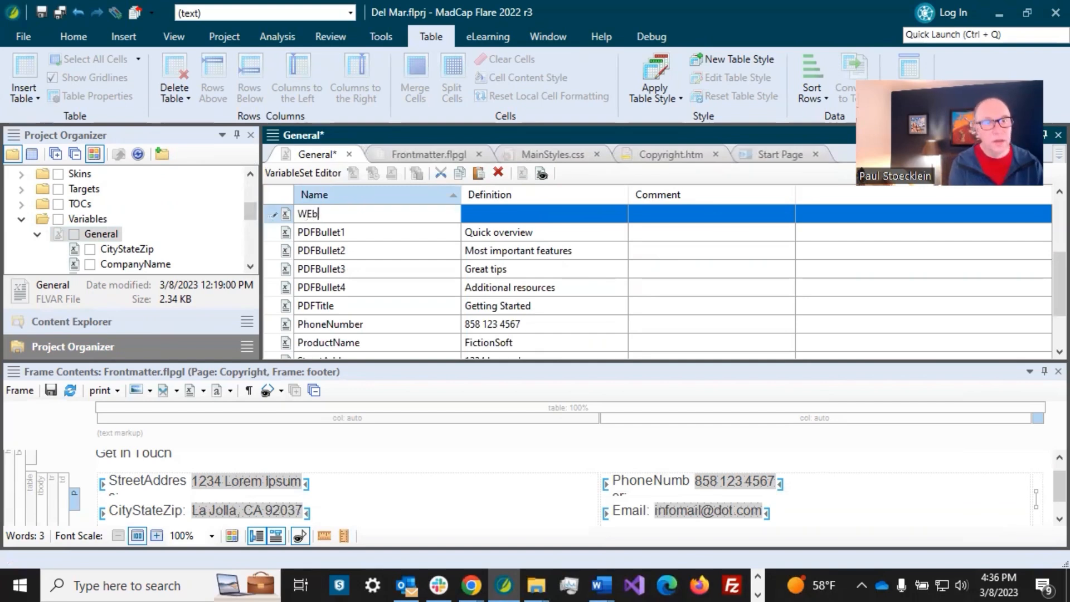
type("ebsite")
key("Tab")
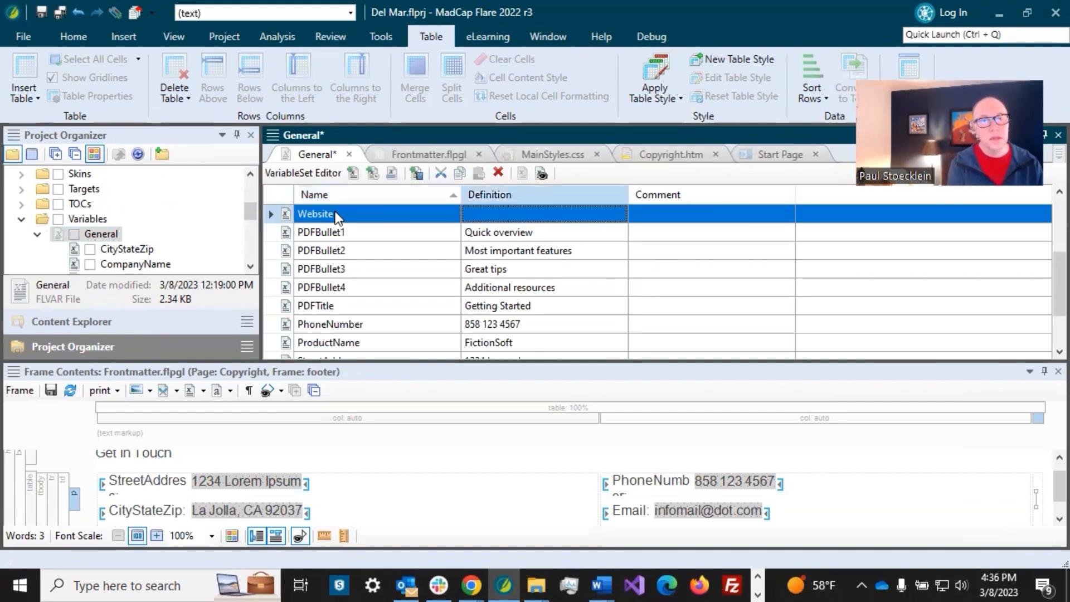
left_click(544, 213)
type("m")
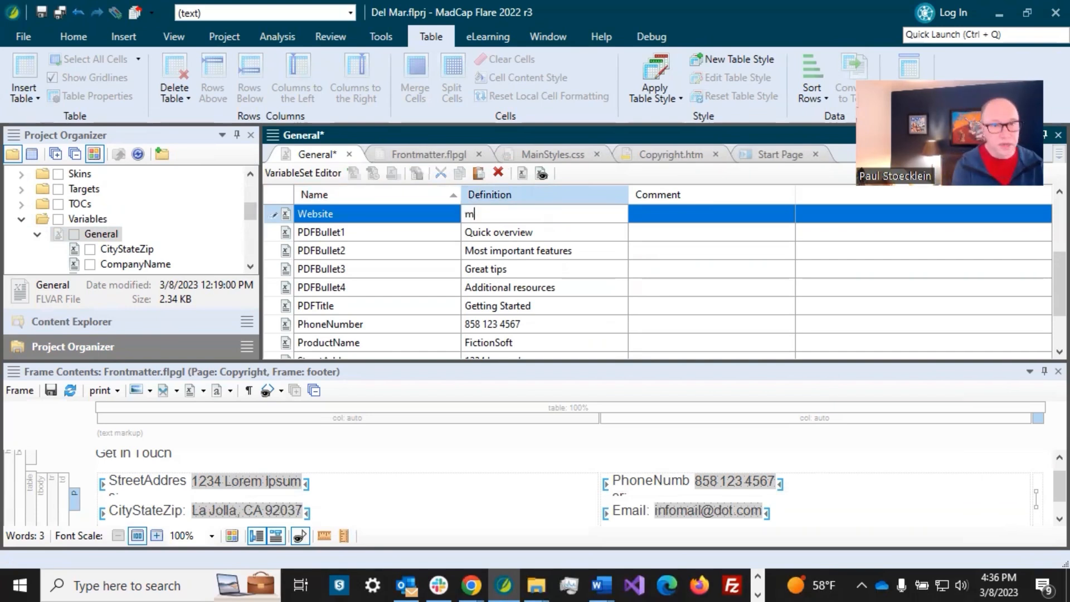
type("ycompany")
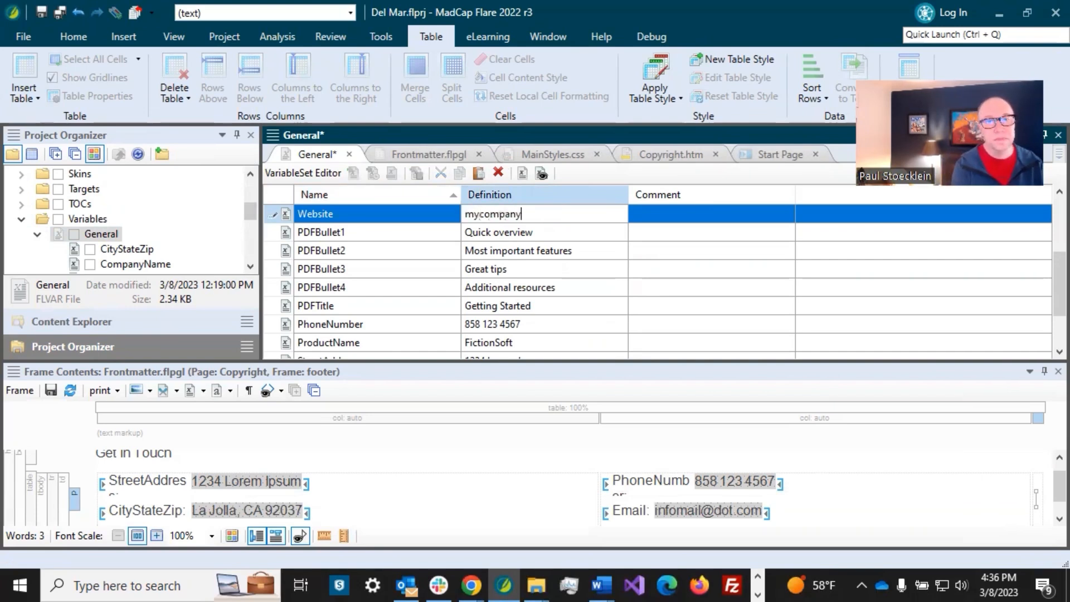
type(".com")
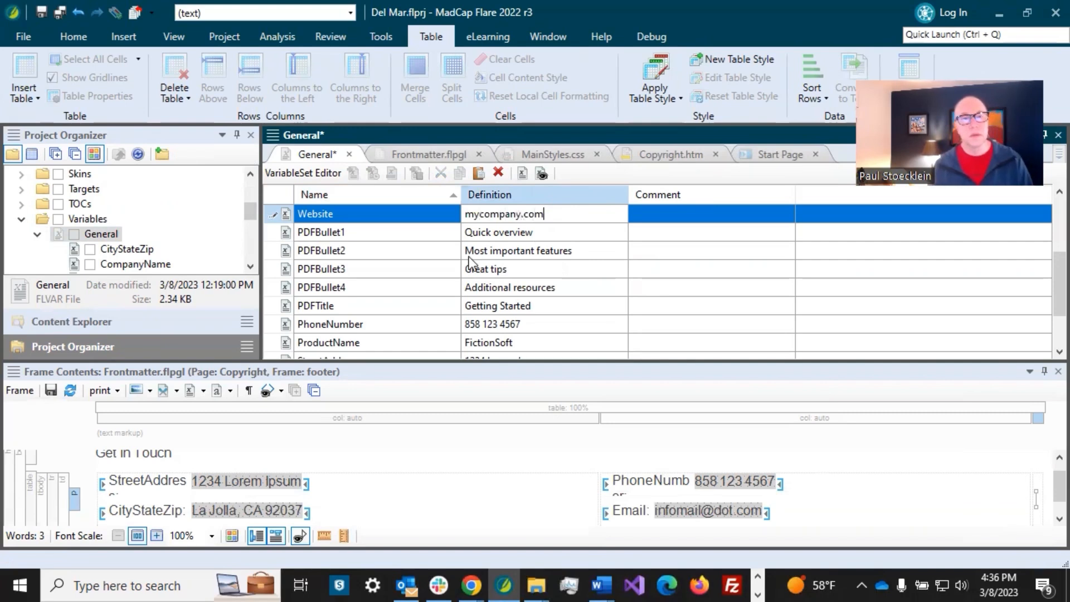
left_click(407, 234)
left_click(59, 12)
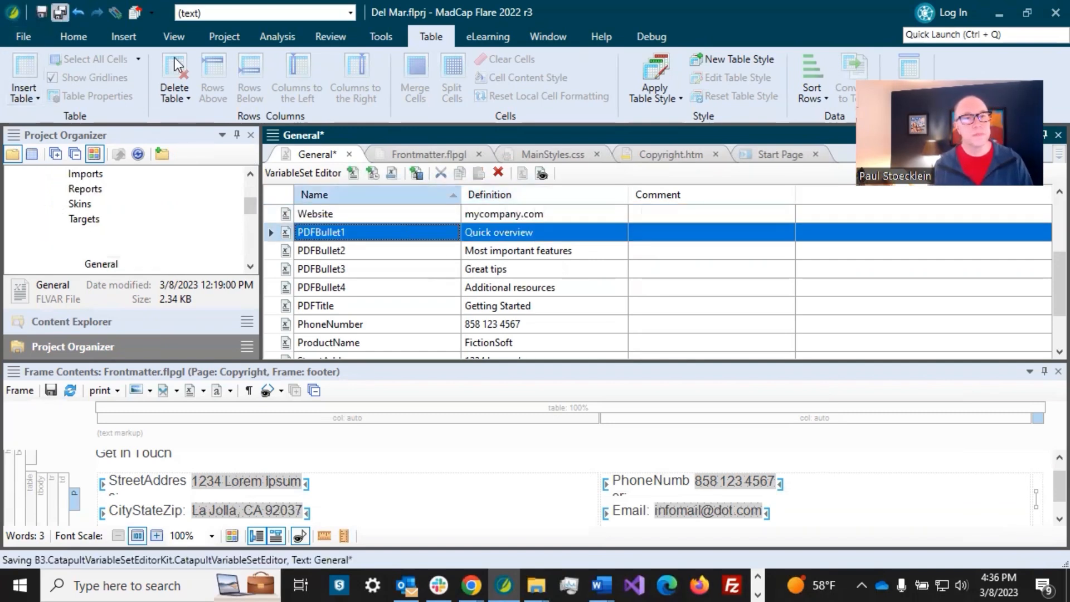
left_click(348, 155)
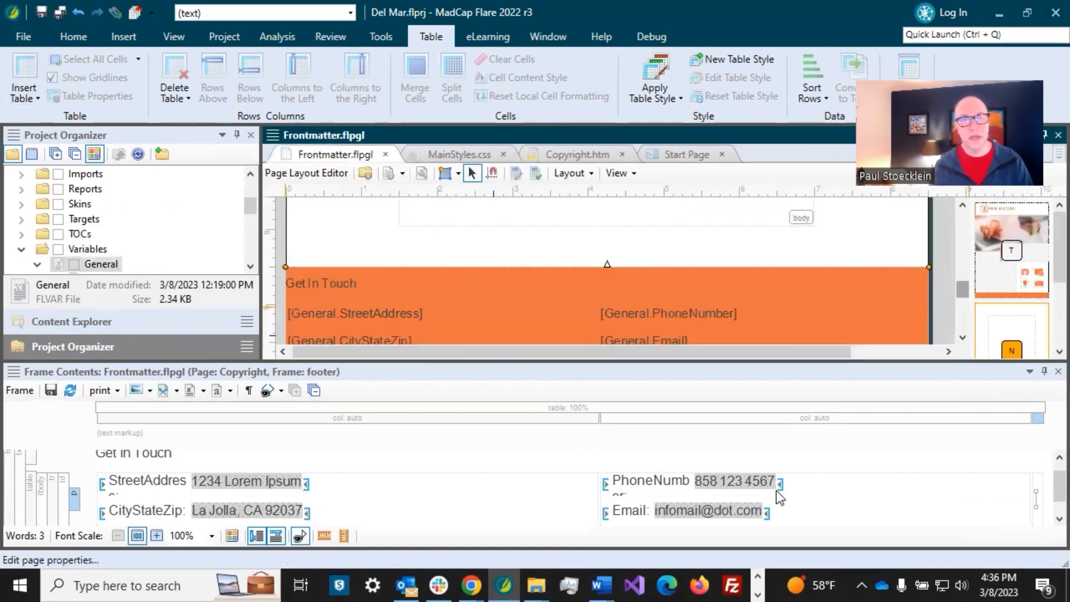
Insert the General.Website variable in the footer table's third cell and save the page layout
left_click(1039, 497)
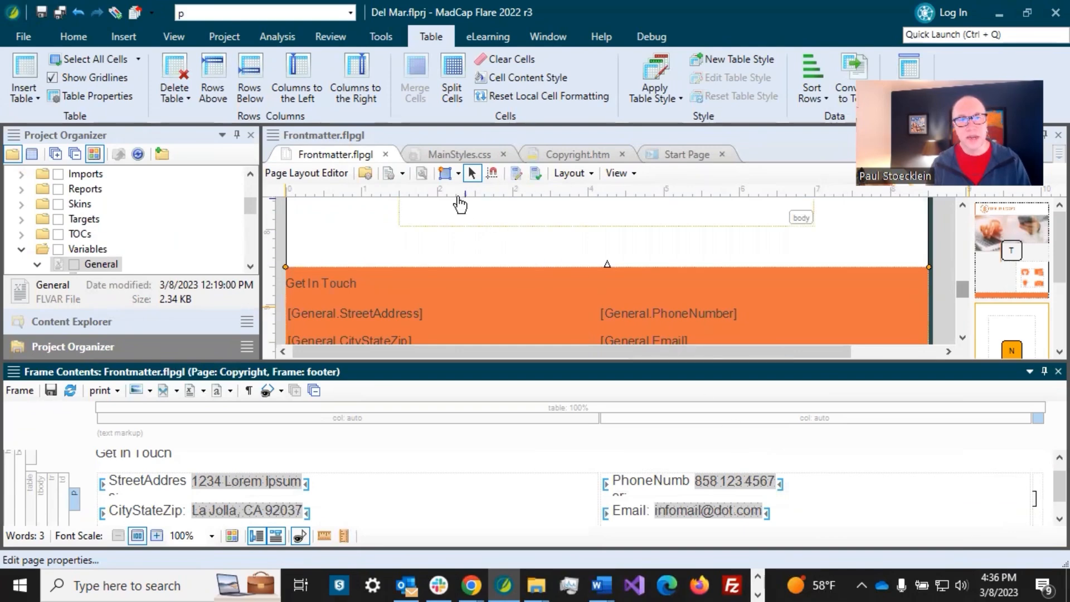
left_click(188, 391)
scroll(395, 262, "down", 3)
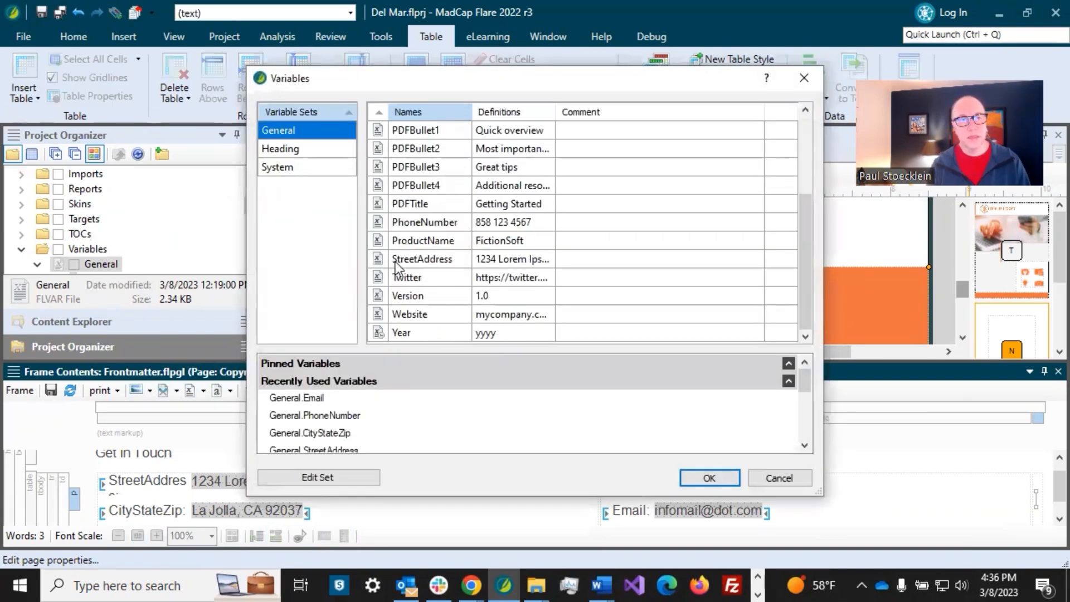
double_click(412, 313)
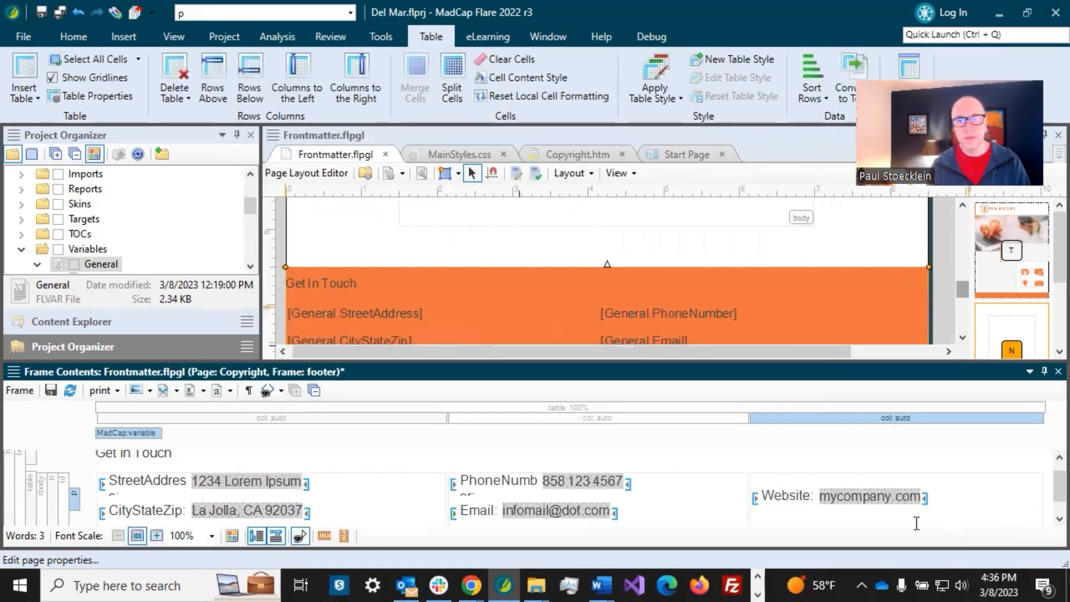
left_click(59, 17)
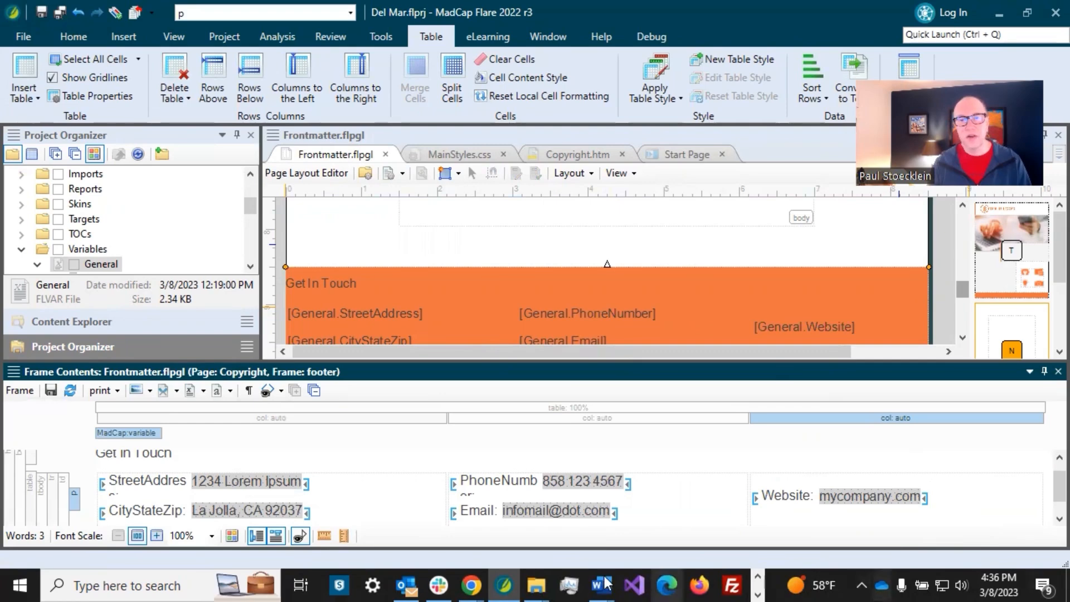
left_click(170, 454)
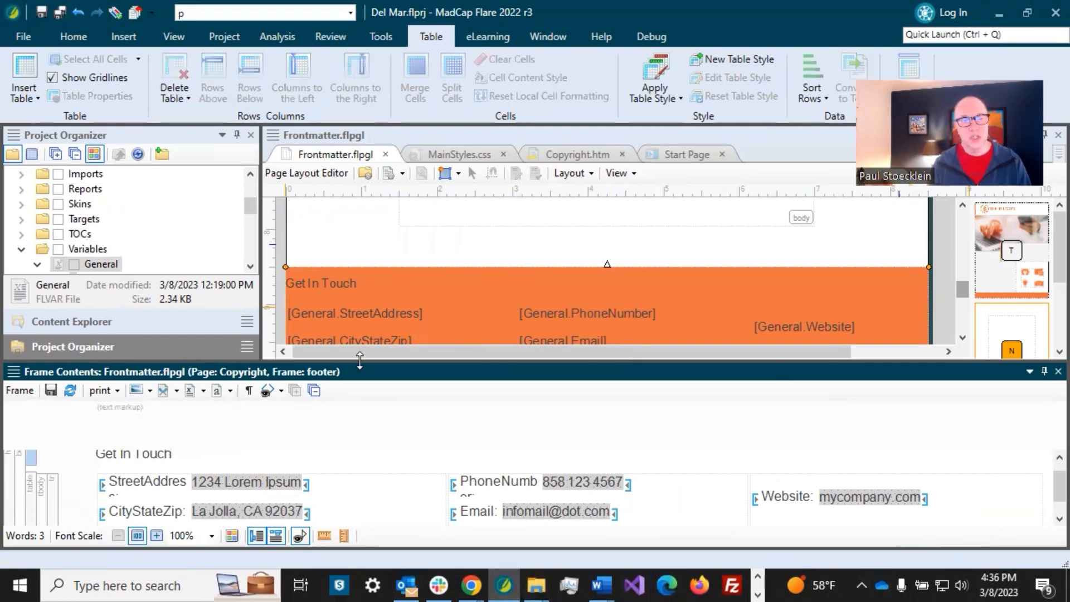
left_click_drag(360, 362, 366, 315)
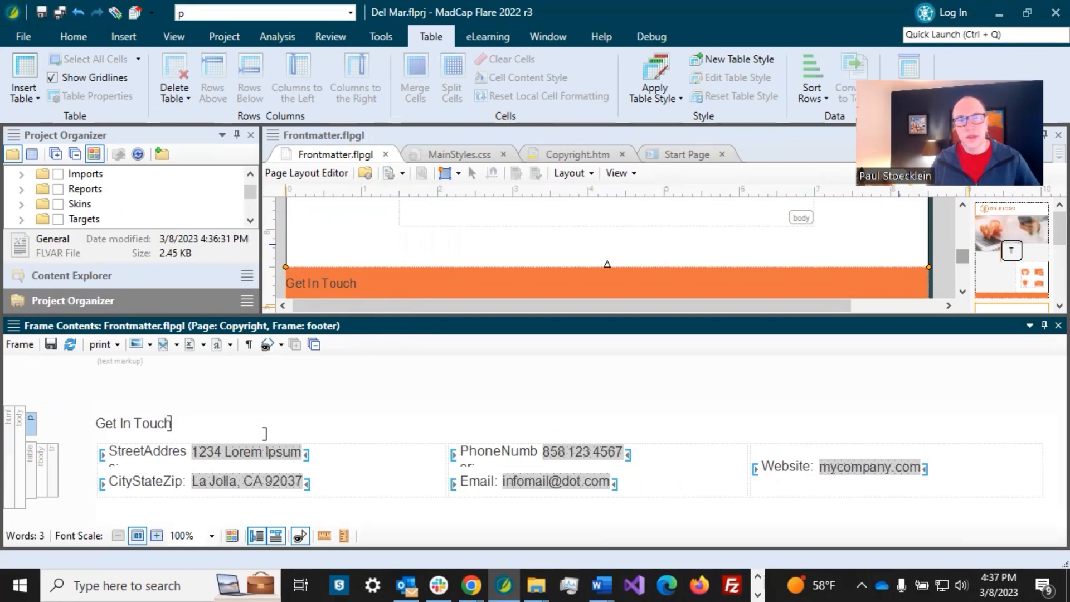
left_click(159, 421)
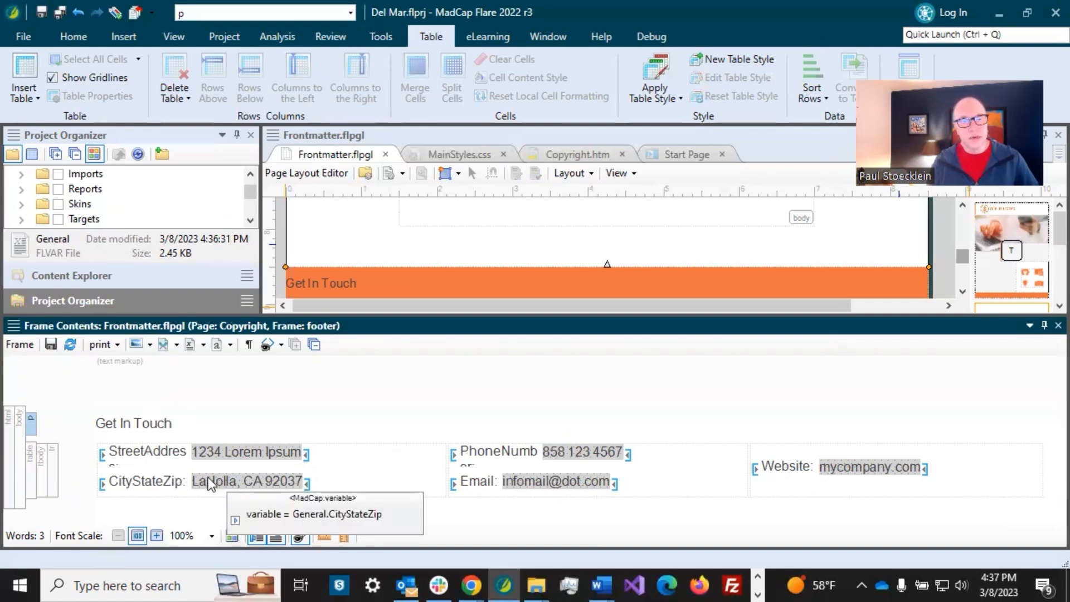
key("End")
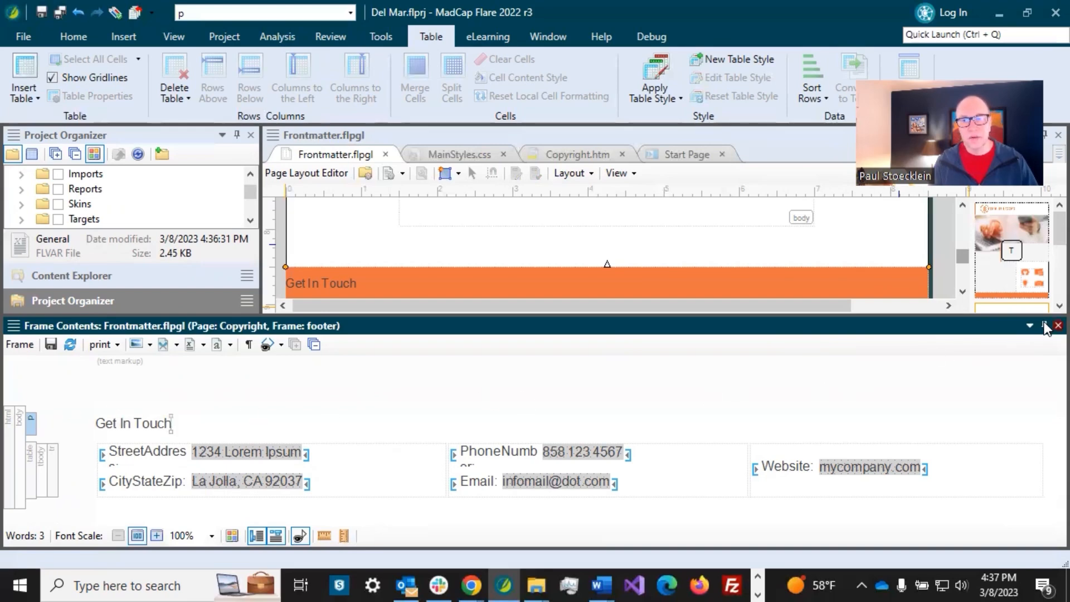
left_click(1058, 325)
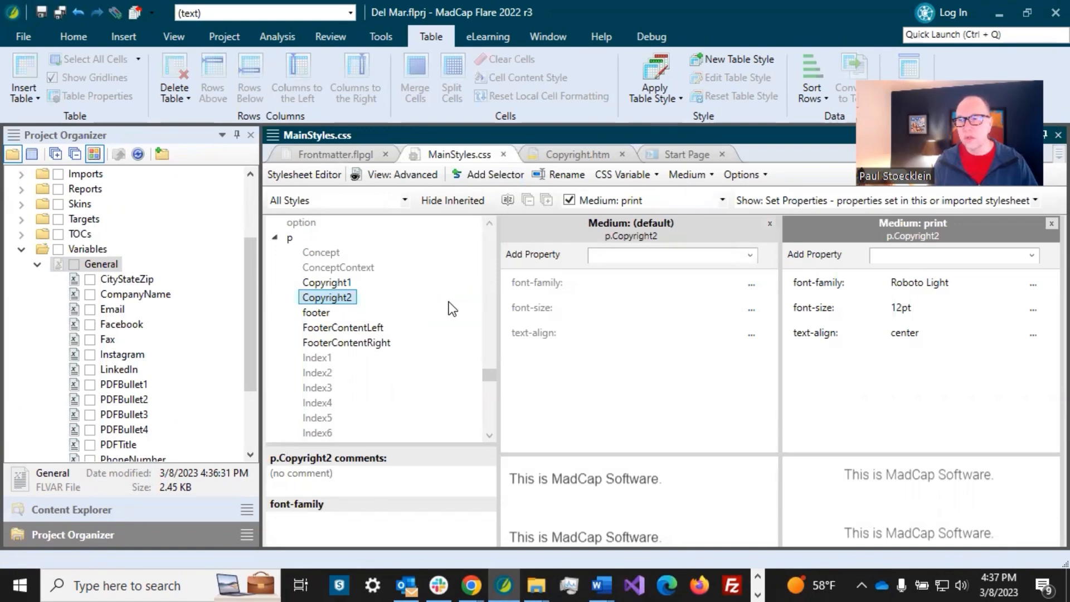
Add a p class FooterCopyrightHeading to MainStyles.css with print properties white, Roboto Medium, 16pt, margin-top 40px, margin-bottom 20px and centered text
left_click(290, 239)
left_click(574, 228)
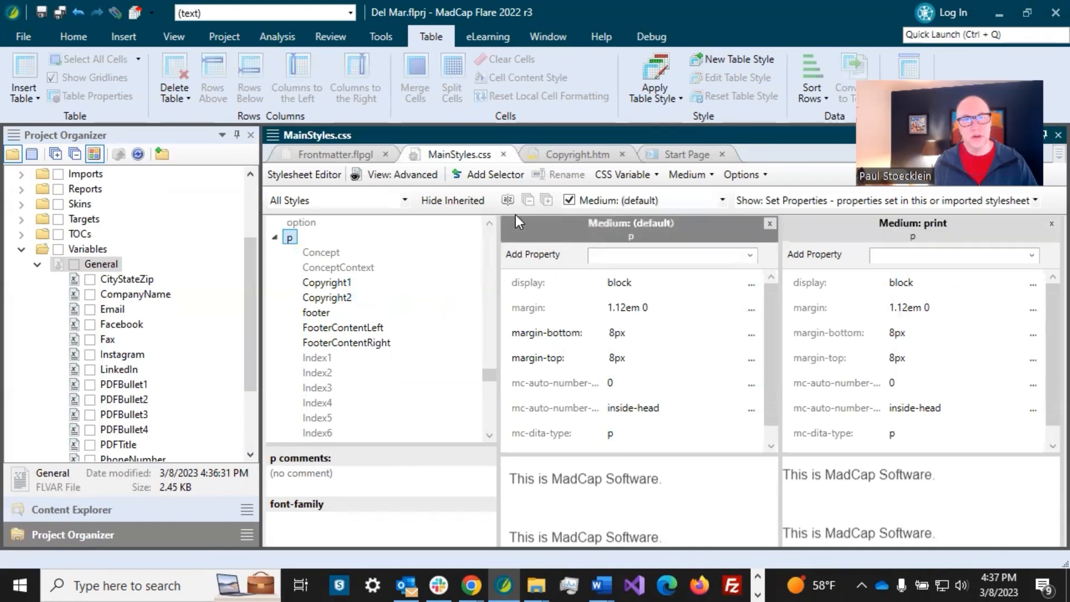
left_click(487, 176)
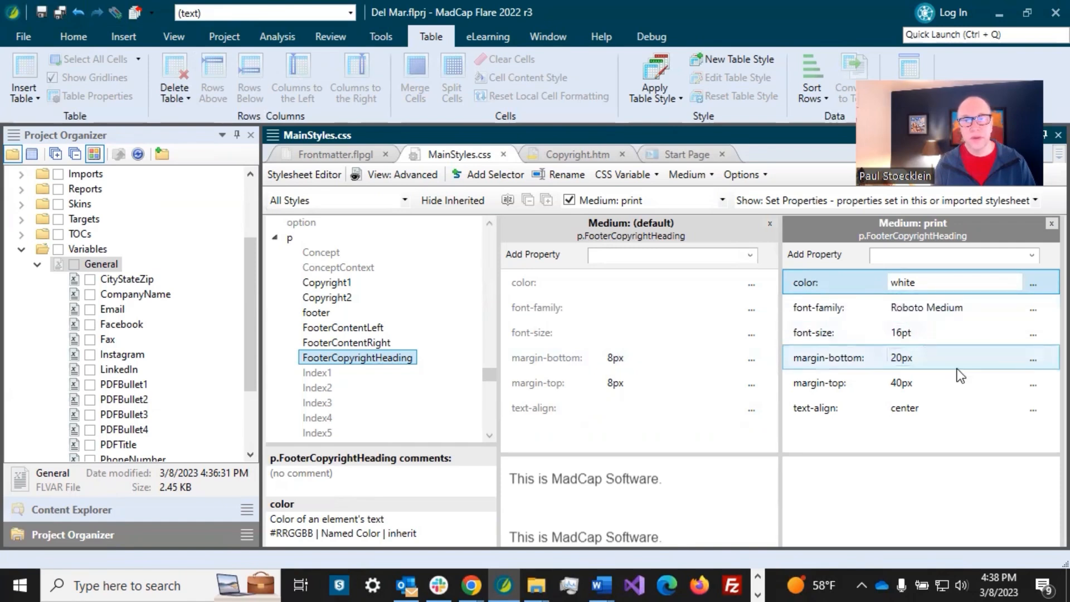
left_click(909, 359)
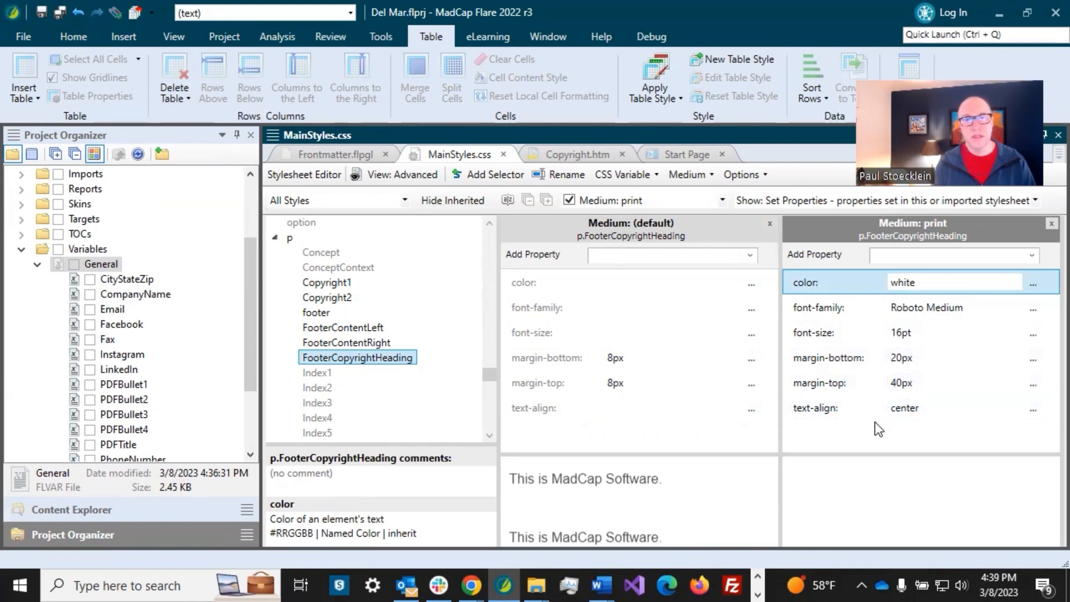
Apply the p.FooterCopyrightHeading style to the footer's Get In Touch paragraph, save it and close the frame contents
left_click(350, 155)
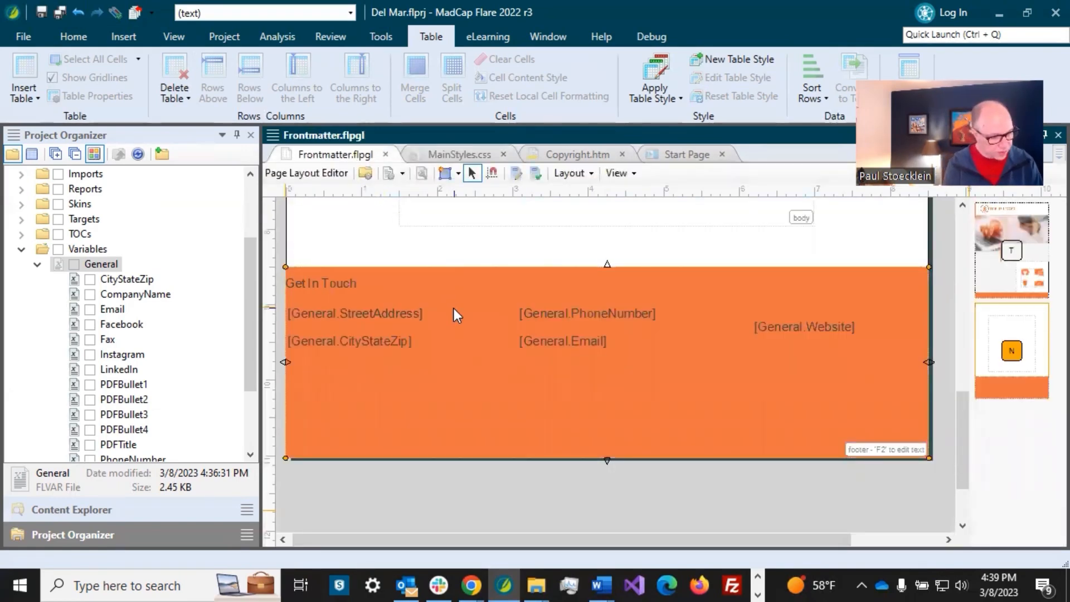
key("F2")
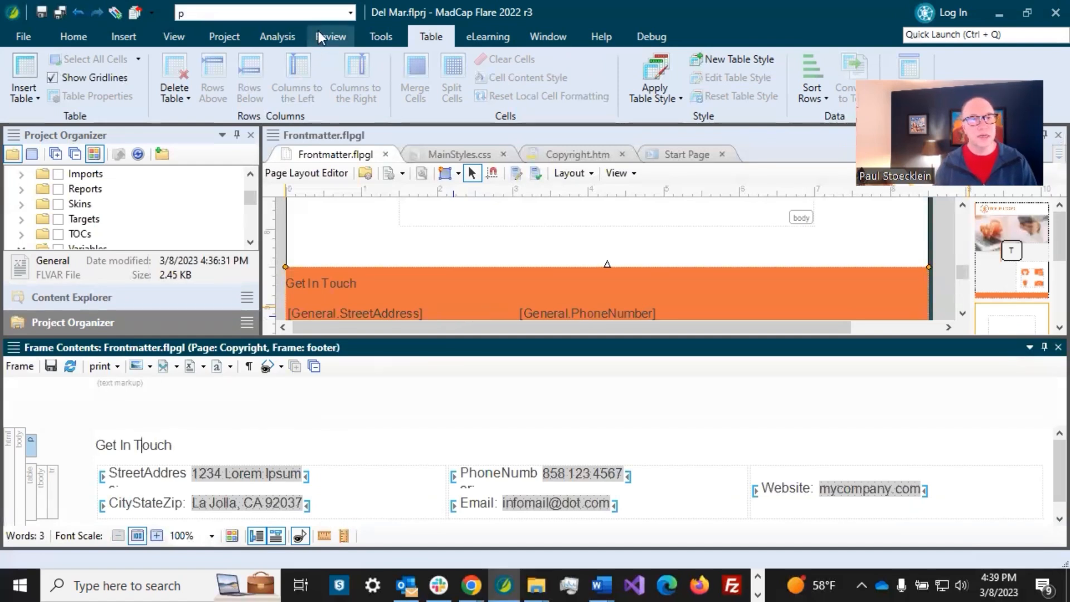
left_click(349, 12)
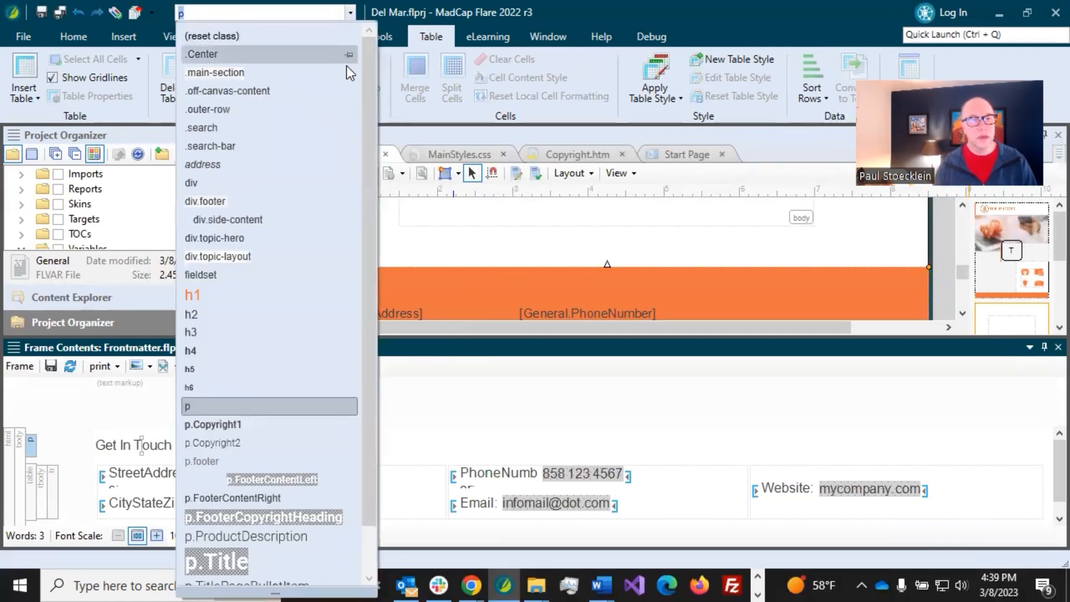
left_click(285, 511)
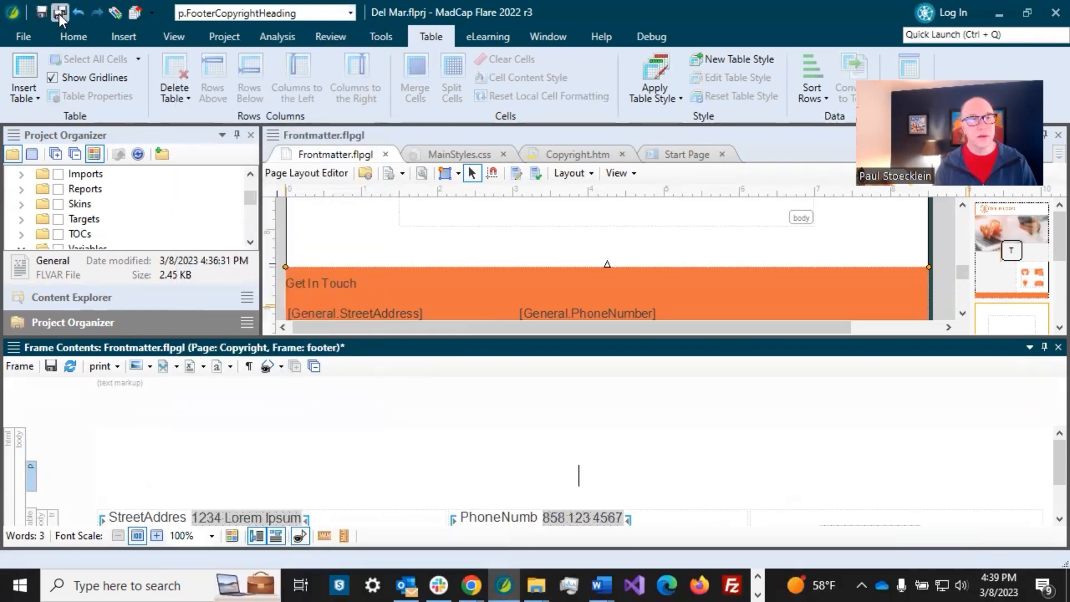
left_click(59, 13)
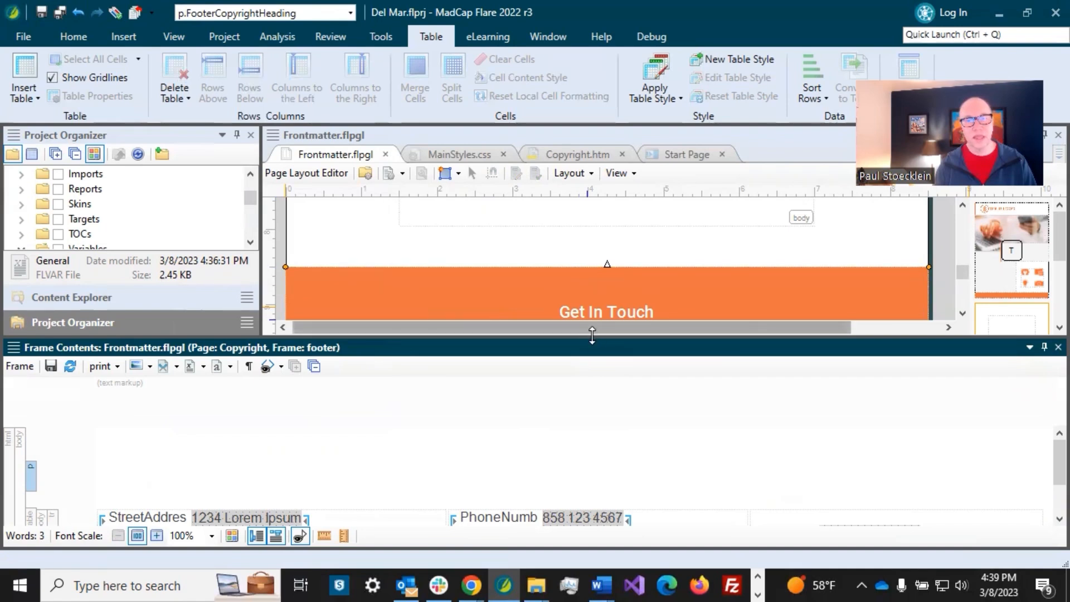
left_click_drag(592, 335, 591, 388)
scroll(575, 349, "down", 2)
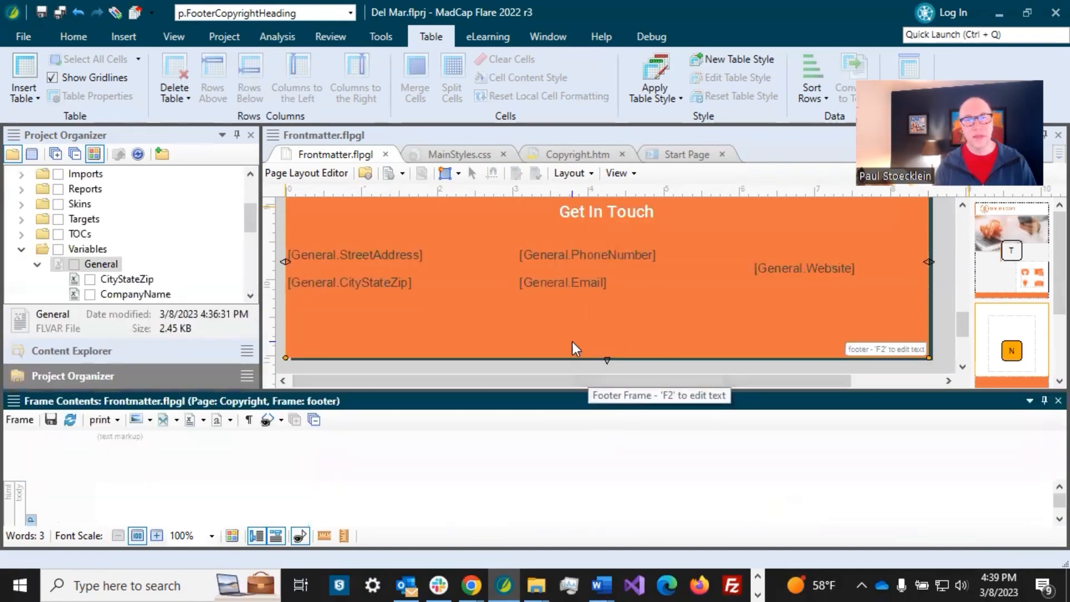
scroll(566, 318, "up", 2)
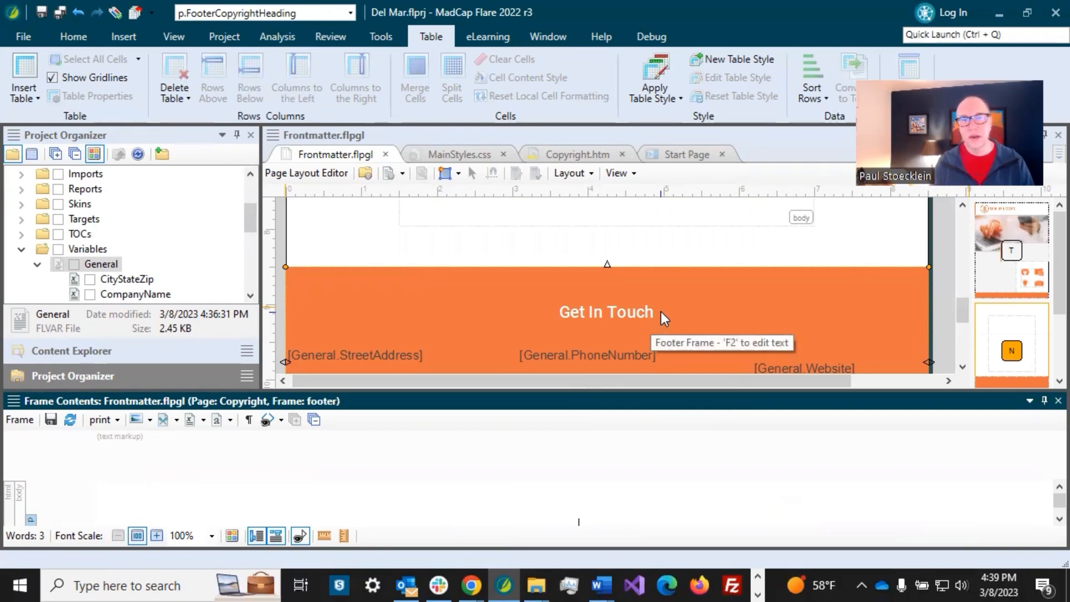
left_click(1057, 400)
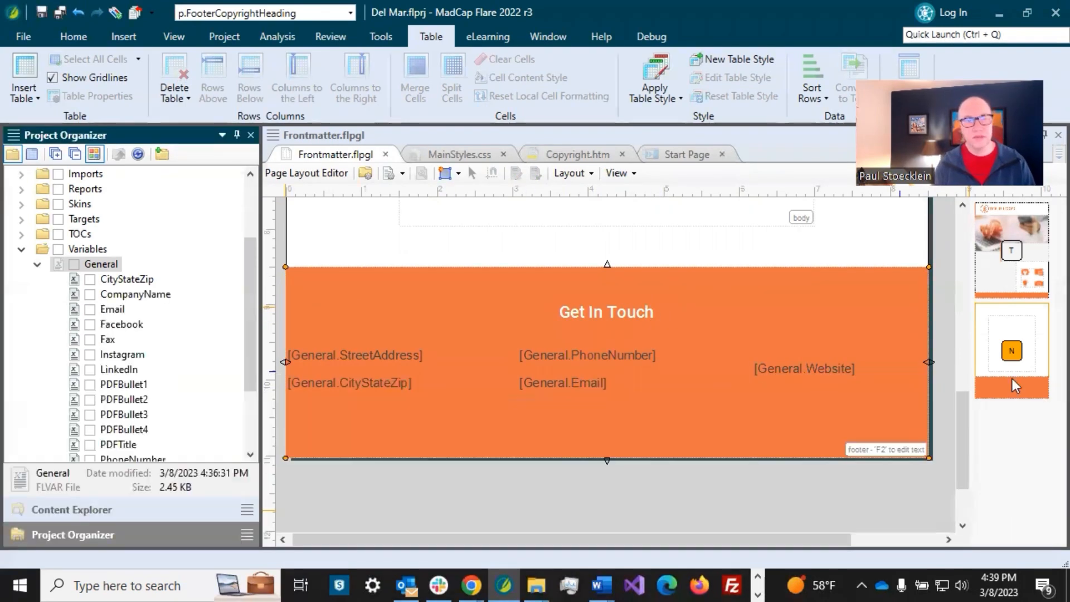
Create a folder named TableStyles inside the Content Explorer's Resources folder
left_click(111, 514)
left_click(22, 254)
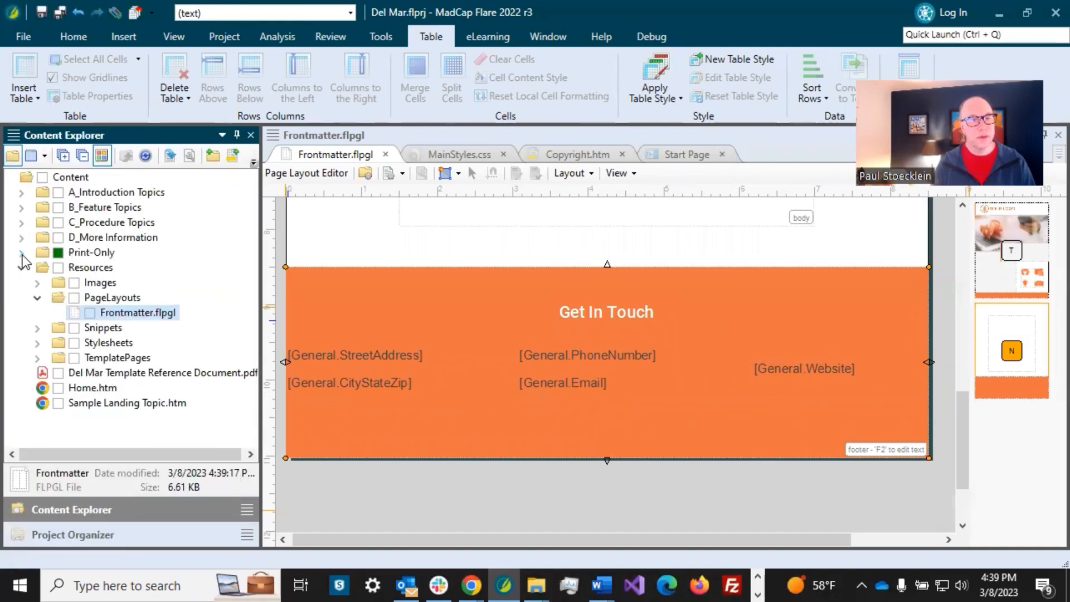
left_click(36, 298)
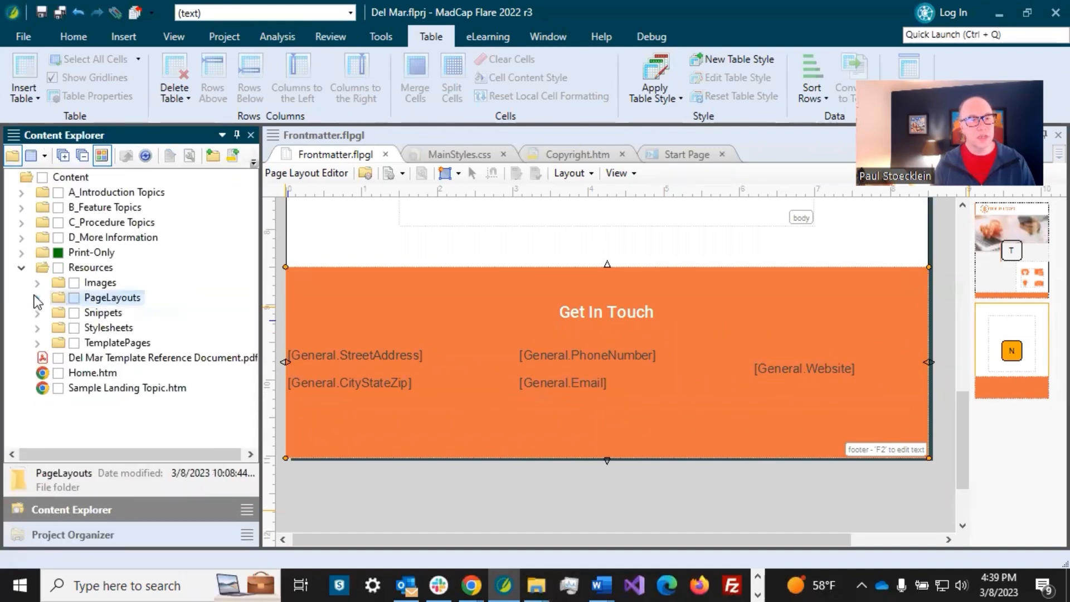
left_click(93, 269)
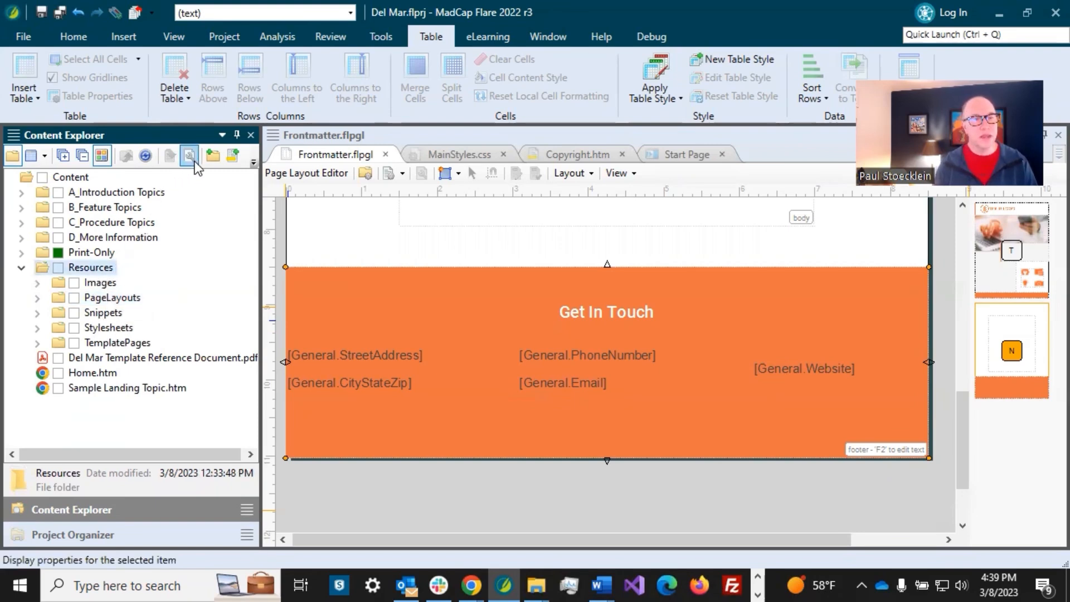
left_click(212, 157)
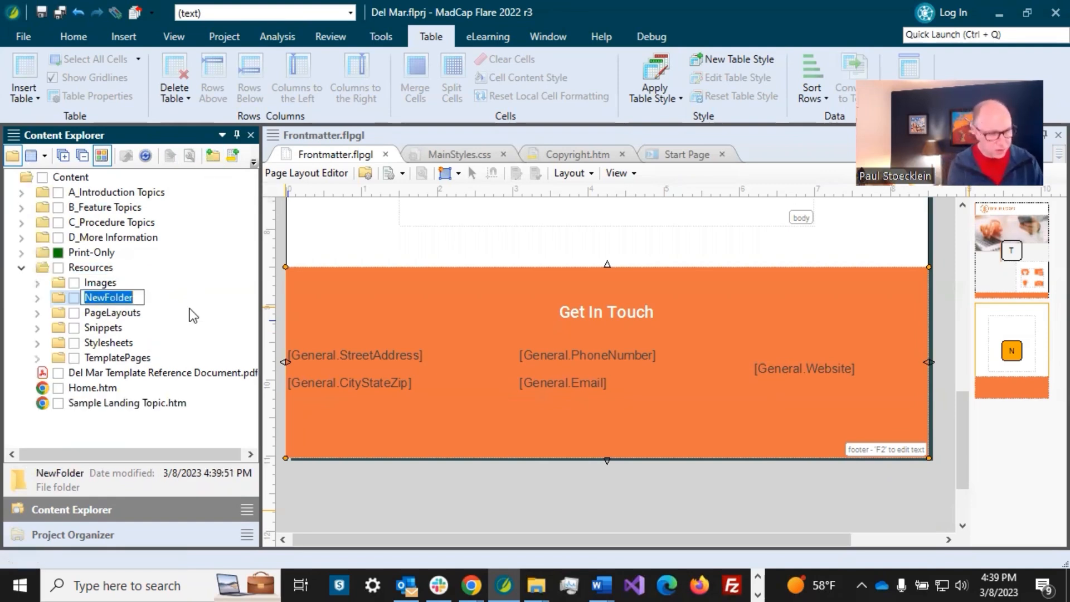
type("TableStyles")
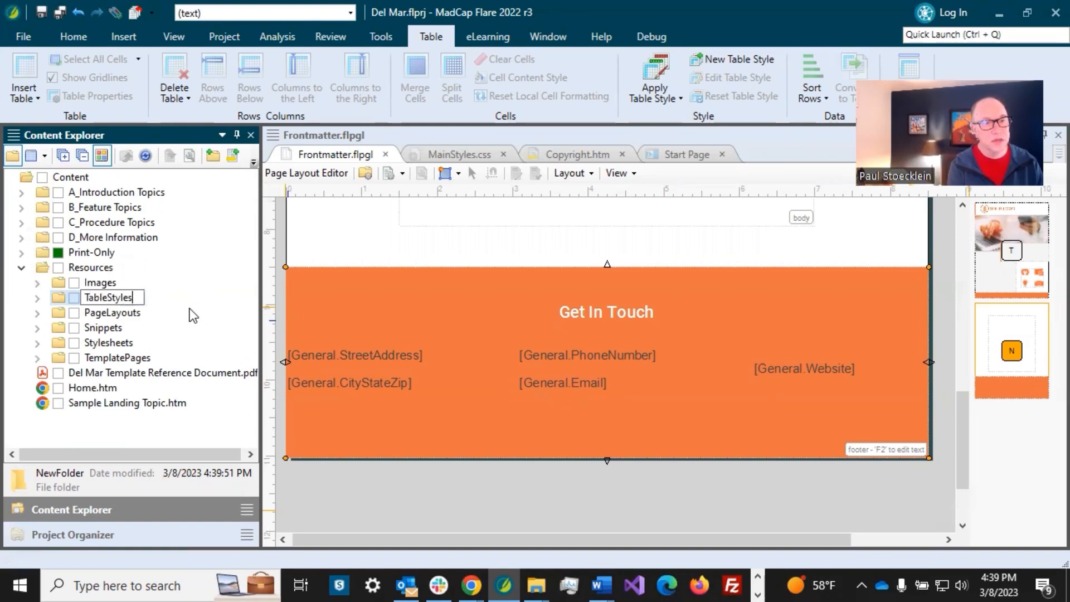
key("Return")
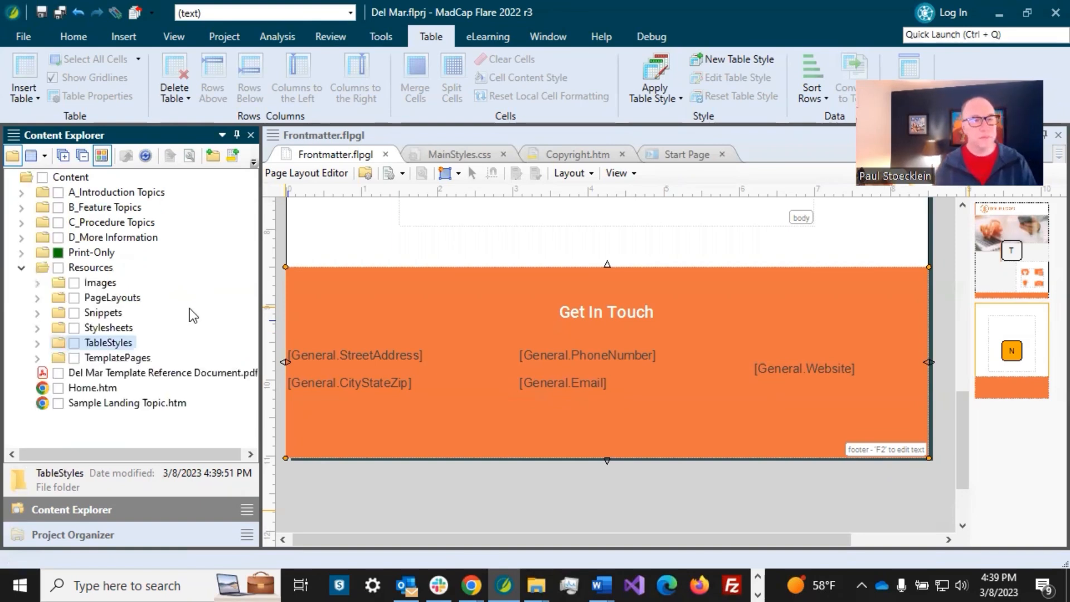
Add a new table style named CopyrightFooter to the TableStyles folder, based on the Basic.css factory template
right_click(123, 347)
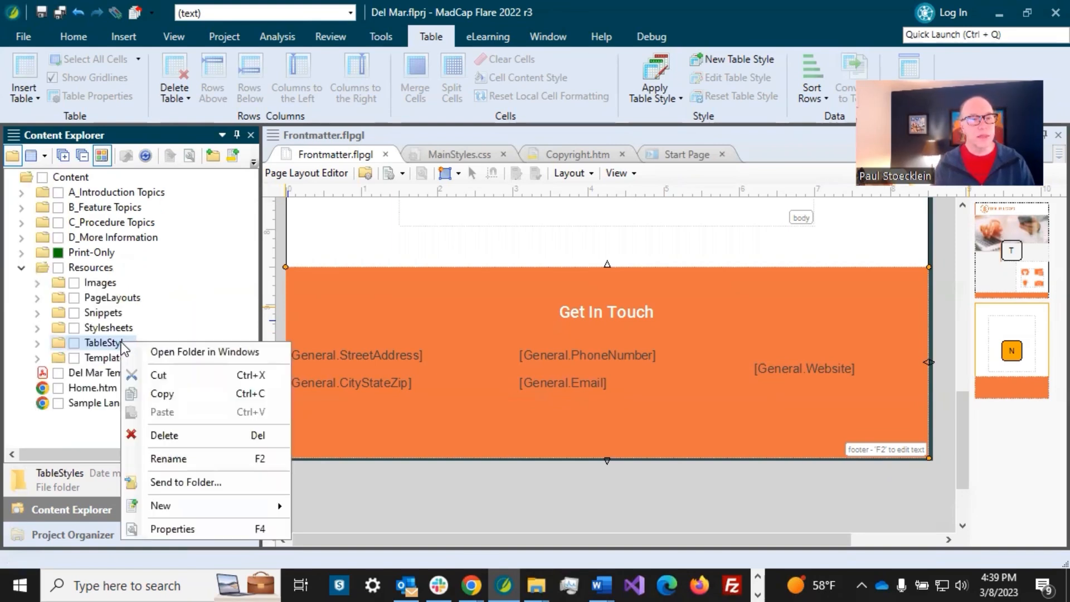
mouse_move(256, 511)
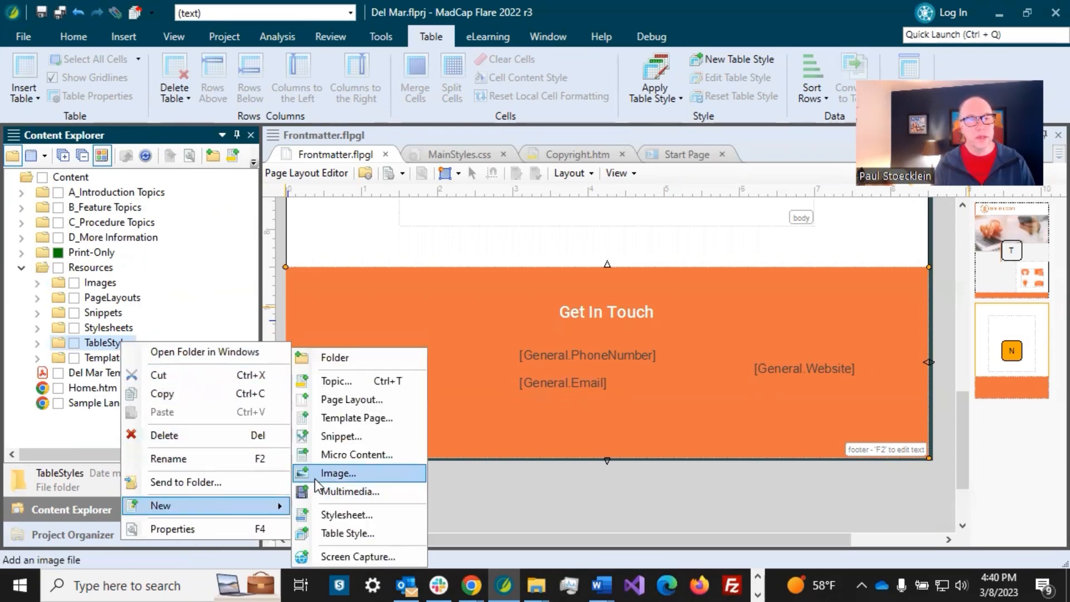
left_click(340, 532)
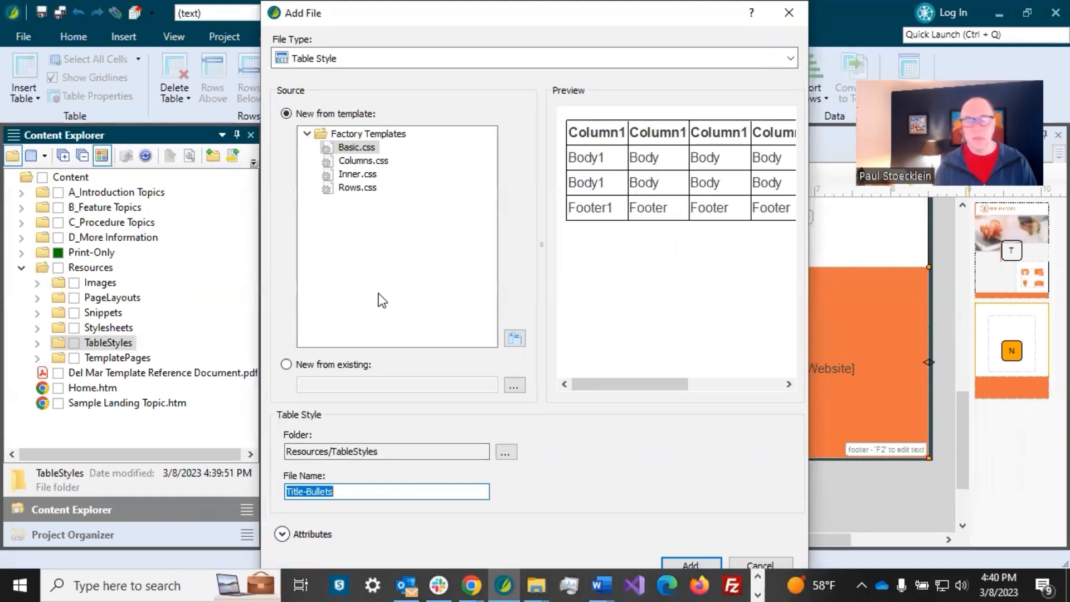
type("Copyr")
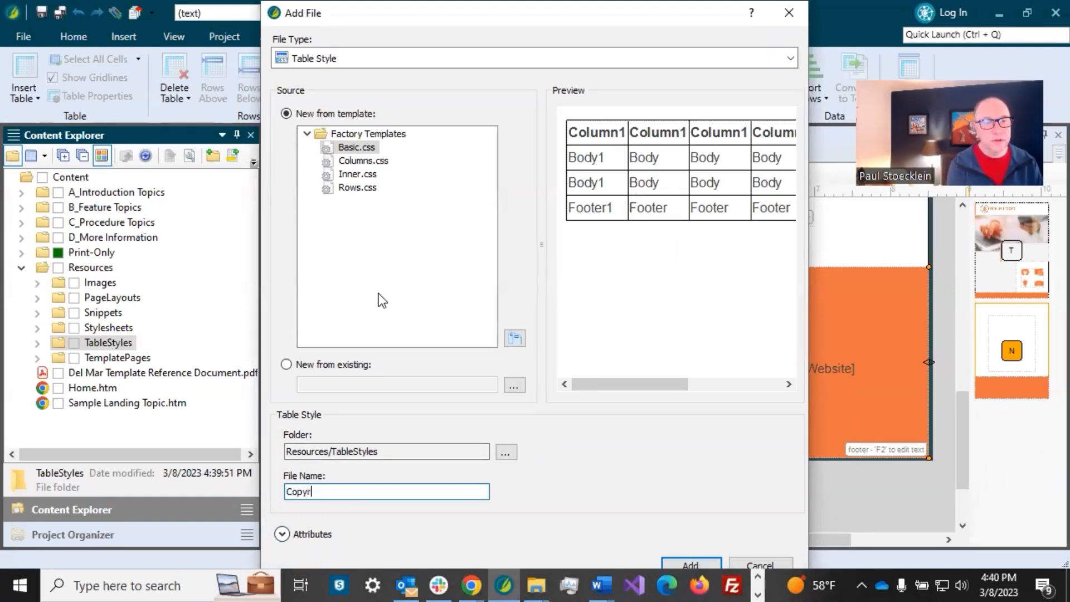
type("ightFooter")
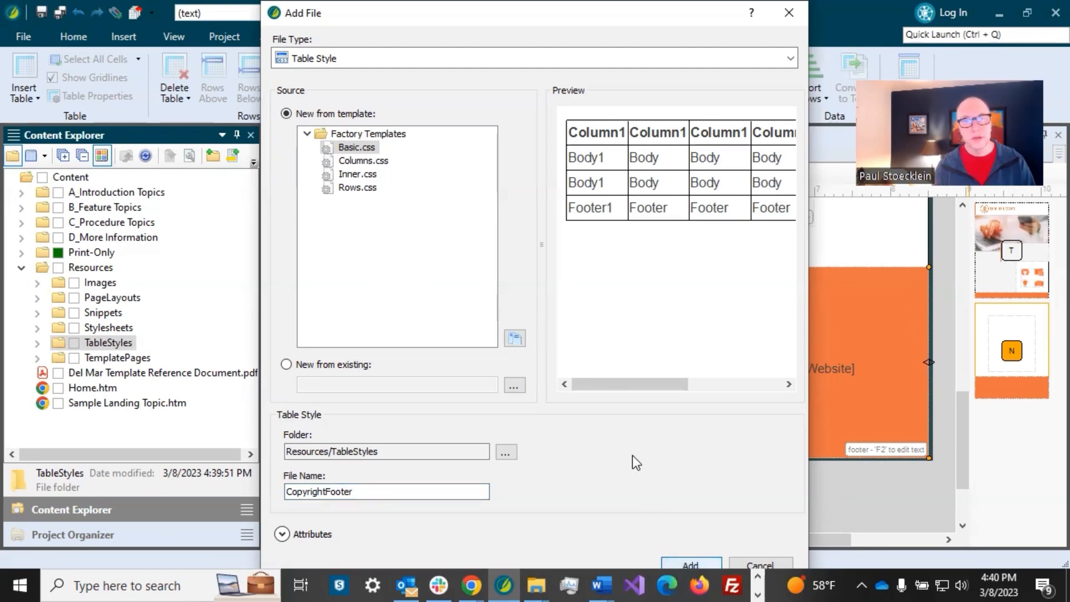
key("Return")
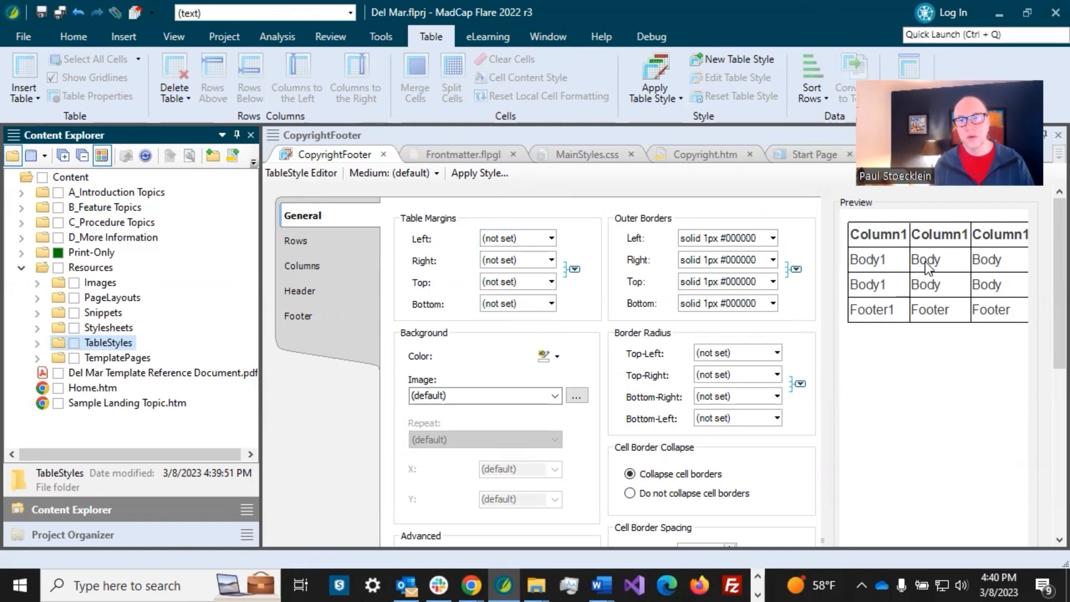
Set all four outer borders of the CopyrightFooter table style to solid 0px
left_click(797, 270)
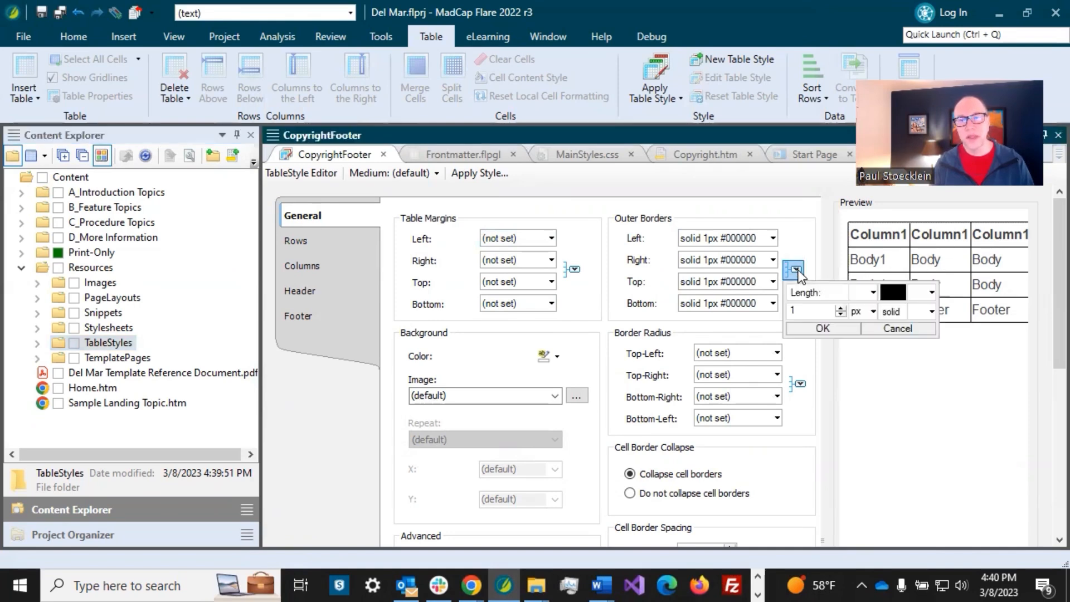
left_click(844, 316)
left_click(832, 329)
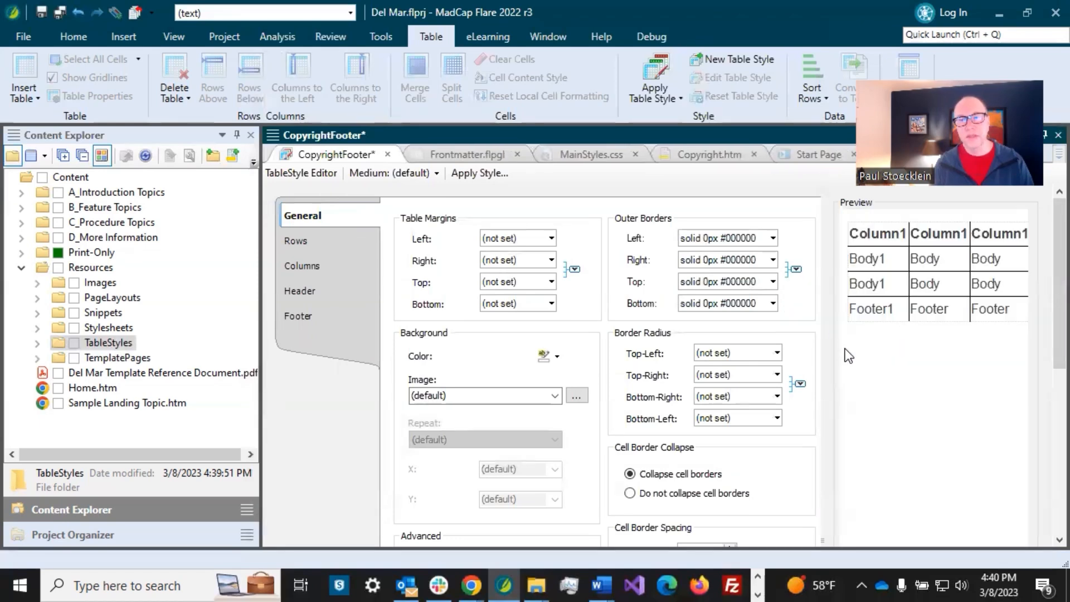
Set the separator of the Body1 row style to 0px
left_click(347, 240)
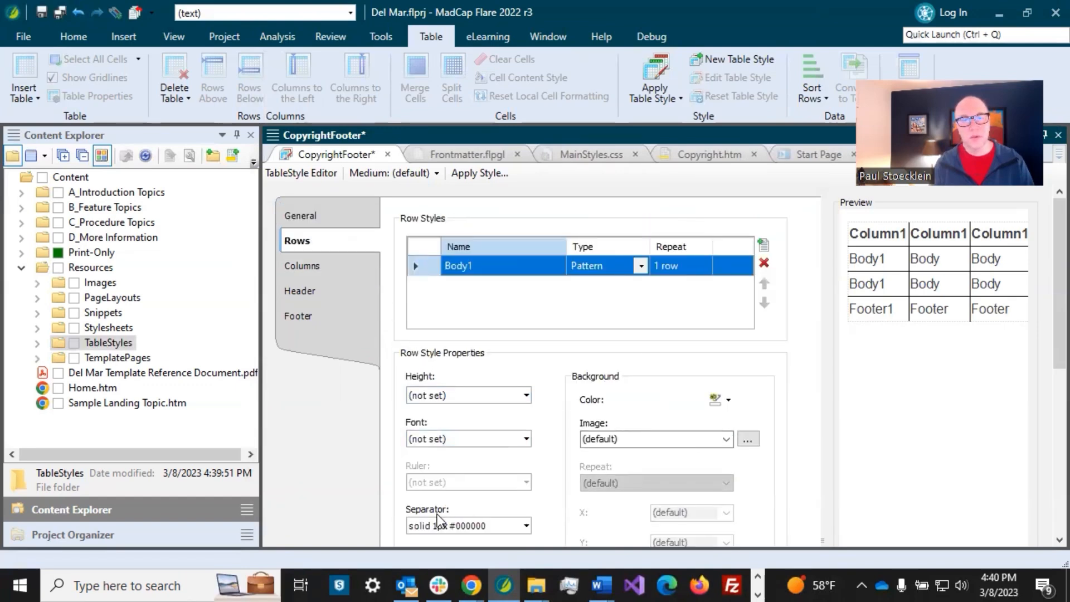
left_click(524, 527)
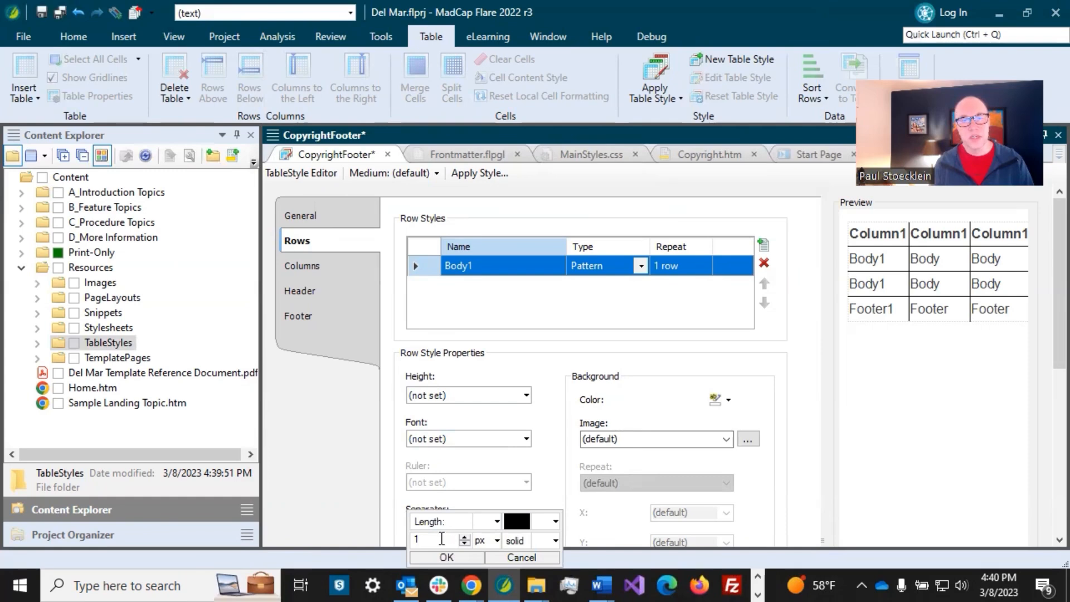
left_click_drag(442, 539, 394, 536)
type("0")
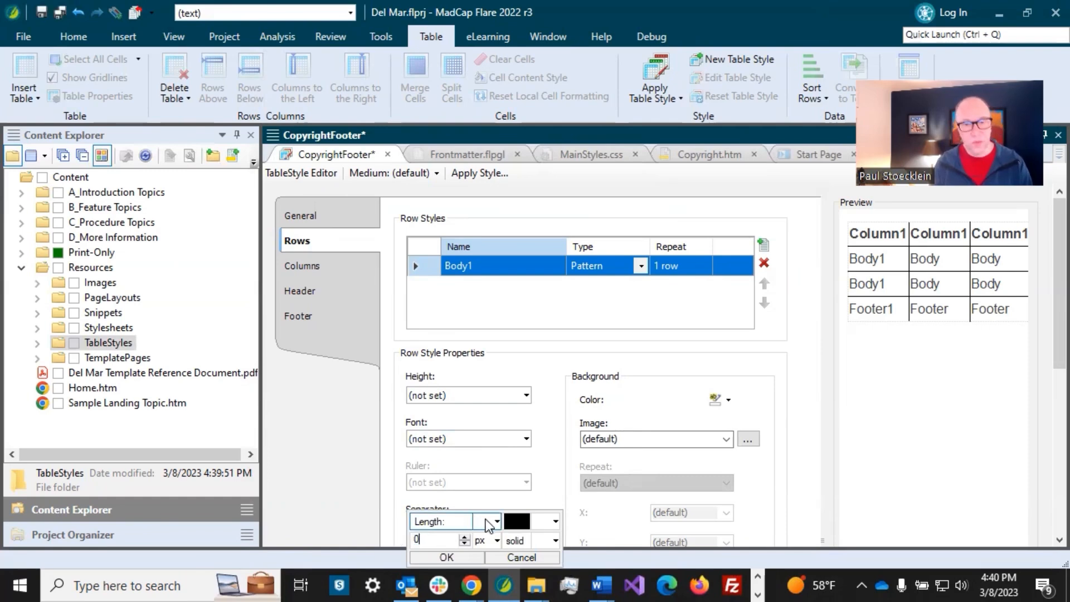
left_click(453, 553)
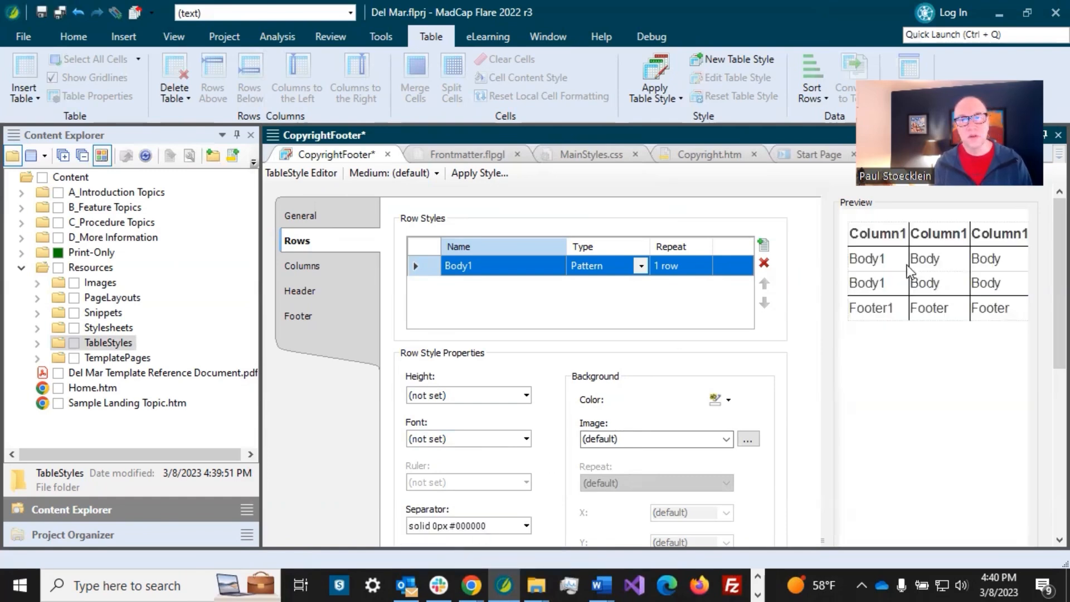
Set the separator of the Column1 column style to 0px and save the table style
left_click(342, 265)
left_click(524, 526)
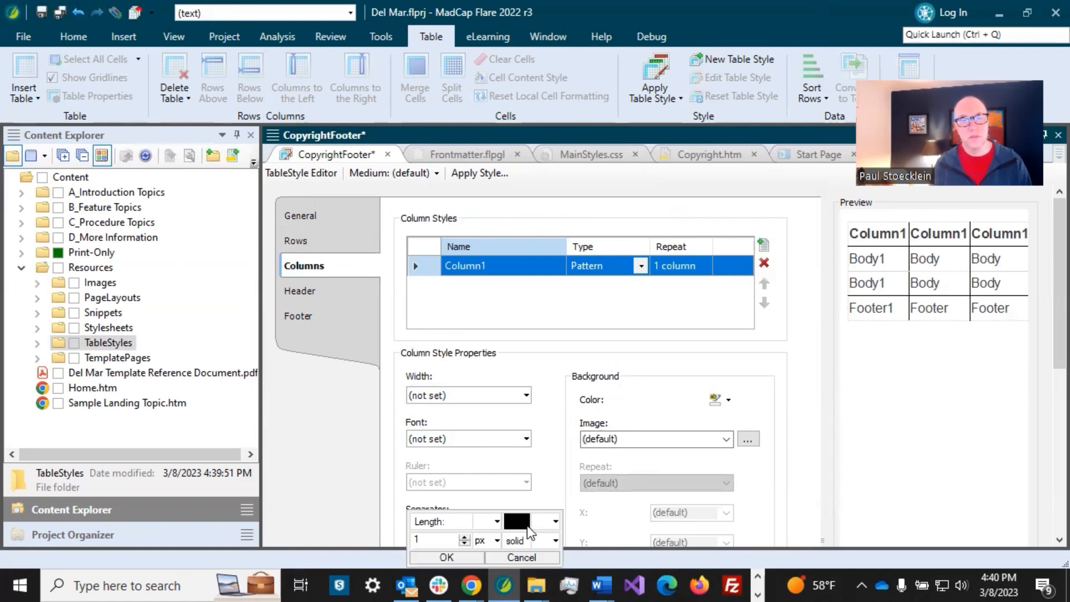
left_click_drag(425, 537, 400, 532)
type("0")
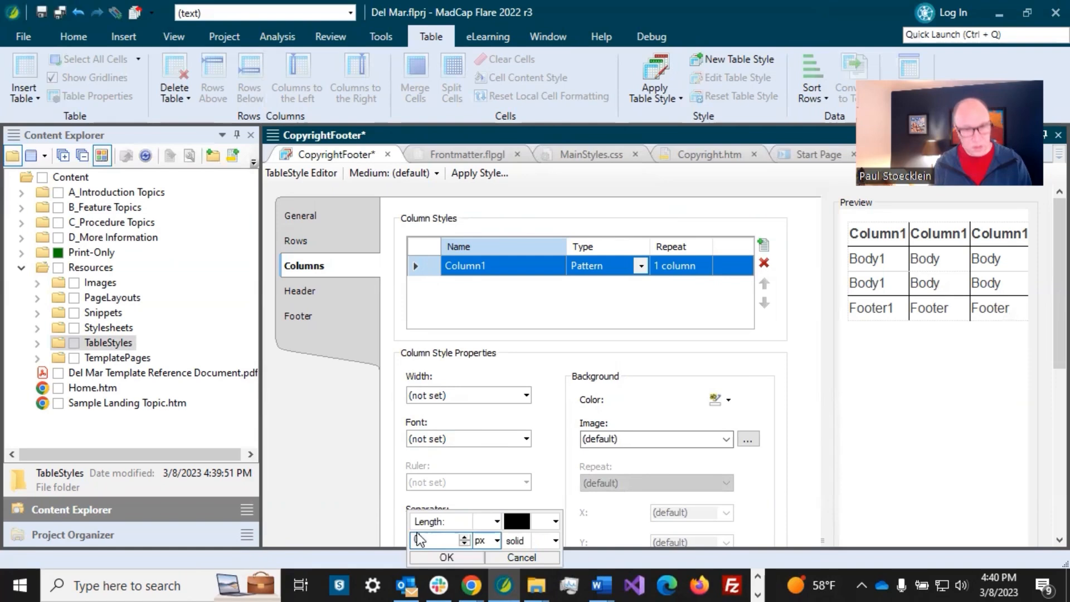
left_click(453, 559)
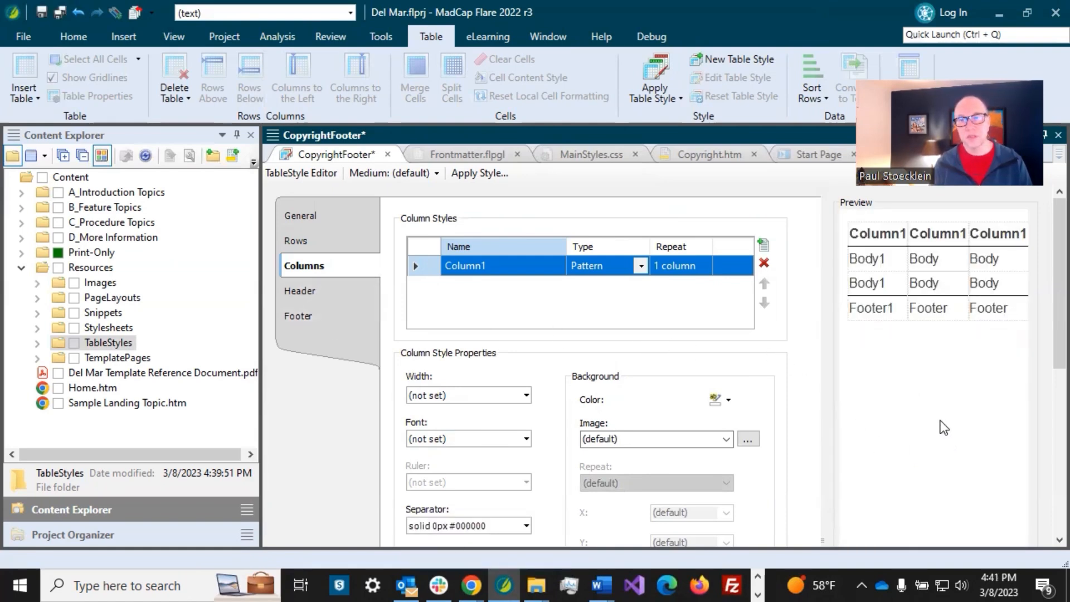
left_click(61, 12)
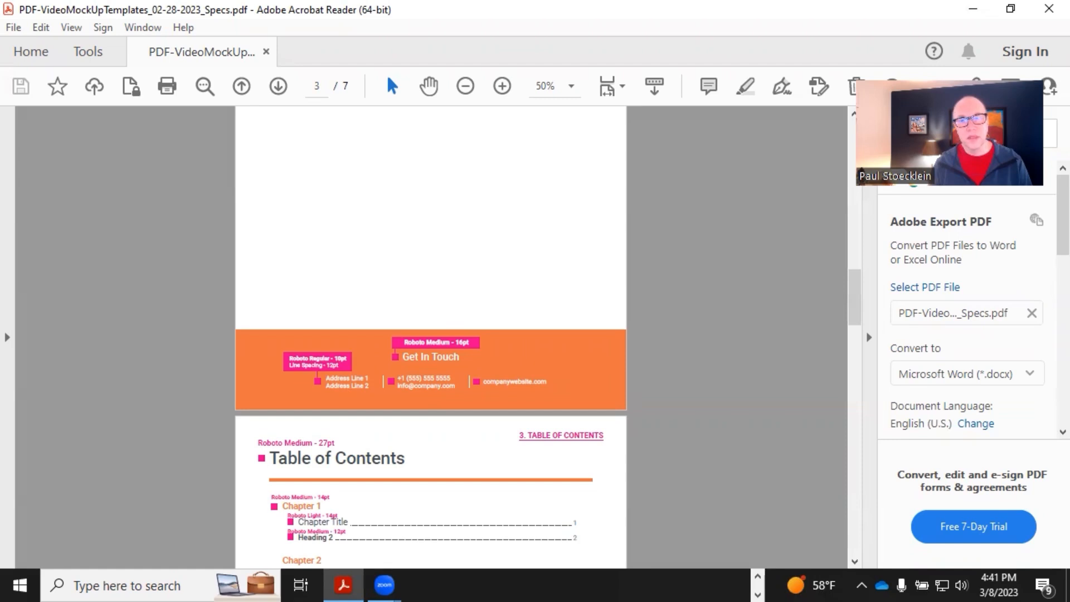
Return from the specs PDF to Flare and add two more column styles to the CopyrightFooter table style
left_click(970, 15)
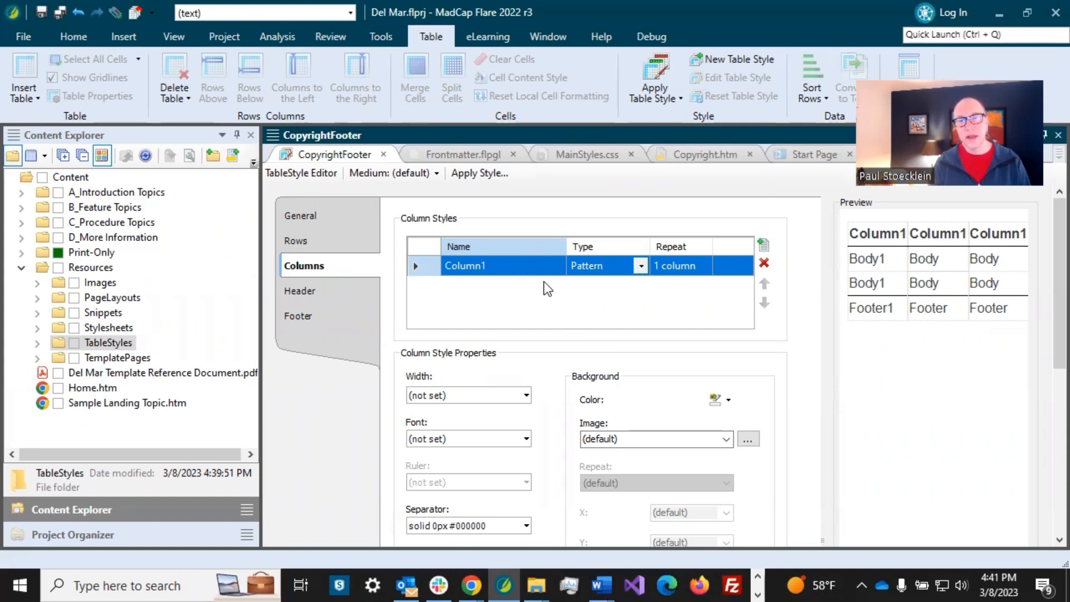
left_click(763, 247)
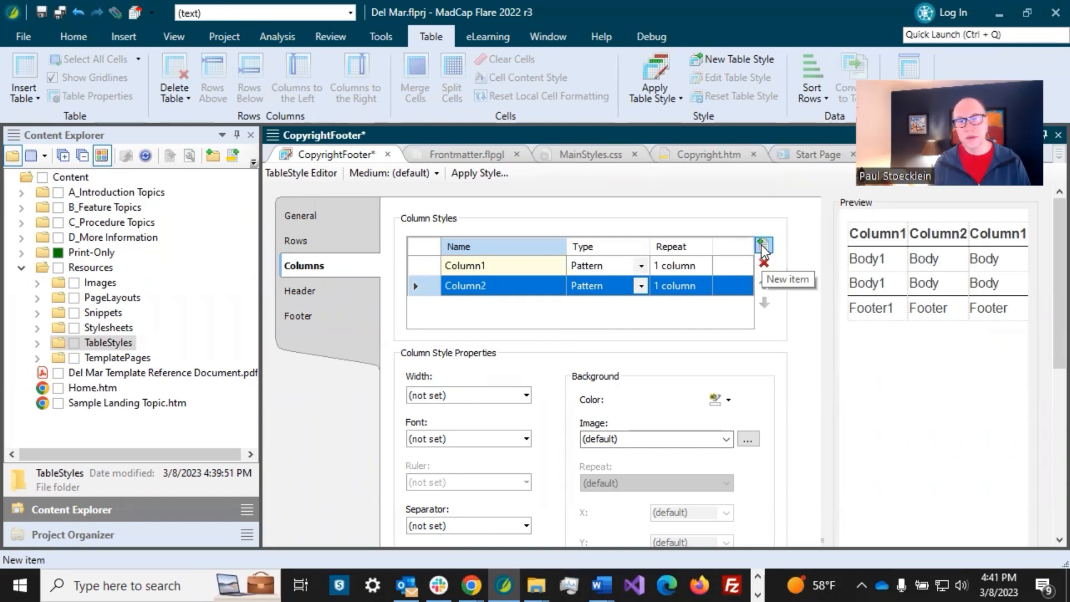
left_click(764, 248)
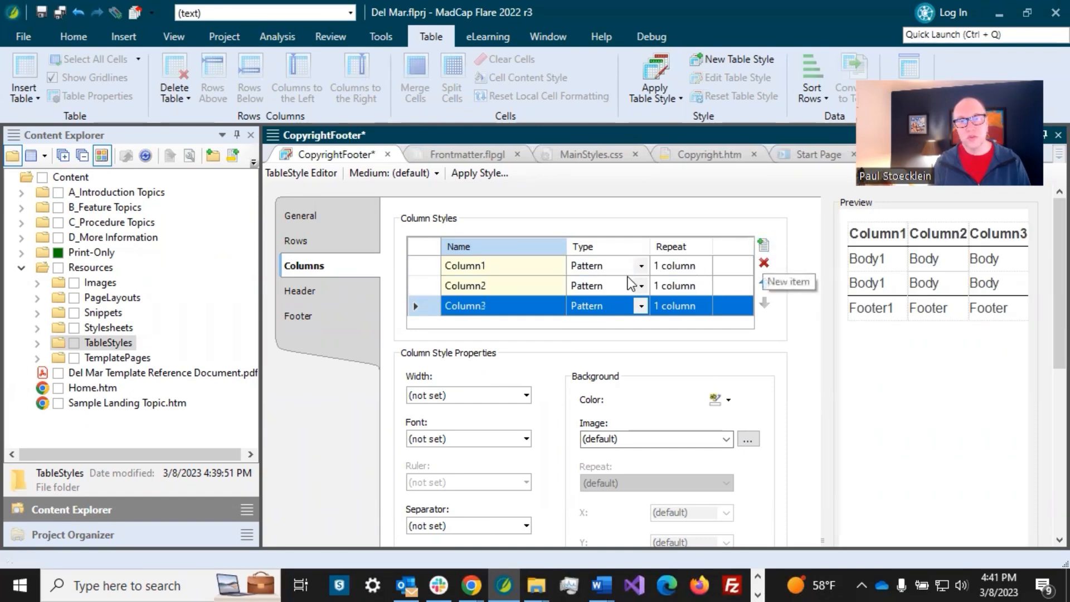
Set the Column1 separator to a solid 1px white (#ffffff) line
left_click(510, 270)
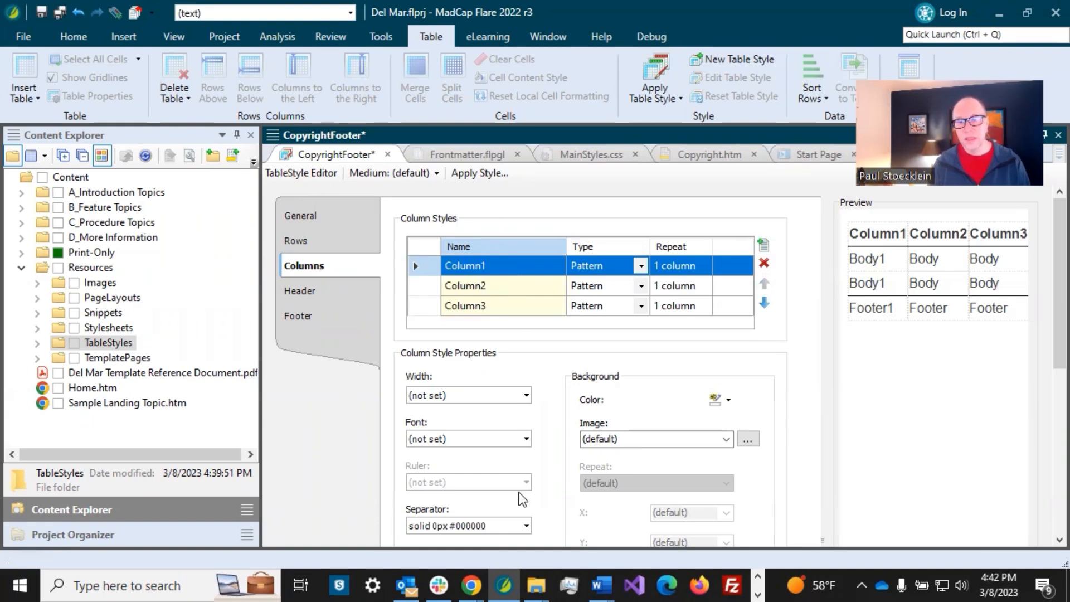
left_click(527, 526)
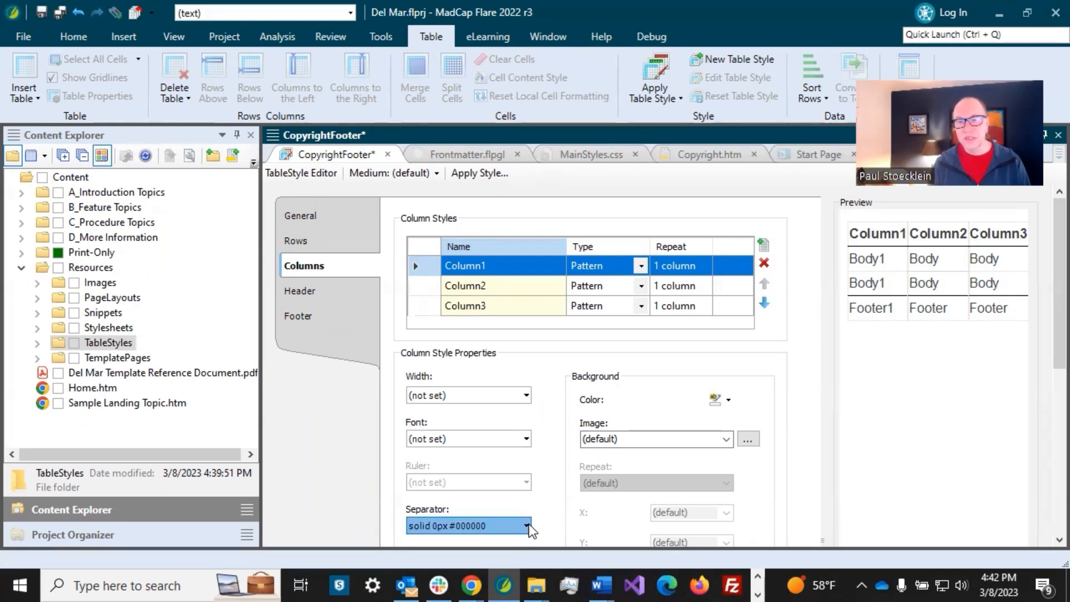
left_click(464, 543)
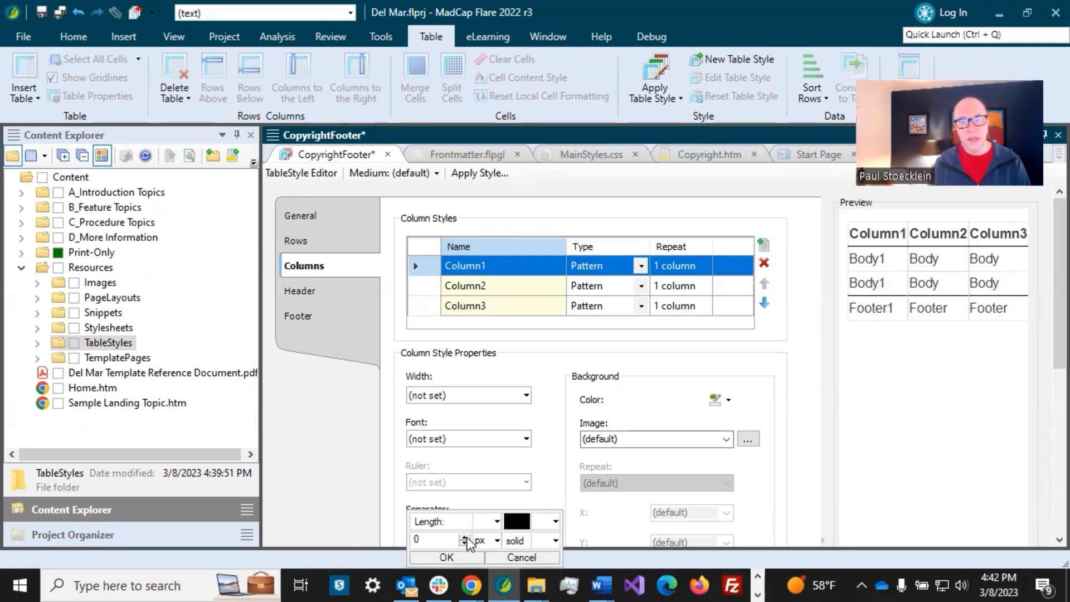
left_click(555, 521)
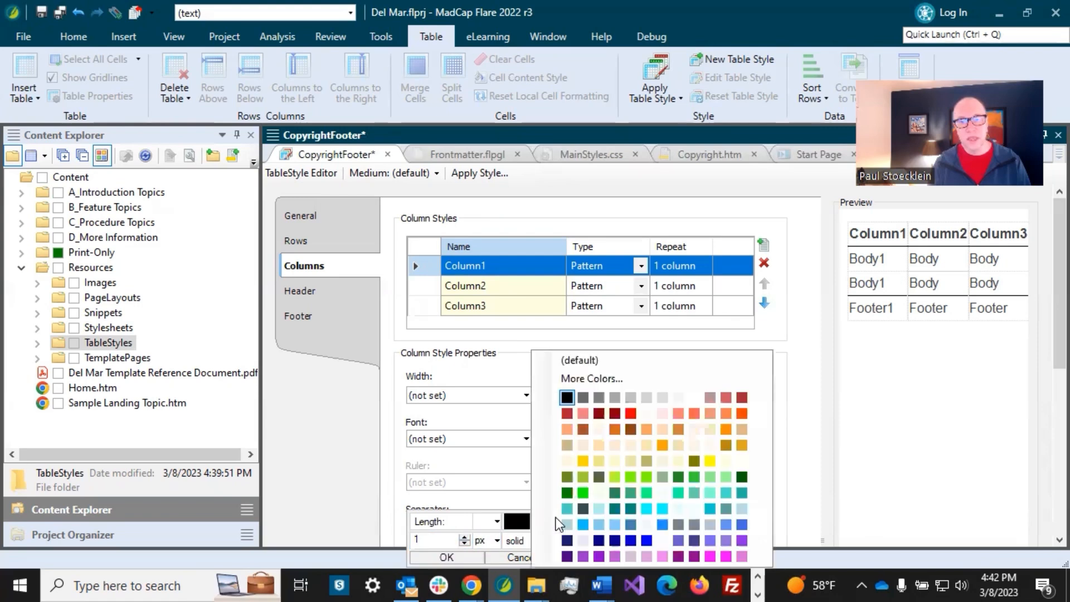
left_click(693, 396)
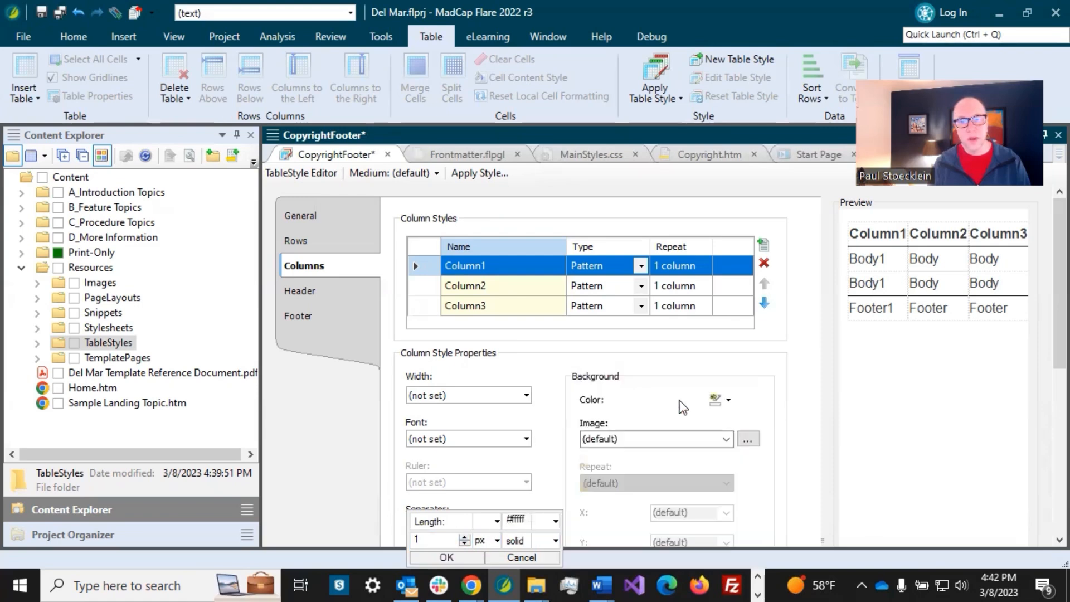
left_click(454, 554)
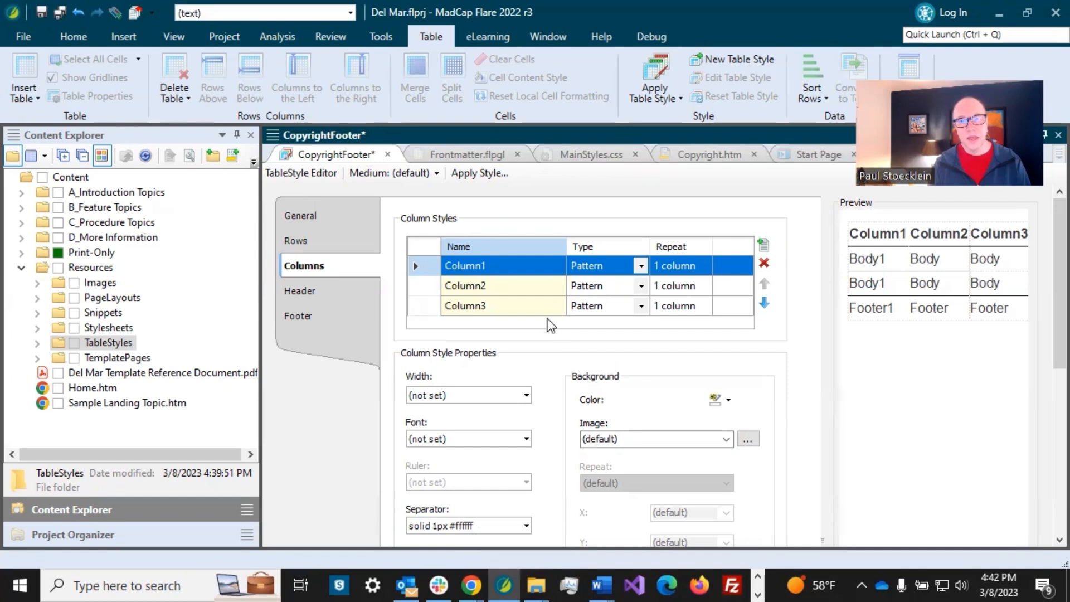
Set the Column2 separator of the CopyrightFooter table style to a solid 1px white (#ffffff) line
left_click(526, 287)
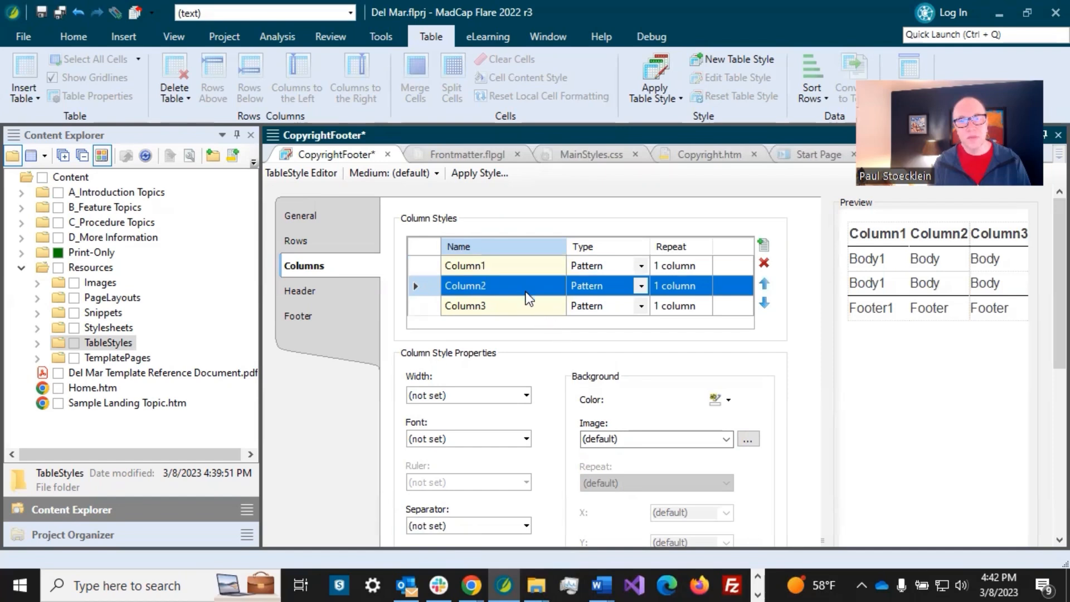
left_click(528, 526)
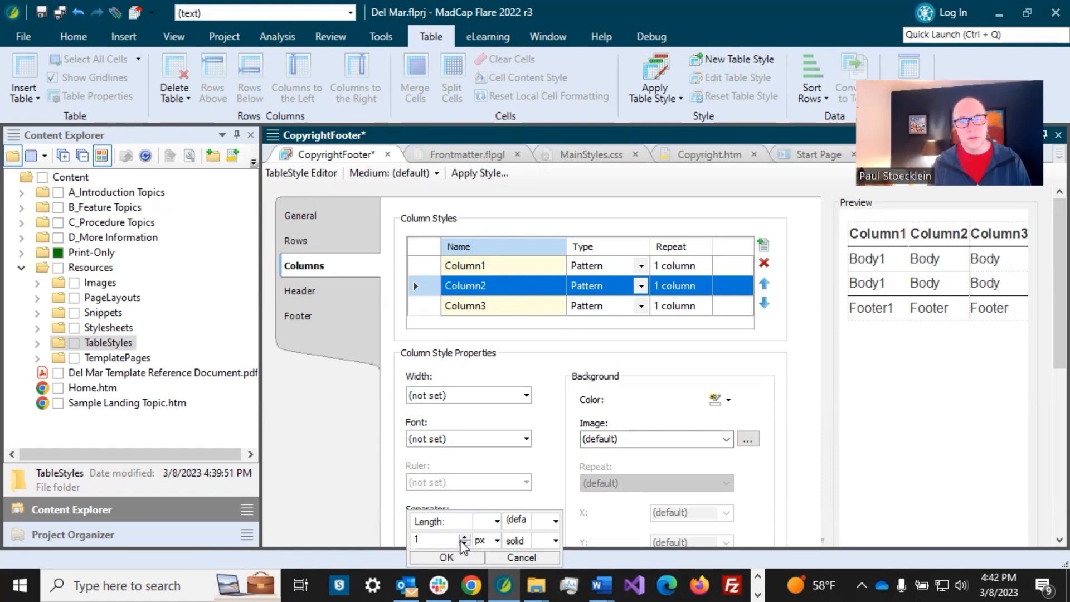
left_click(554, 521)
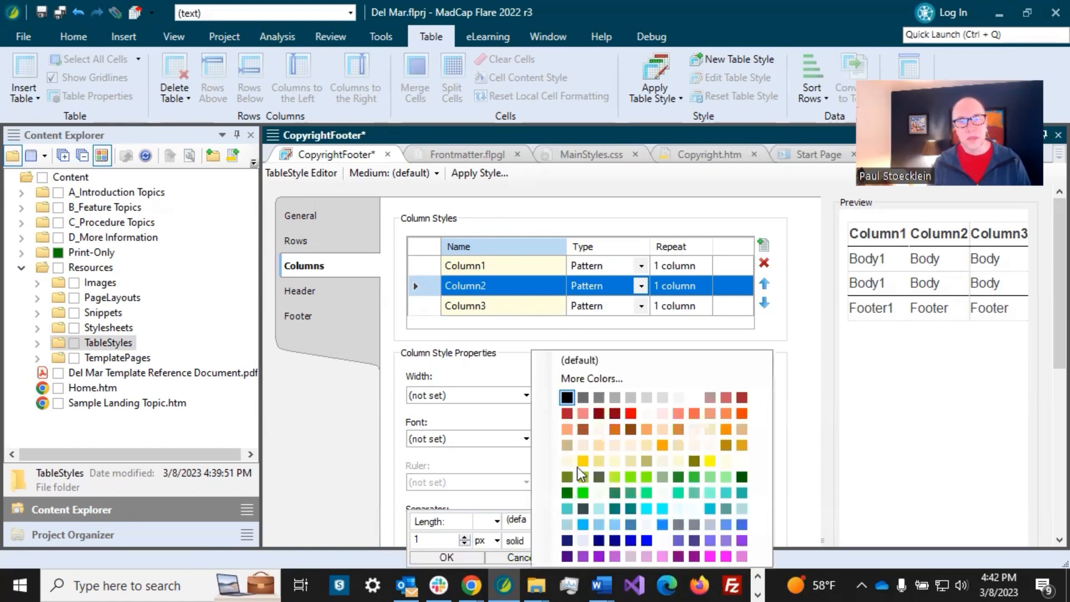
left_click(693, 398)
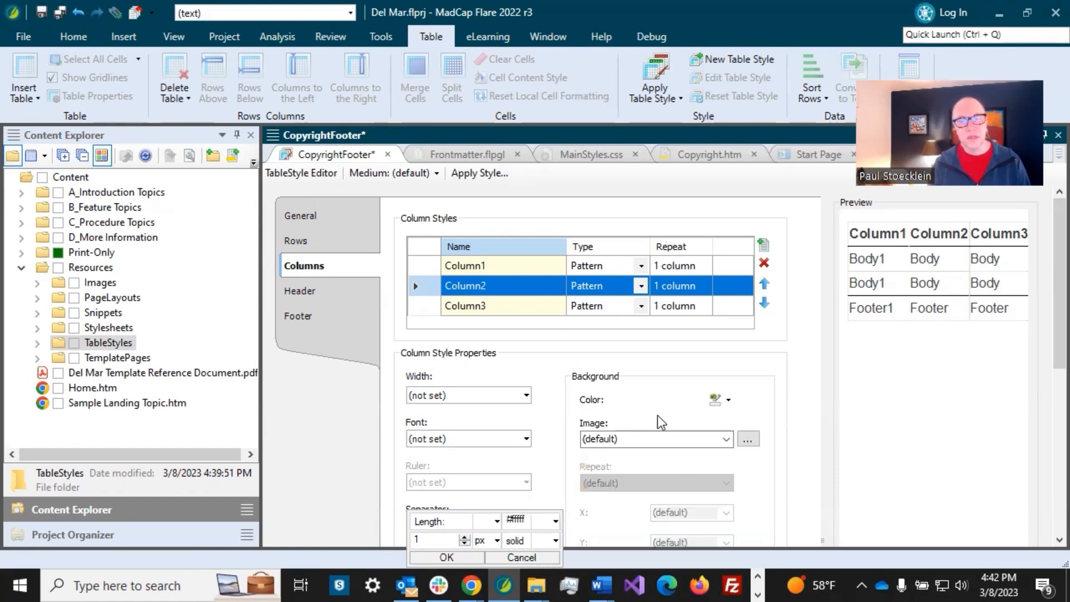
left_click(458, 557)
Set the Column3 separator to solid 0px and save the table style
left_click(490, 306)
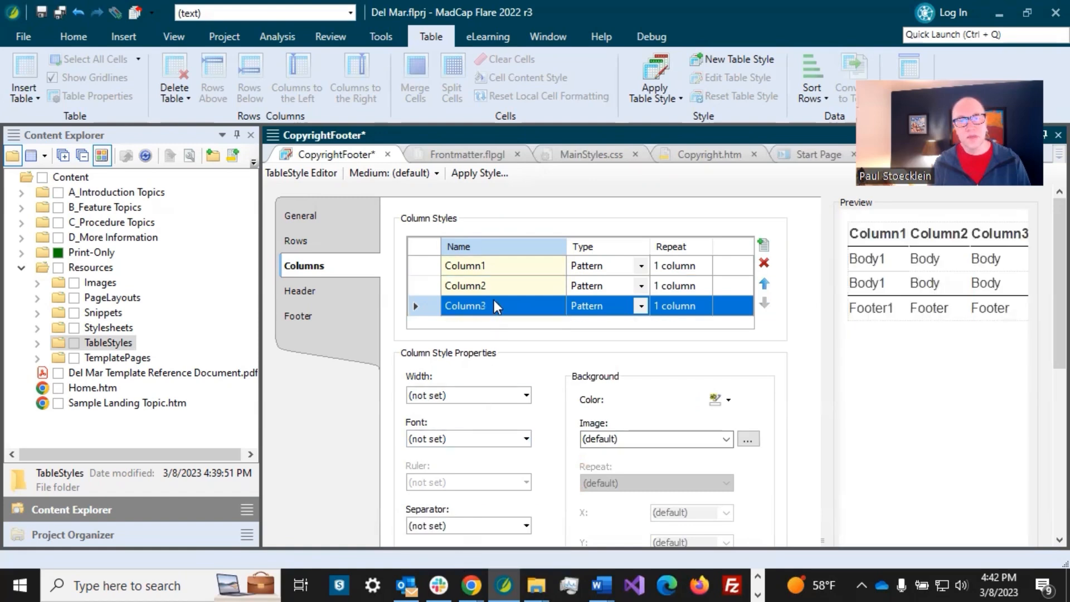
left_click(526, 526)
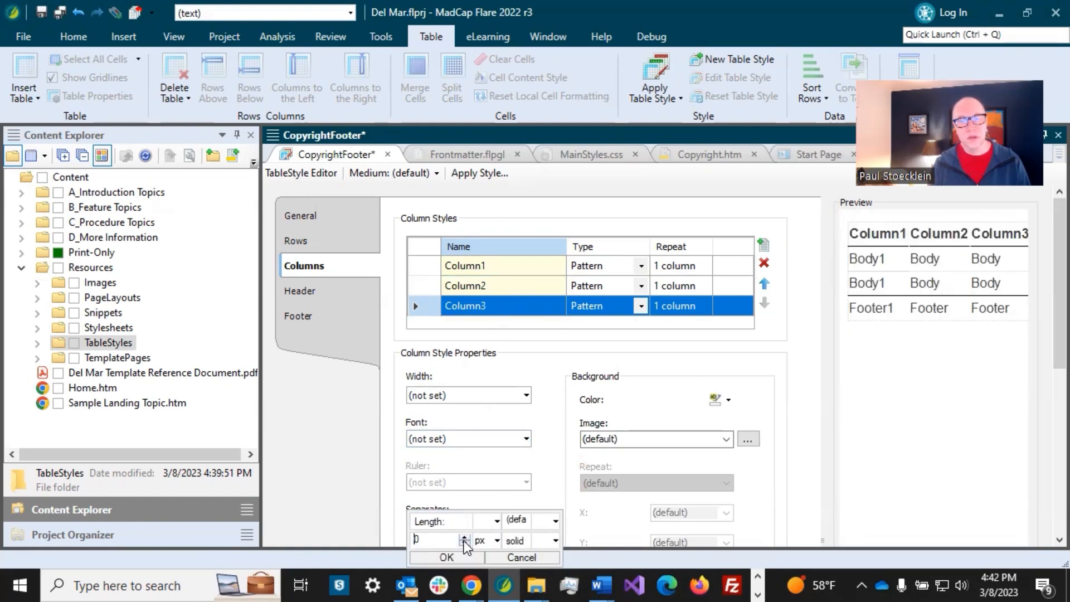
left_click(446, 557)
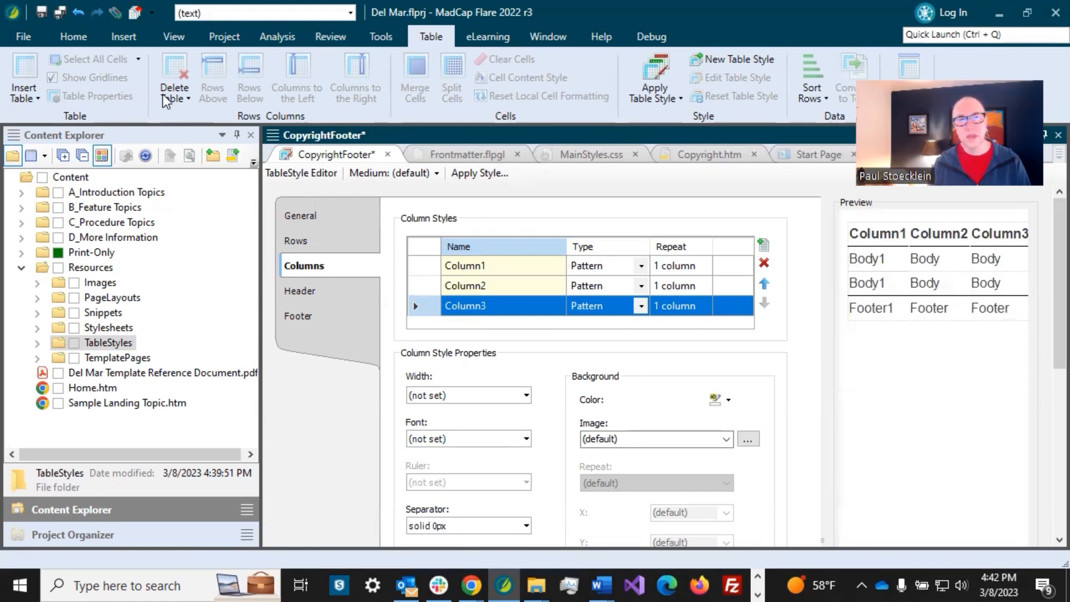
left_click(60, 12)
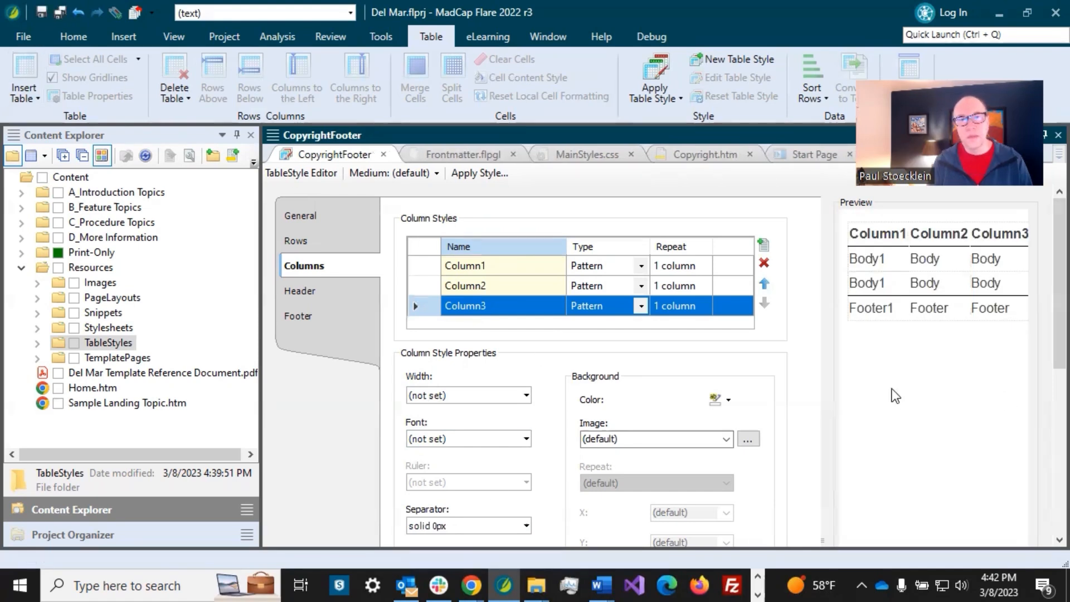
Apply the CopyrightFooter table style to the contact table in the Frontmatter layout's footer frame, save, and close the frame contents
left_click(479, 159)
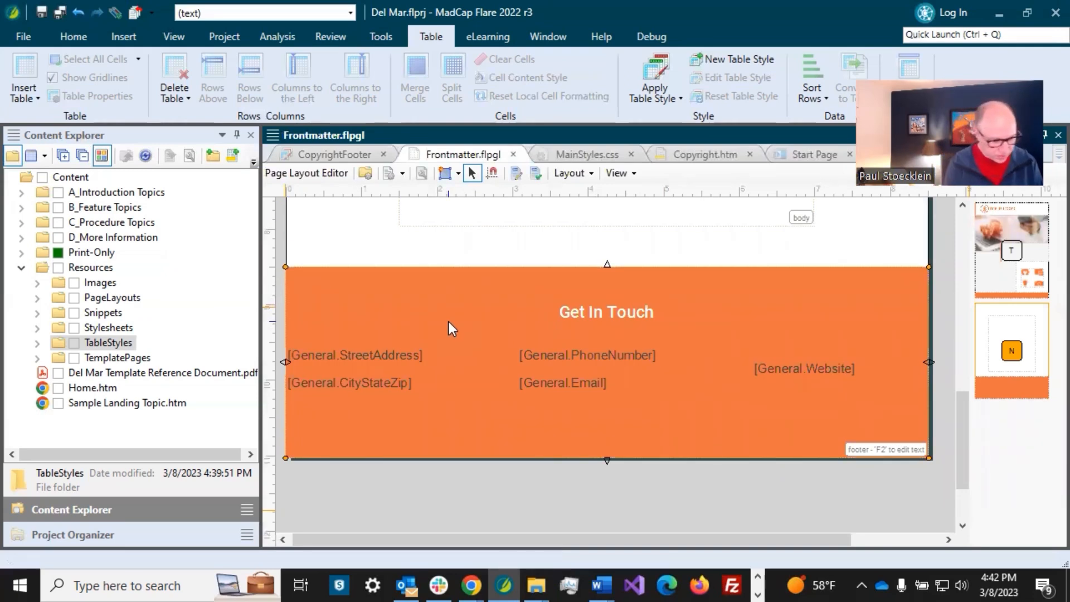
key("F2")
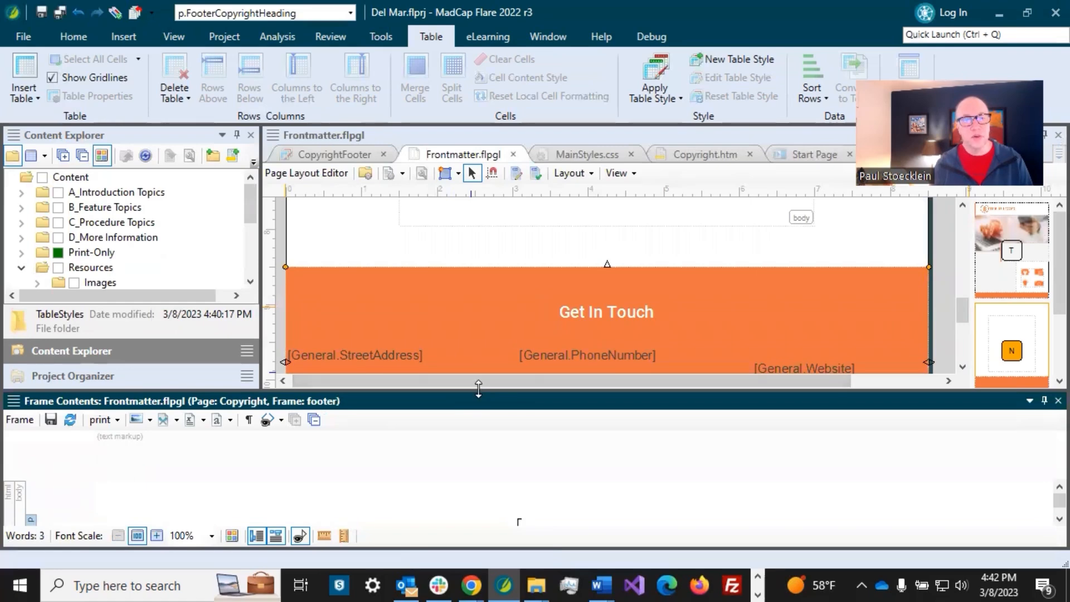
left_click_drag(478, 388, 477, 269)
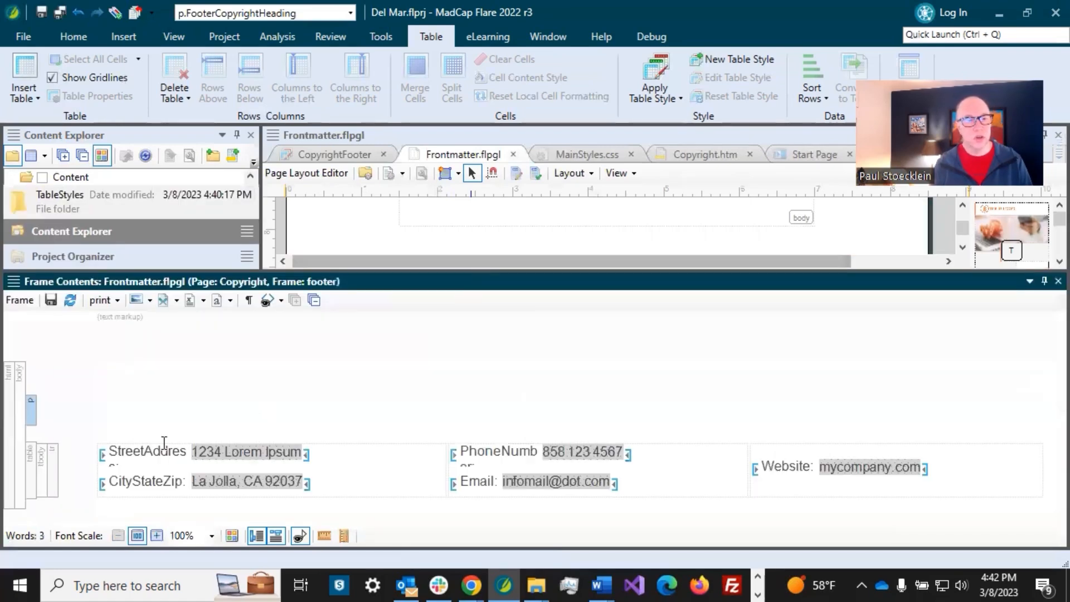
right_click(30, 458)
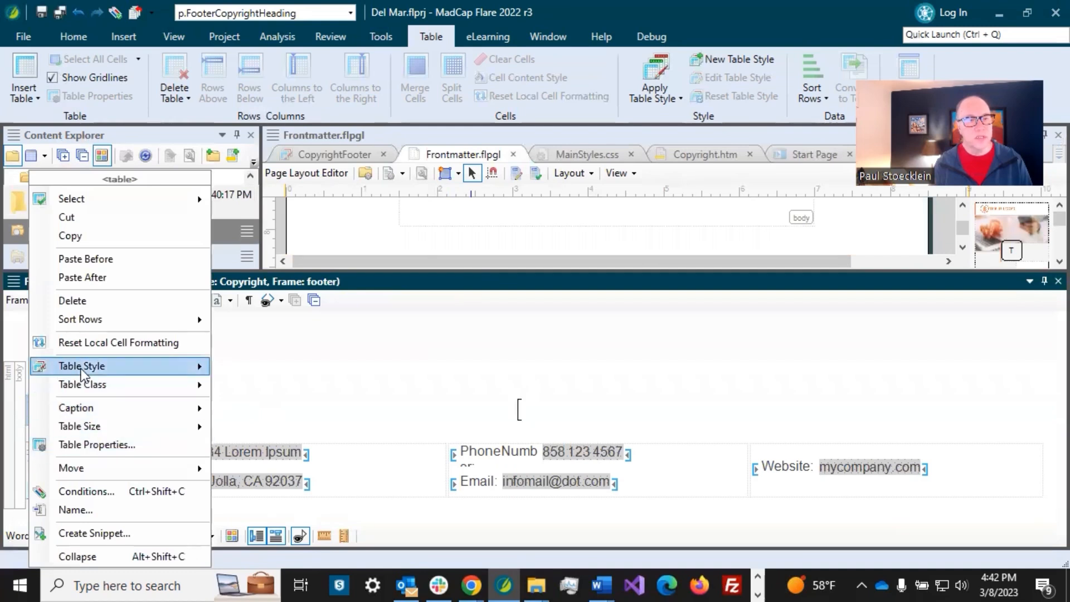
mouse_move(147, 376)
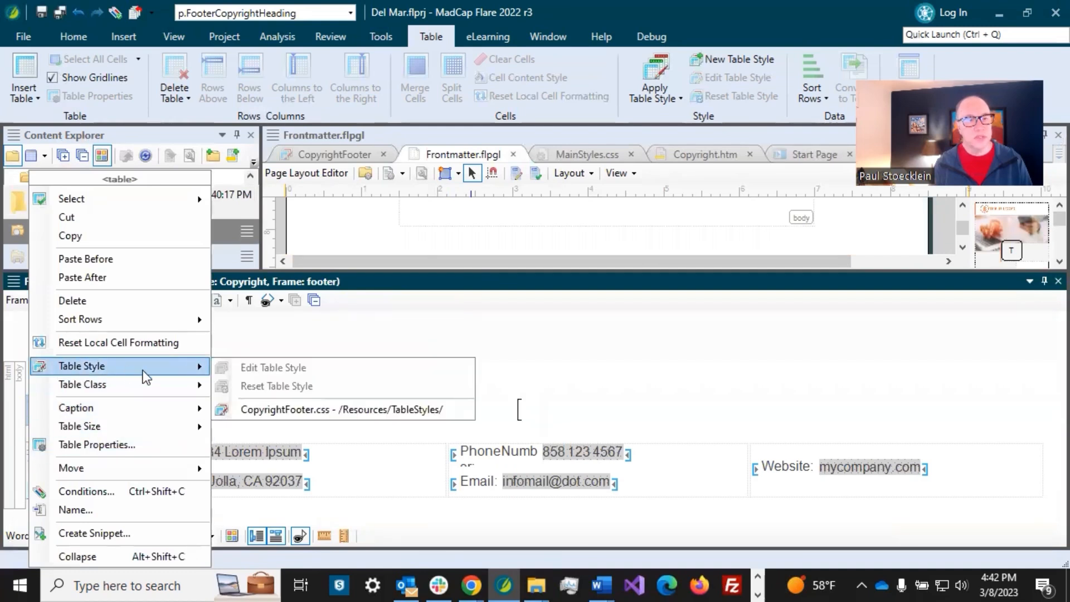
left_click(291, 411)
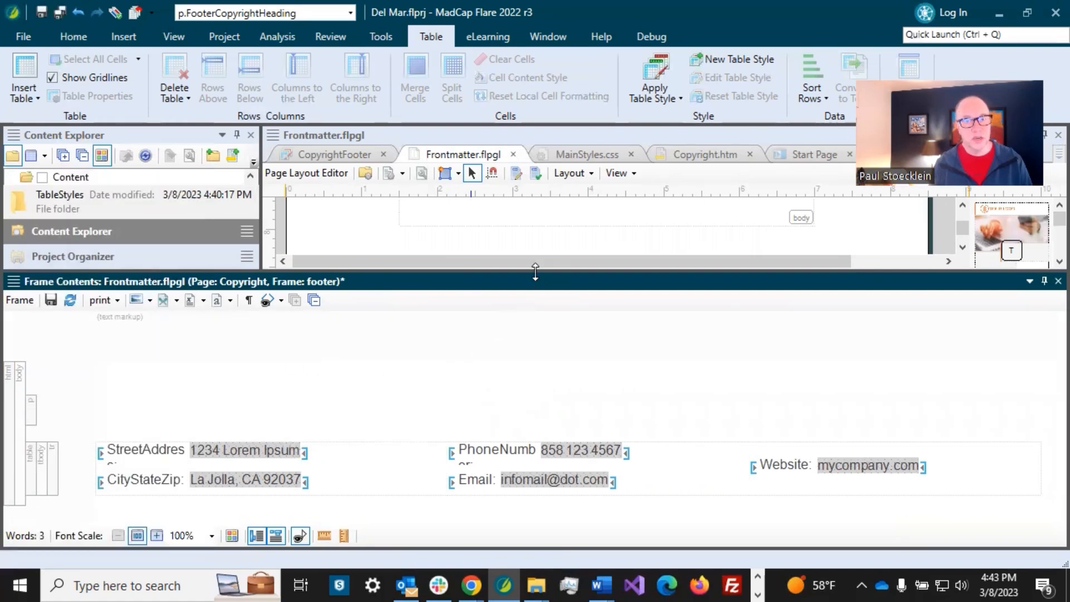
left_click_drag(535, 271, 561, 397)
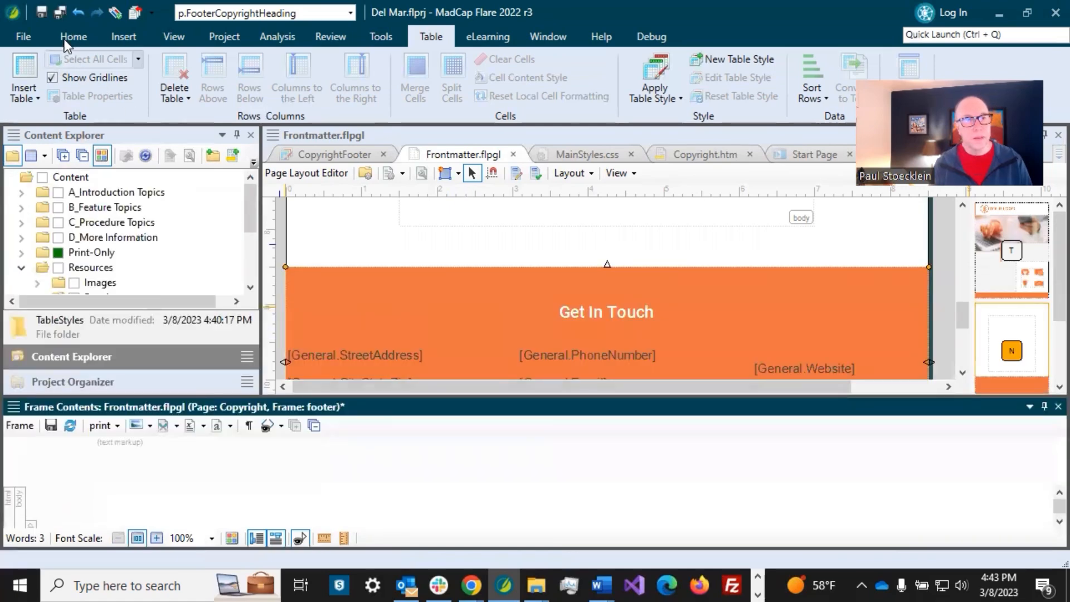
left_click(59, 14)
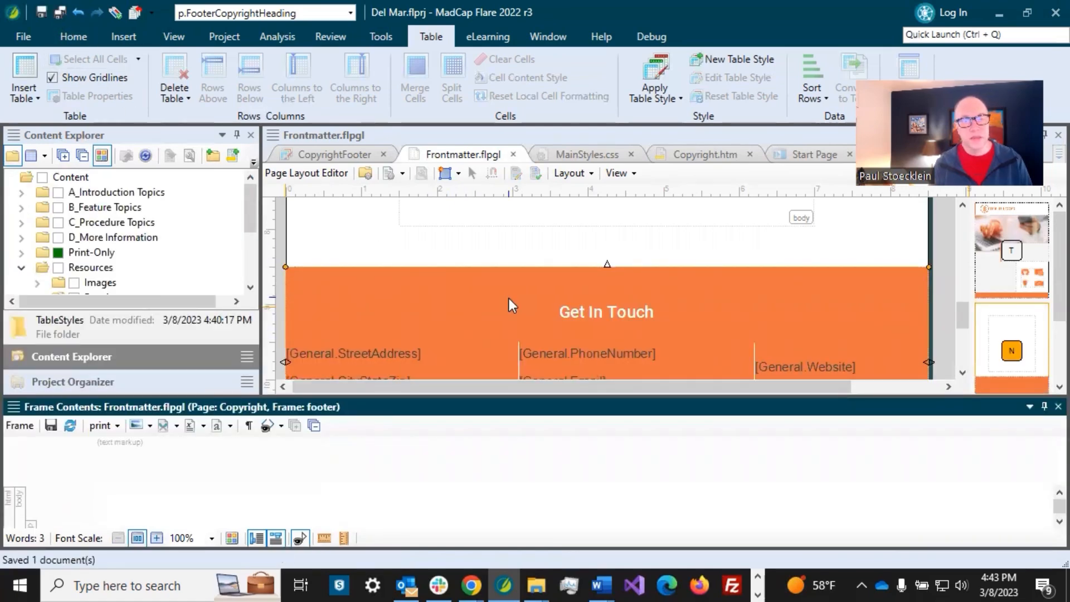
scroll(510, 299, "down", 3)
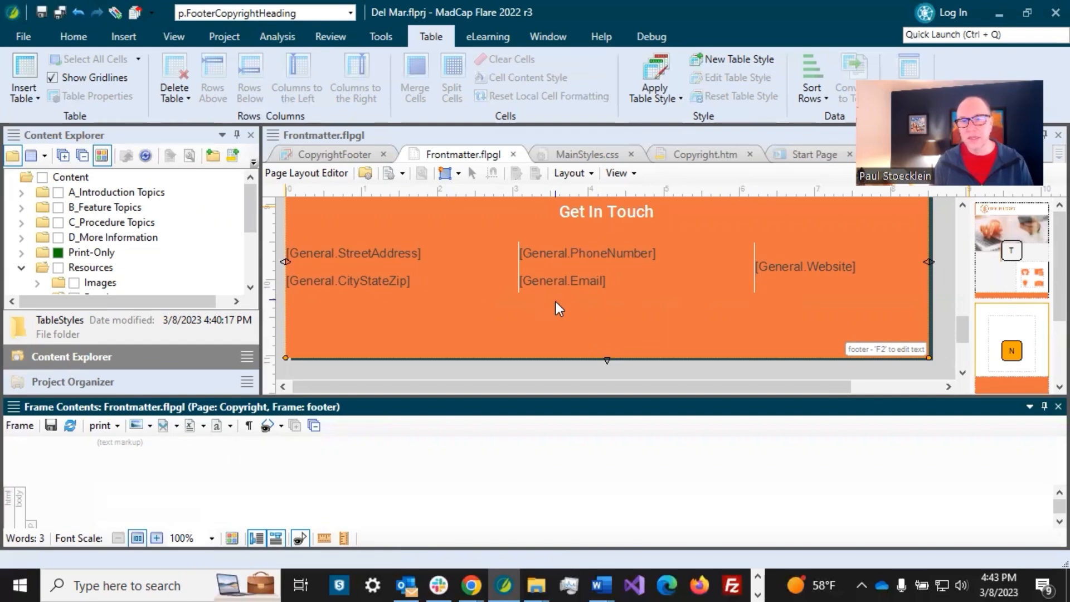
left_click(1058, 406)
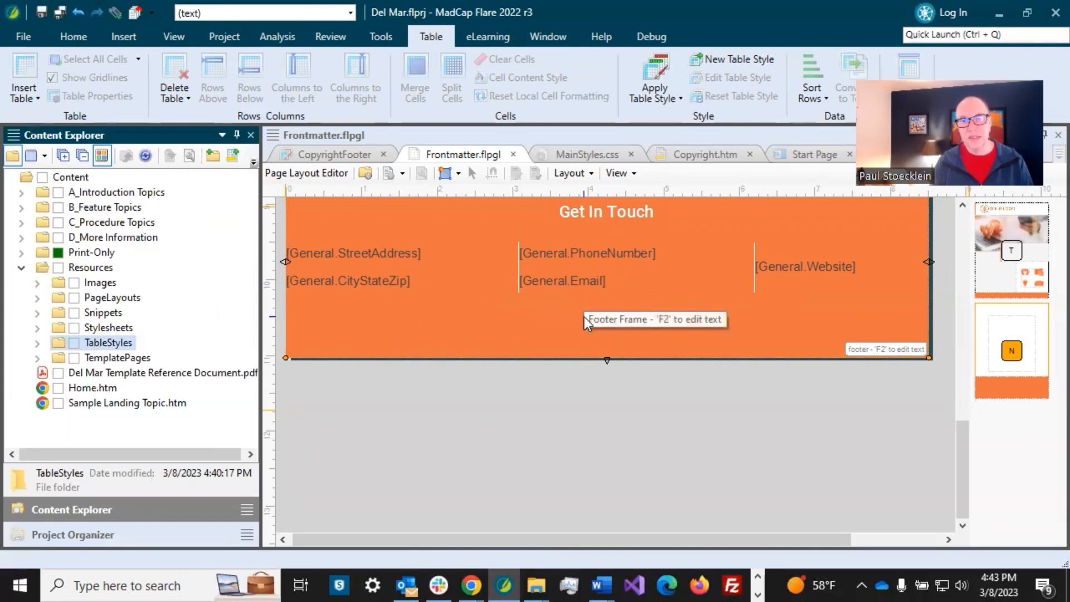
Review the print-medium margins and text alignment of the FooterCopyrightLeftColumn, FooterCopyrightCenterColumn and FooterCopyrightRightColumn styles in MainStyles.css
left_click(579, 156)
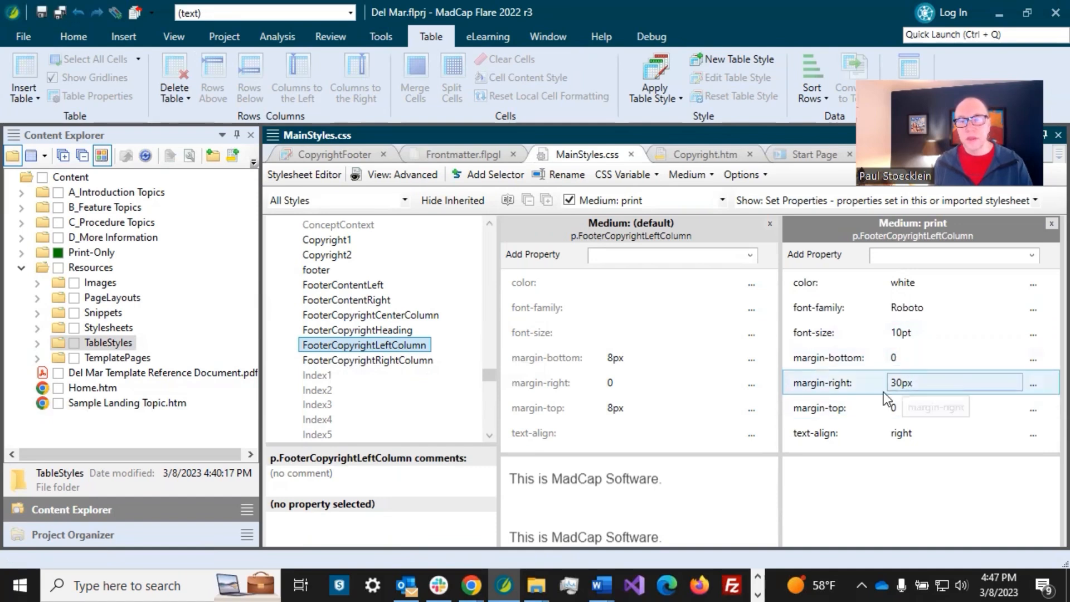
left_click(911, 382)
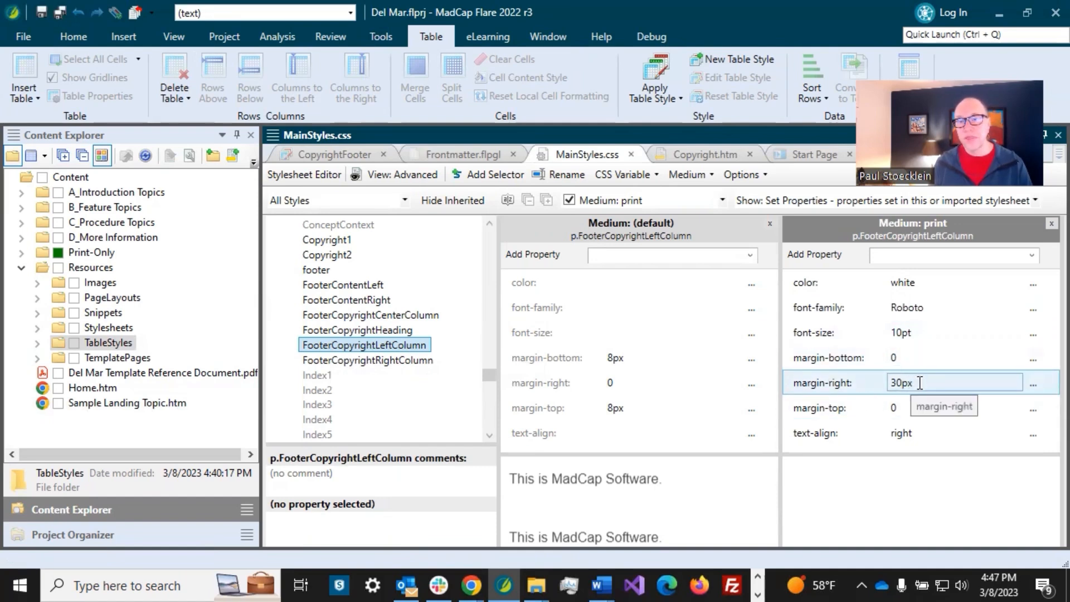
left_click(920, 528)
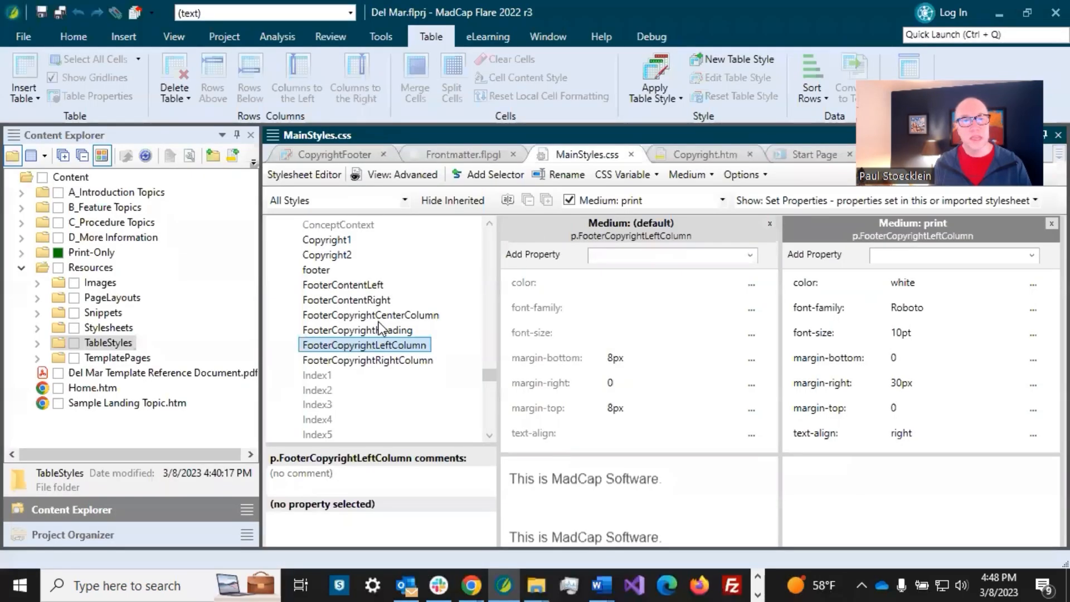
left_click(379, 315)
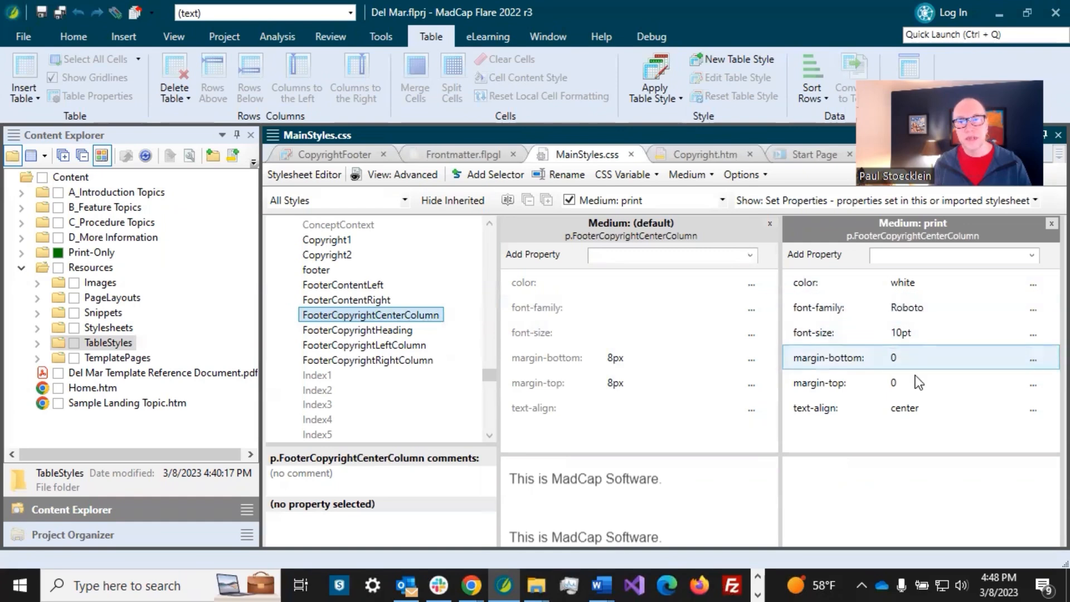
left_click(929, 412)
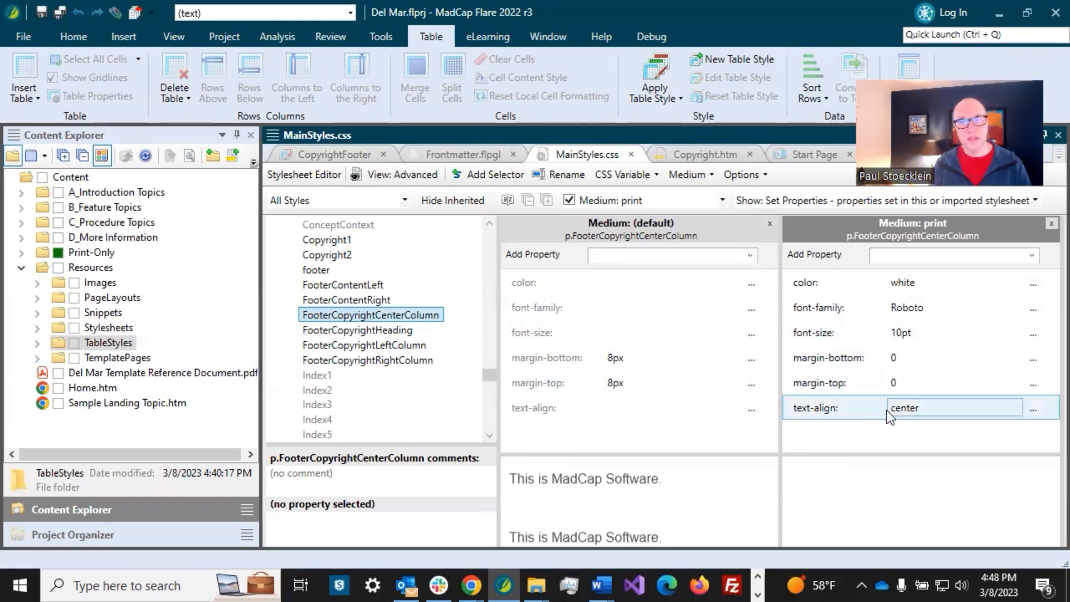
left_click(386, 362)
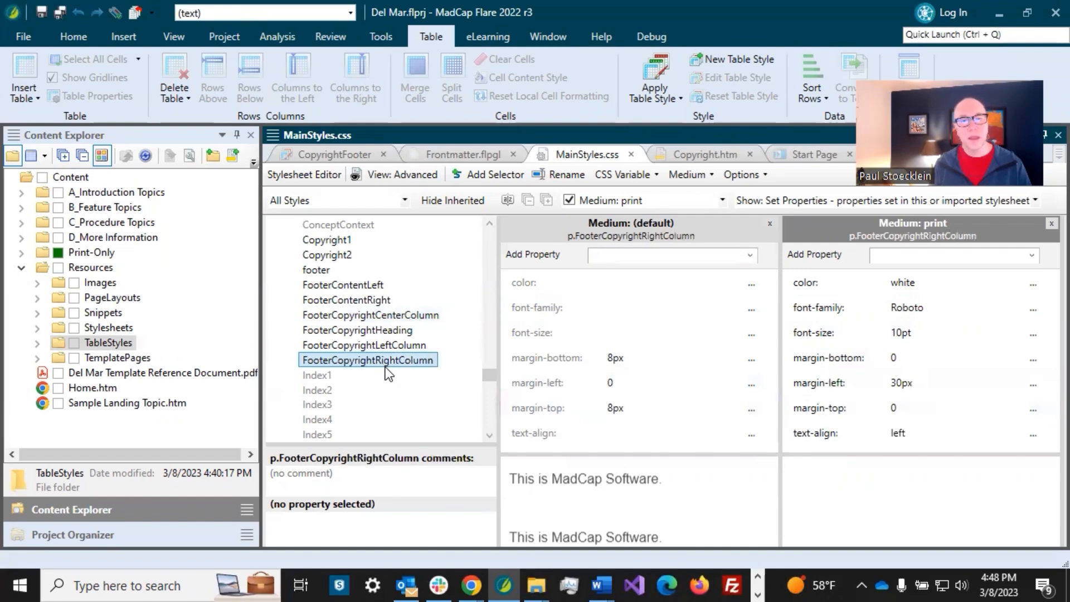
left_click(909, 293)
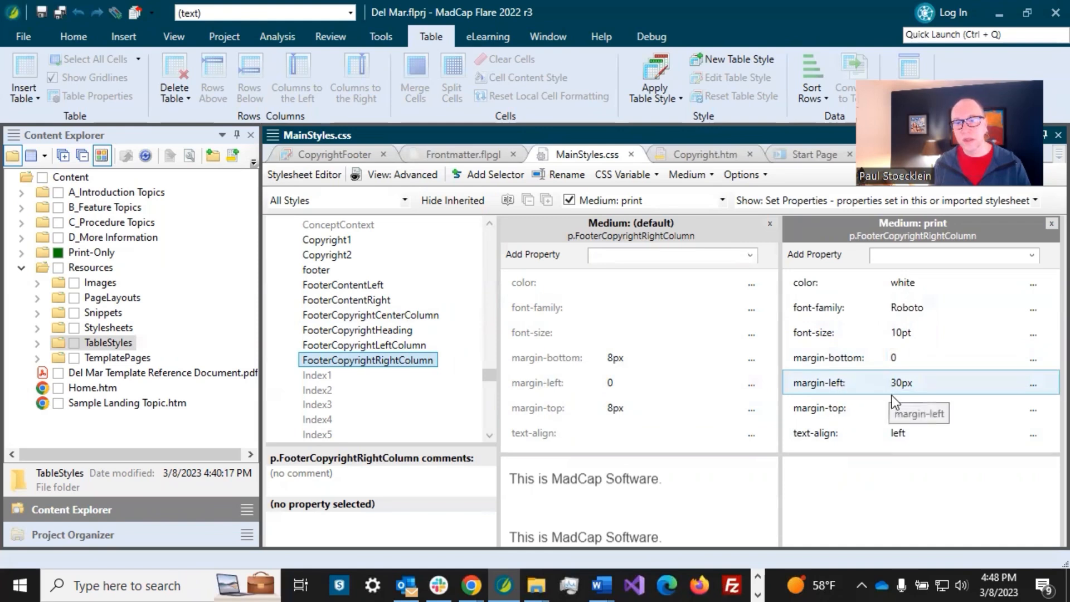
left_click(909, 441)
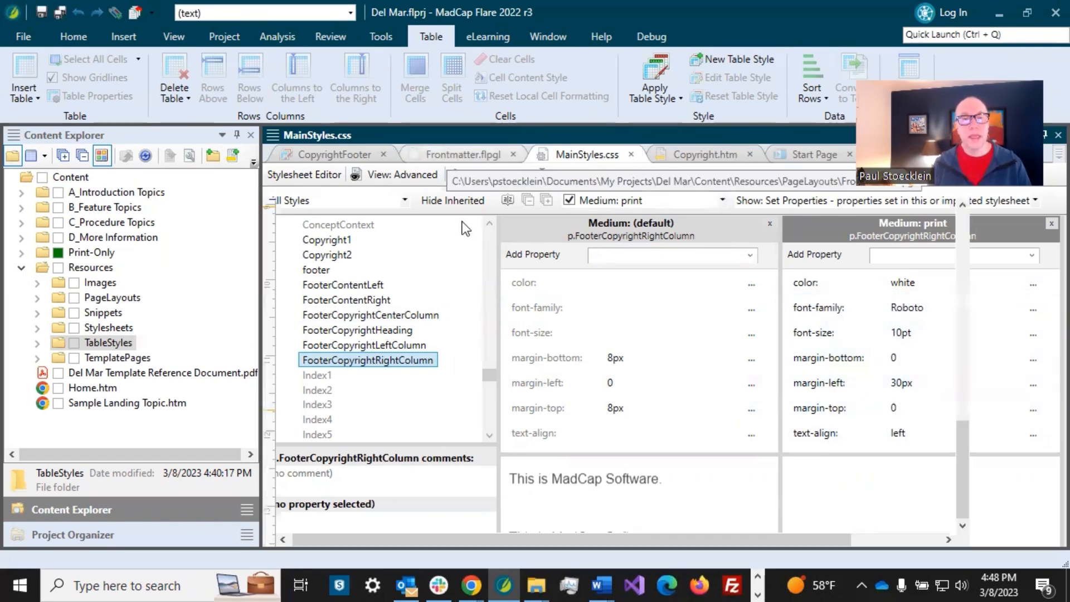
Reopen the Frontmatter footer frame's contents and apply the p.FooterCopyrightLeftColumn style to both address paragraphs in the table's first column
left_click(450, 155)
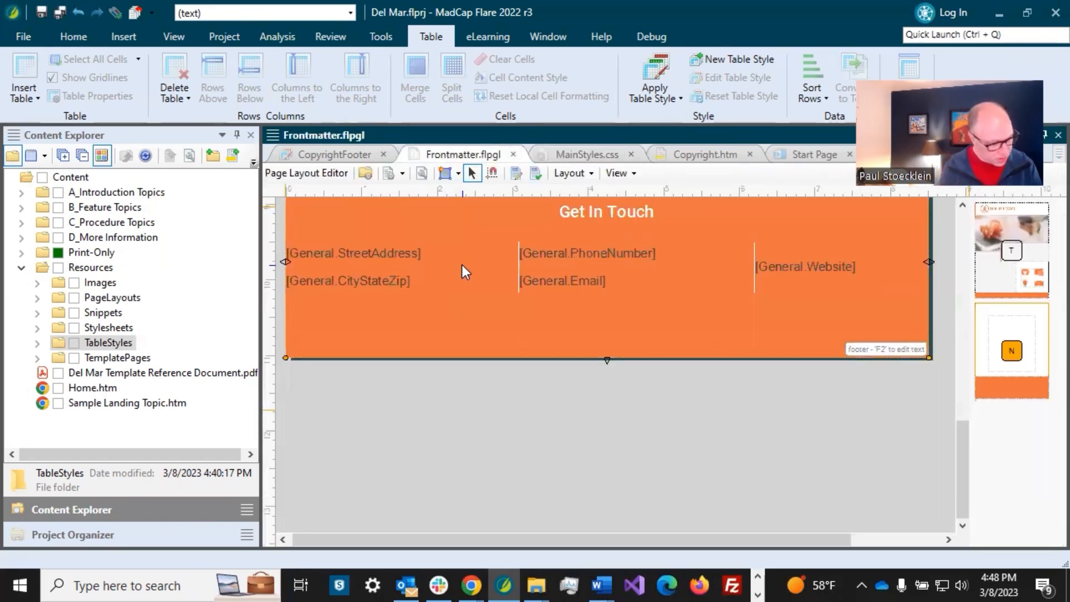
key("F2")
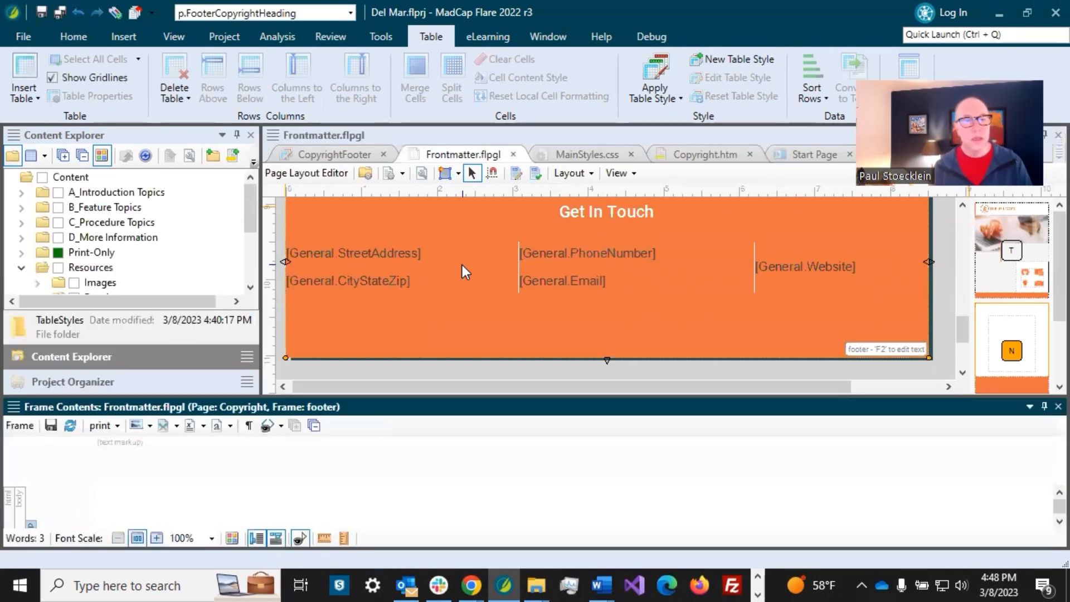
left_click_drag(520, 392, 524, 306)
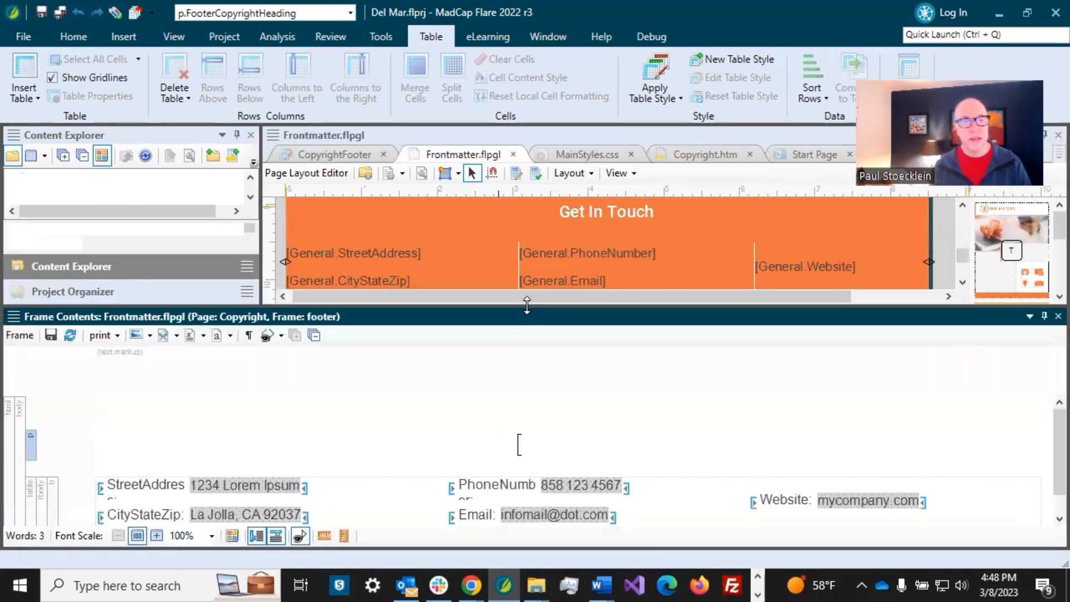
left_click(323, 503)
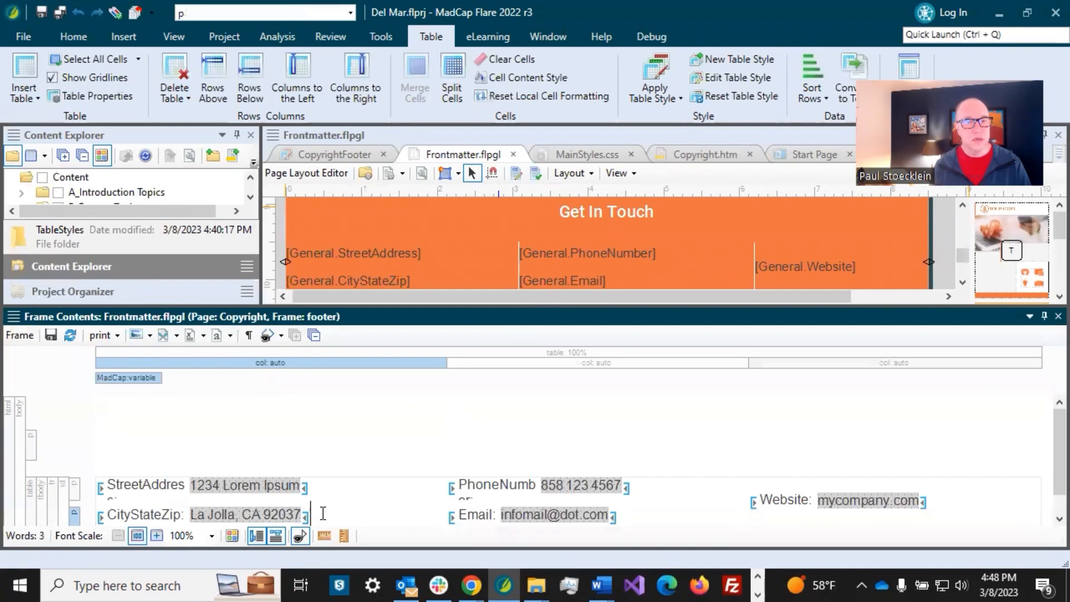
triple_click(321, 513)
left_click_drag(202, 482, 150, 483)
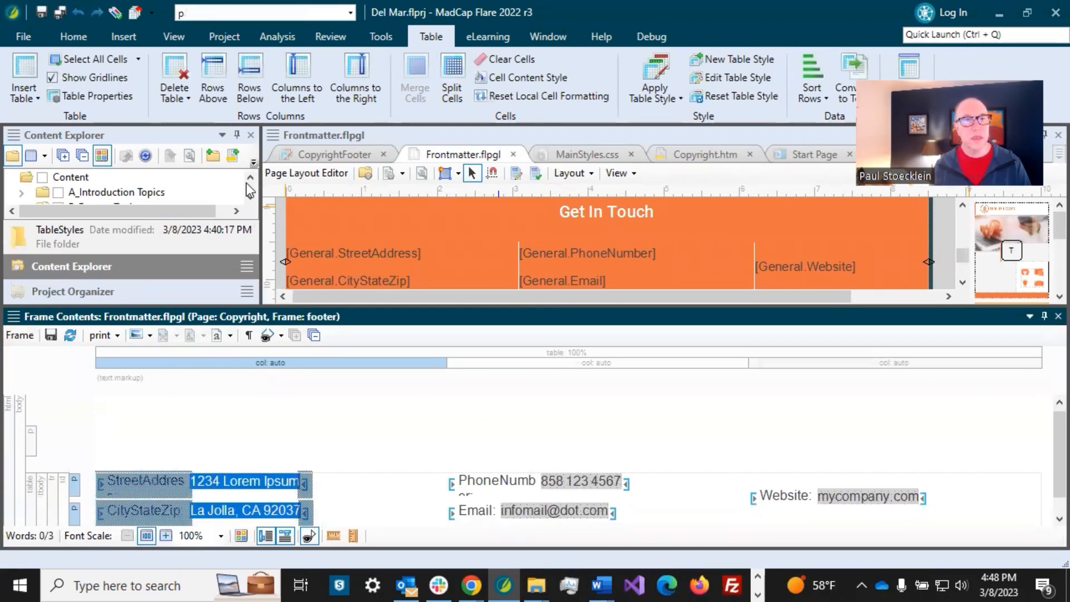
left_click(350, 12)
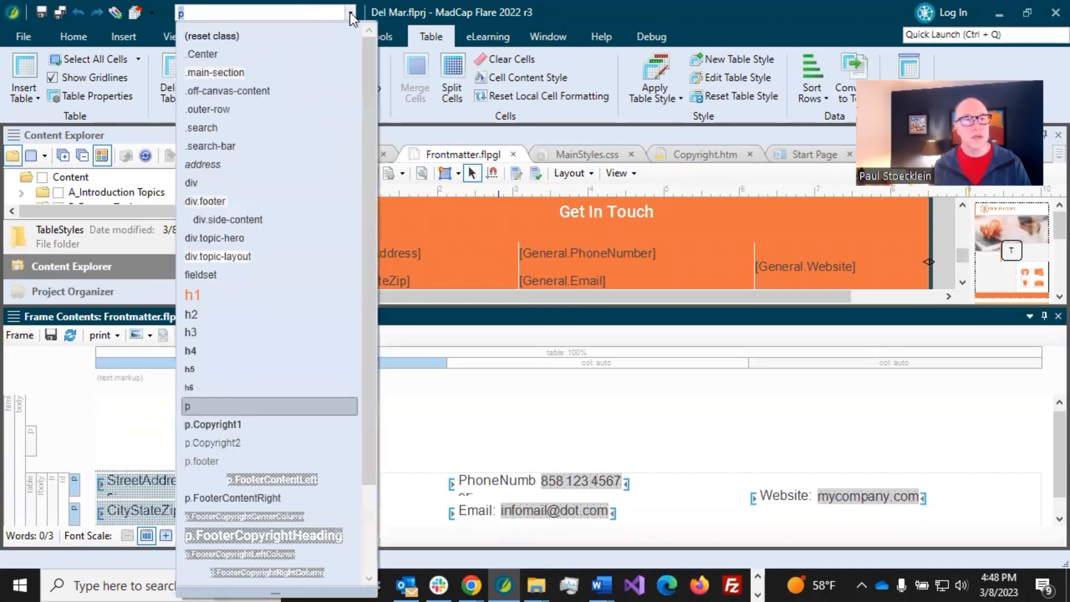
scroll(365, 260, "down", 2)
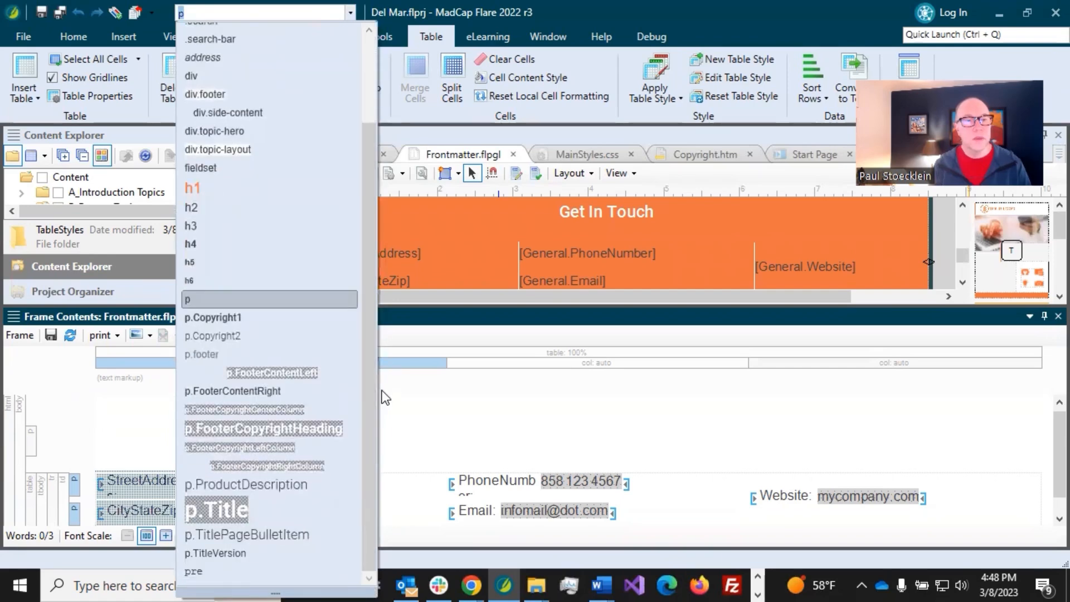
left_click(267, 447)
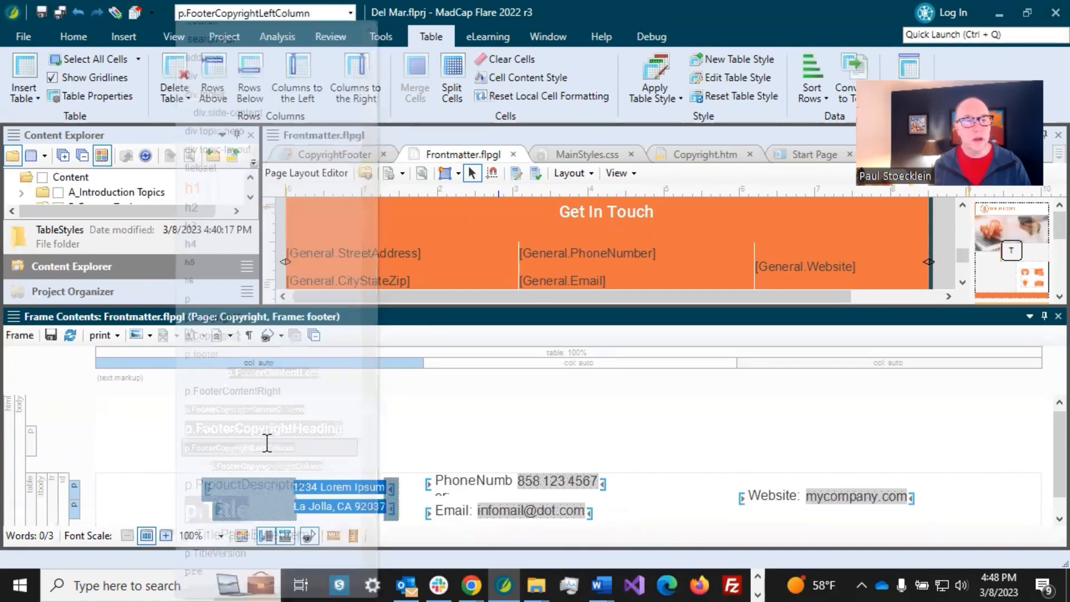
Apply the p.FooterCopyrightCenterColumn style to the phone number and email paragraphs in the footer table's second column
left_click(615, 505)
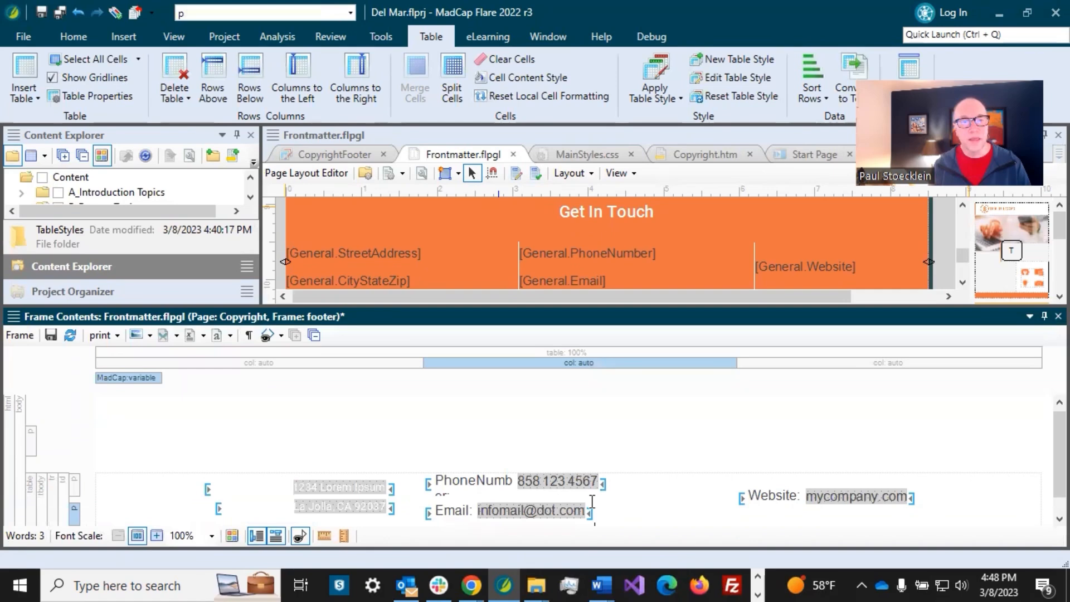
left_click_drag(615, 505, 418, 465)
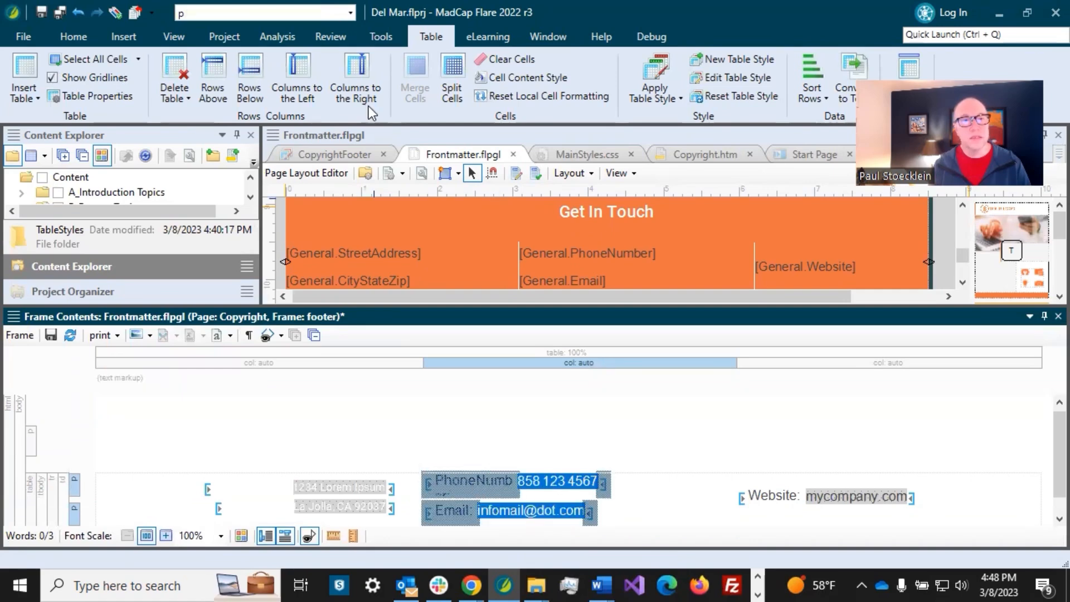
left_click(350, 12)
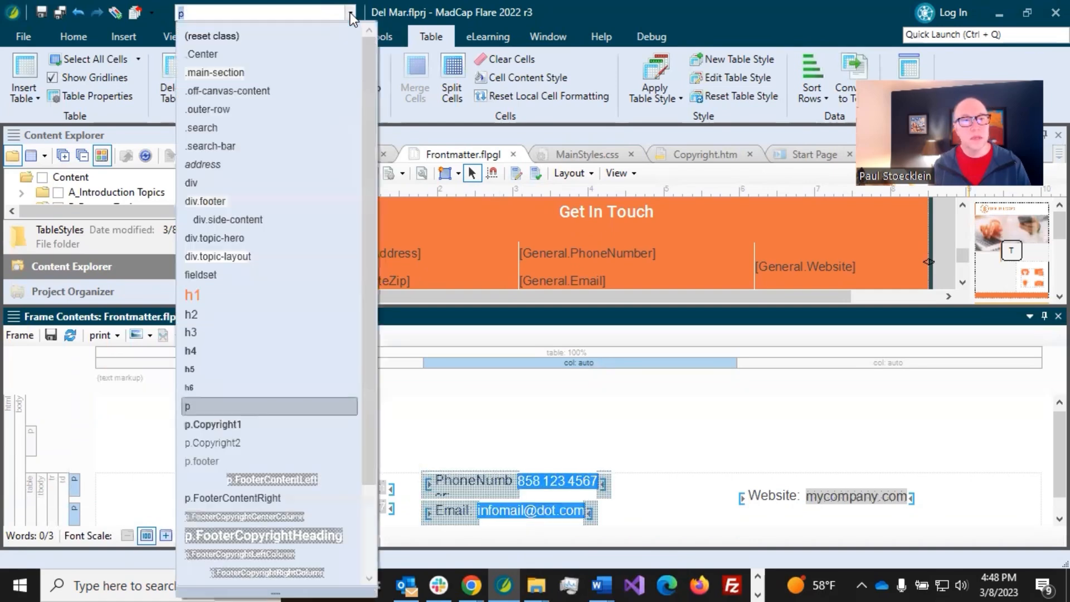
left_click(303, 516)
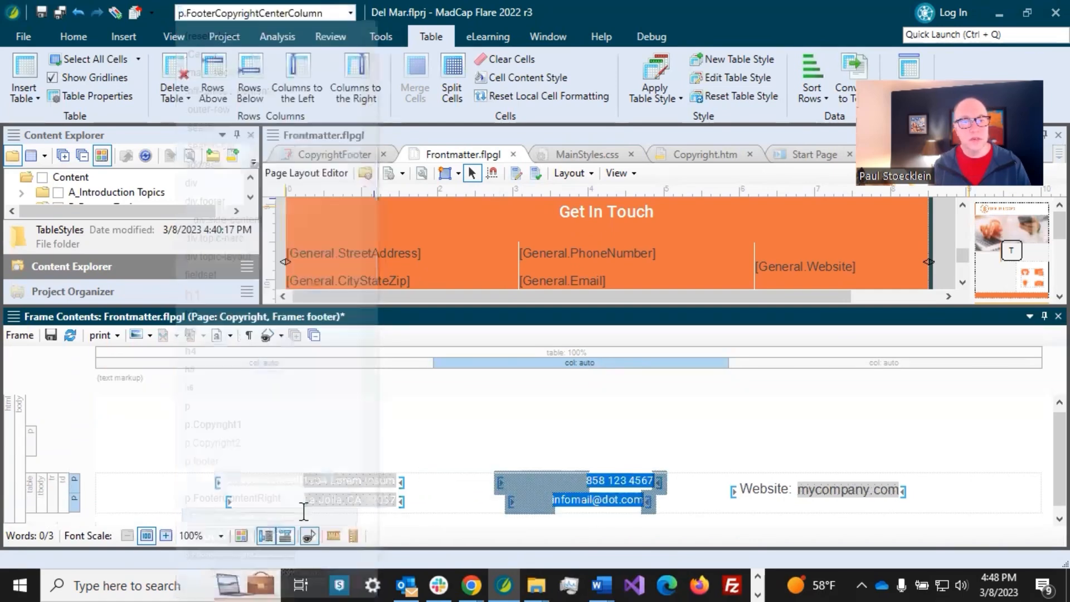
Apply the p.FooterCopyrightRightColumn style to the website paragraph in the footer table's third column and save the frame contents
left_click(922, 490)
left_click(351, 13)
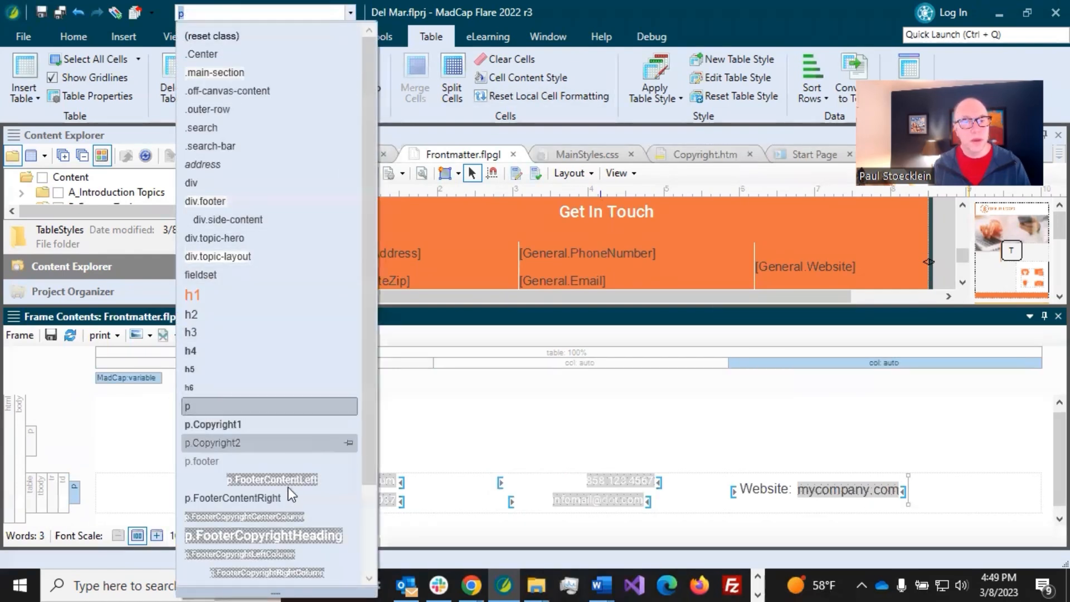
scroll(297, 531, "down", 1)
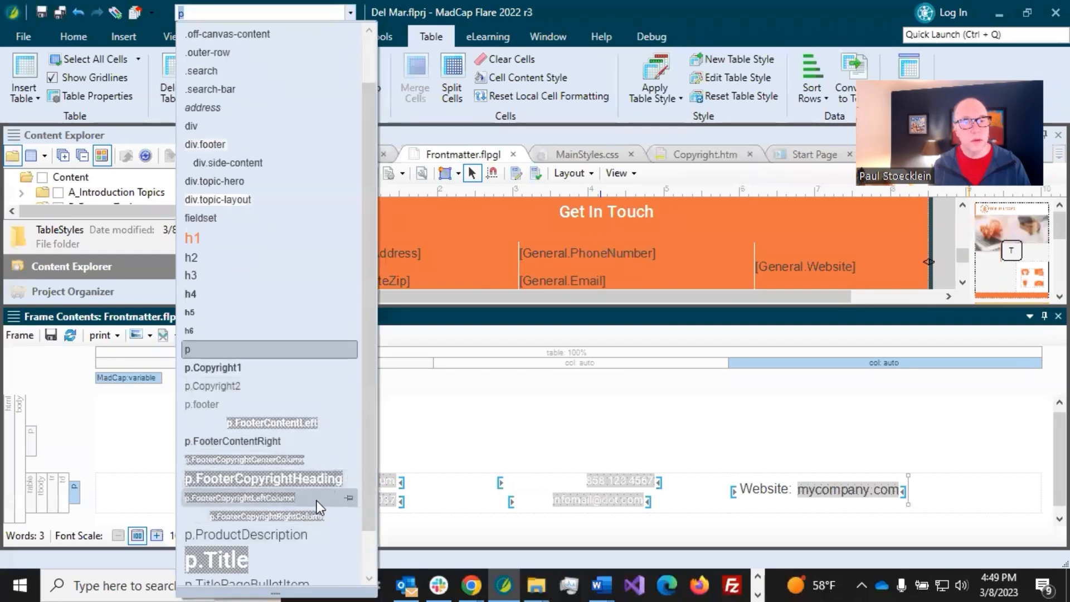
left_click(317, 511)
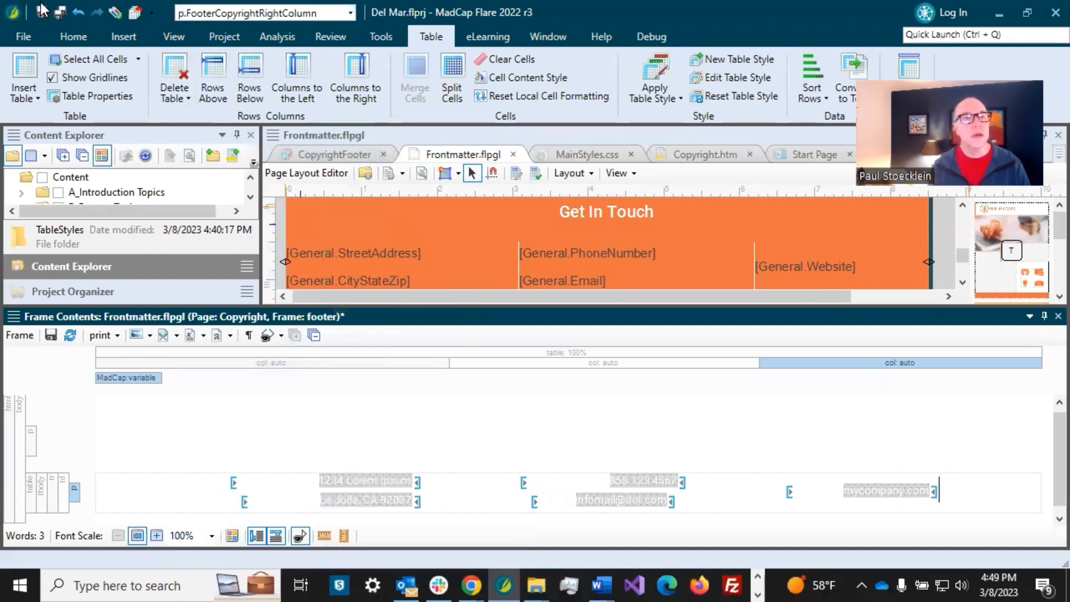
left_click(54, 13)
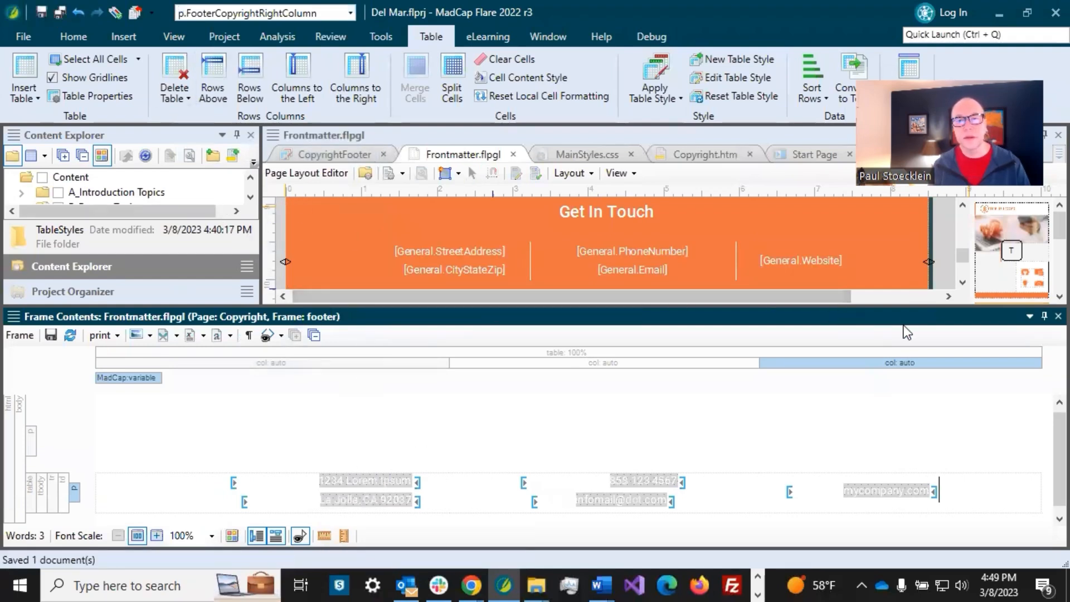
Enlarge the page layout view and examine the footer's heading and styled contact table
left_click_drag(976, 305, 976, 402)
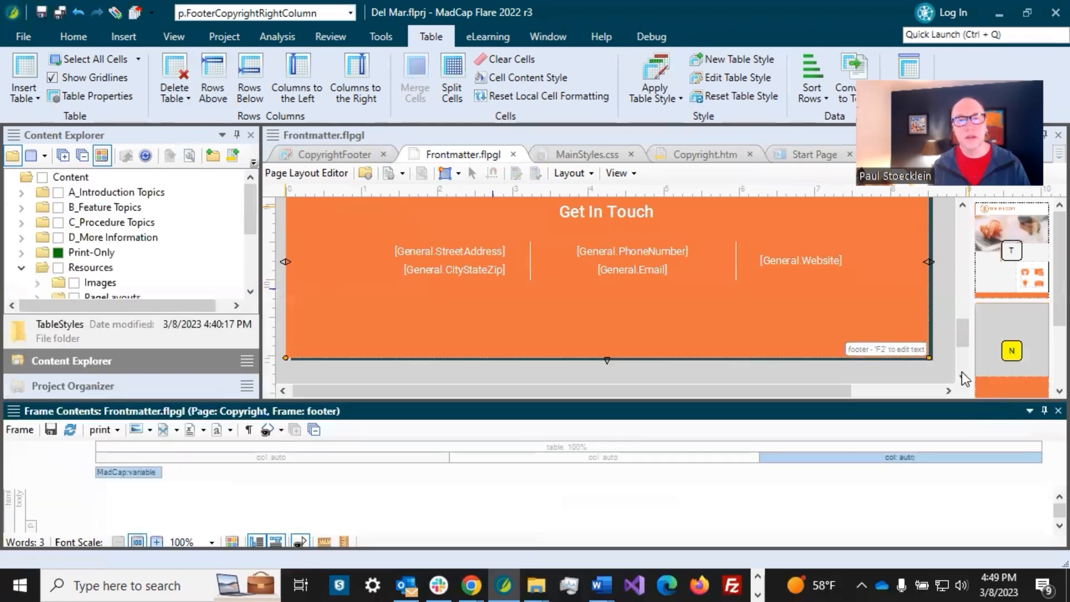
scroll(746, 286, "up", 3)
scroll(747, 283, "down", 3)
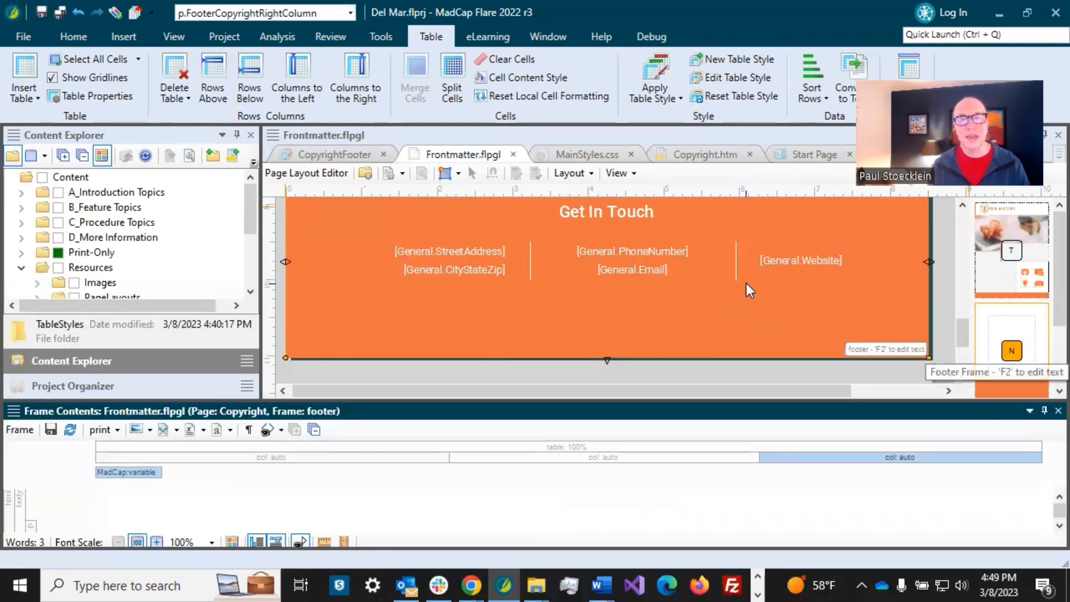
scroll(747, 283, "up", 3)
scroll(636, 322, "down", 3)
scroll(667, 299, "up", 3)
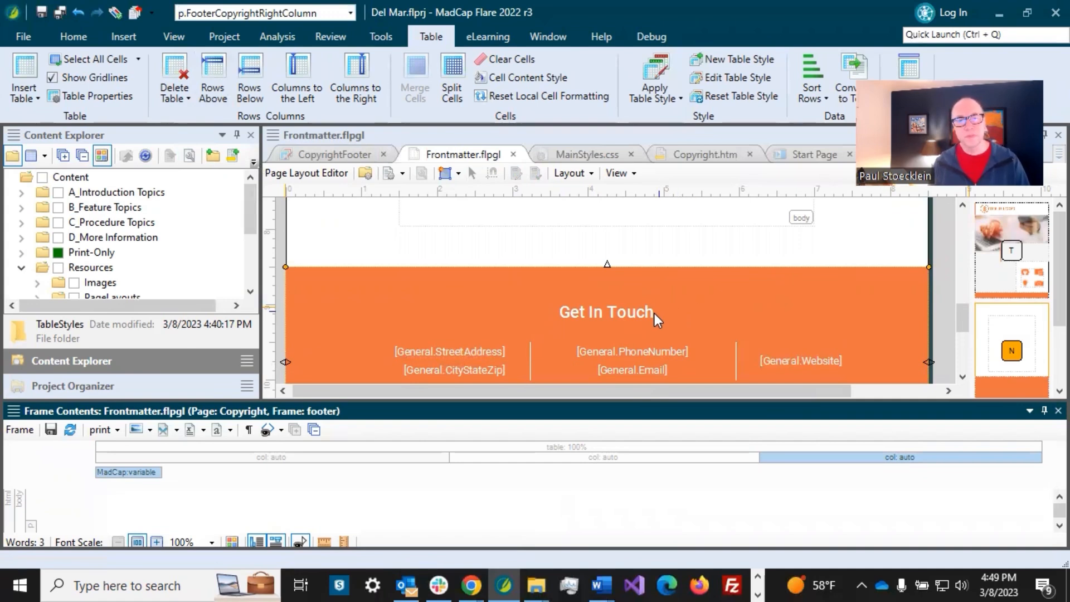
Insert an empty paragraph between the Get In Touch heading and the contact table in the footer frame
left_click(633, 316)
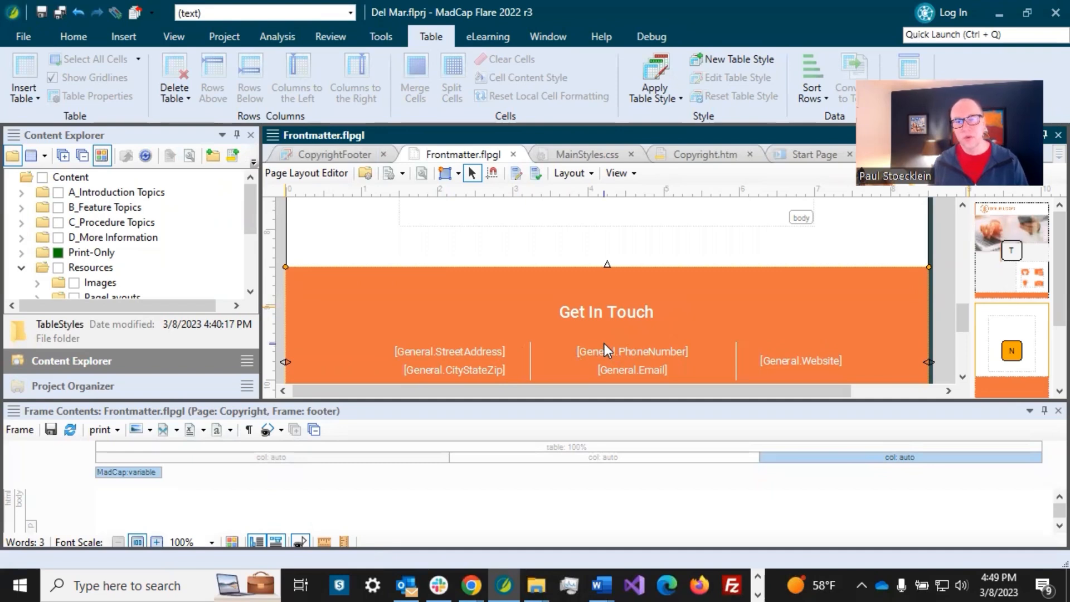
left_click(349, 497)
key("ctrl+a")
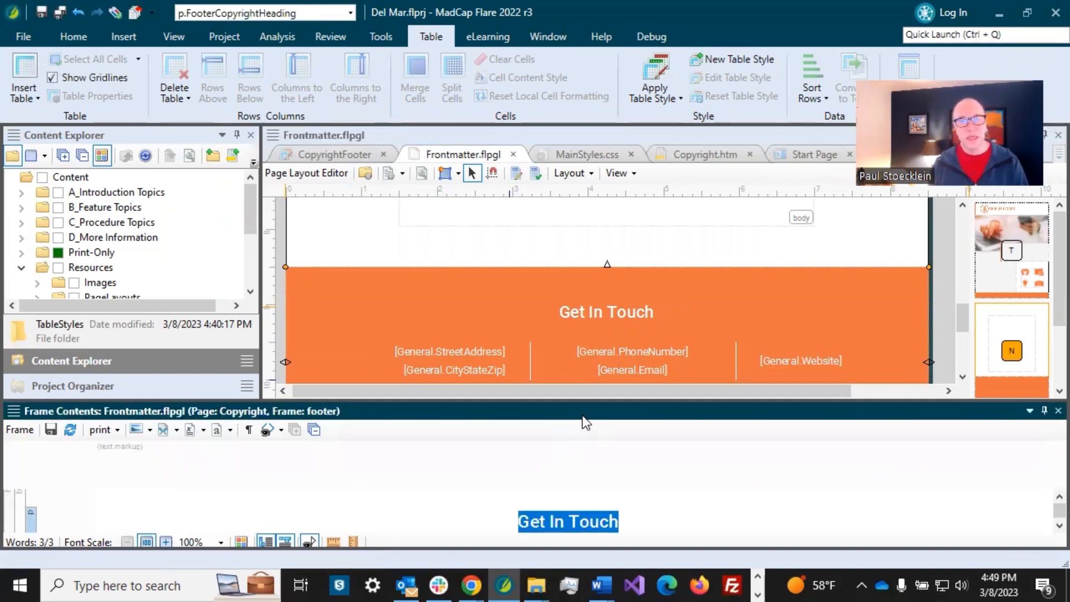
left_click_drag(583, 399, 567, 352)
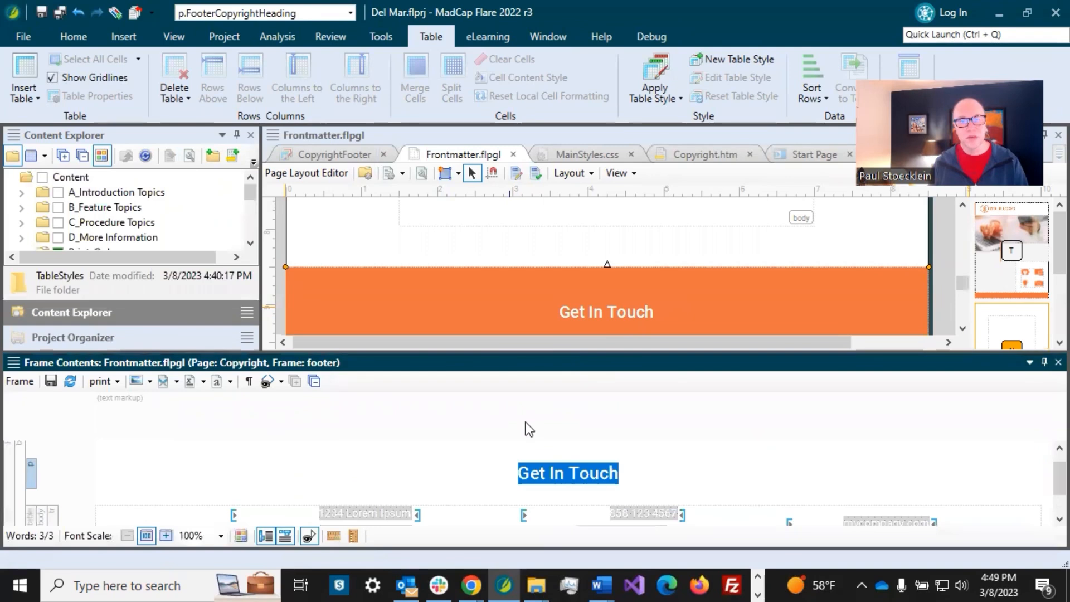
left_click(530, 470)
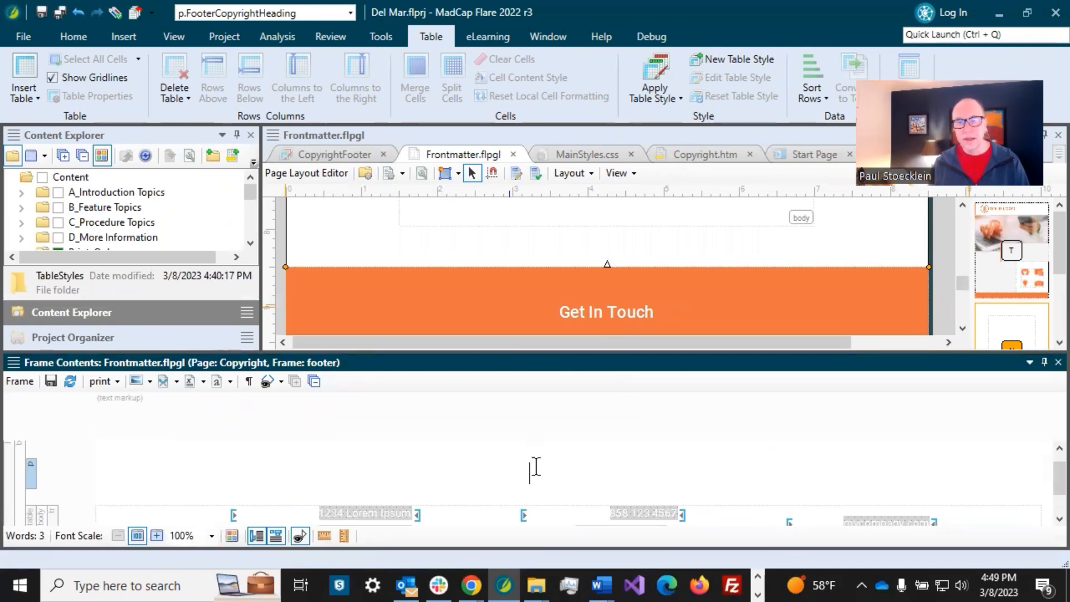
scroll(559, 463, "down", 1)
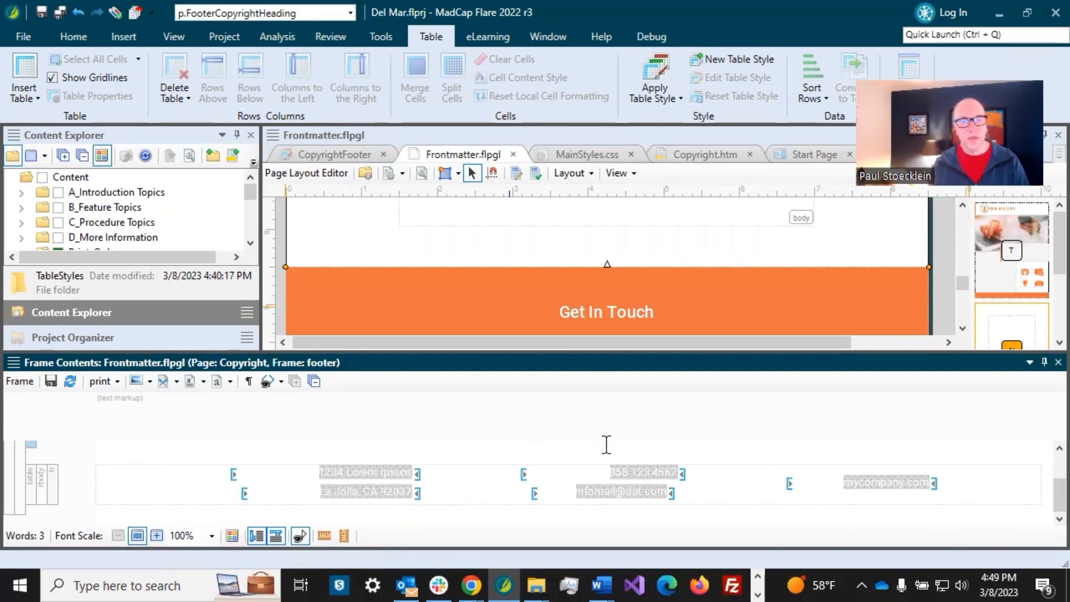
scroll(606, 444, "up", 1)
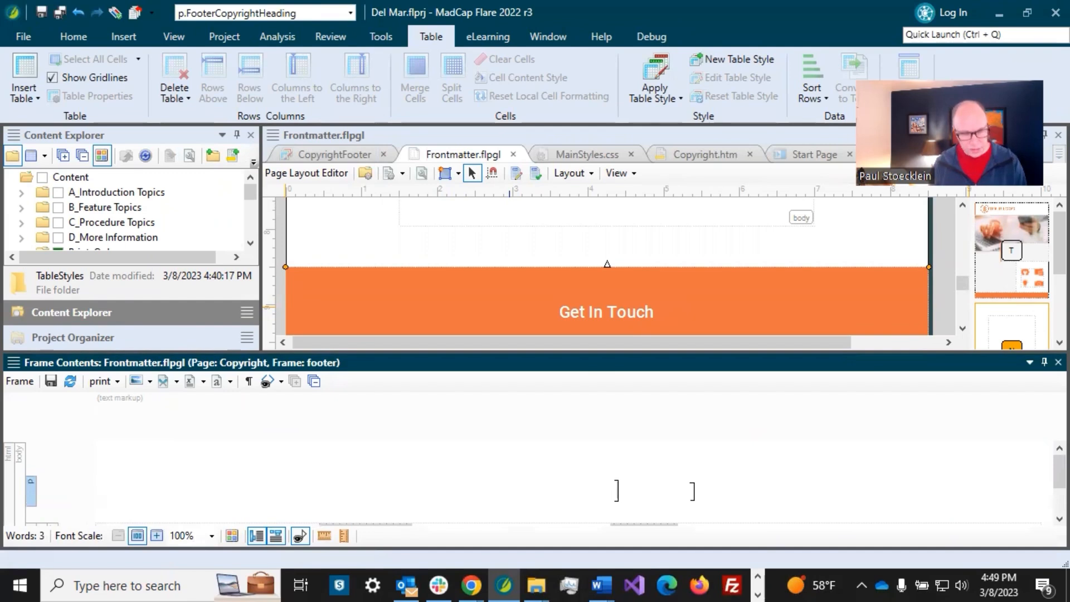
key("Return")
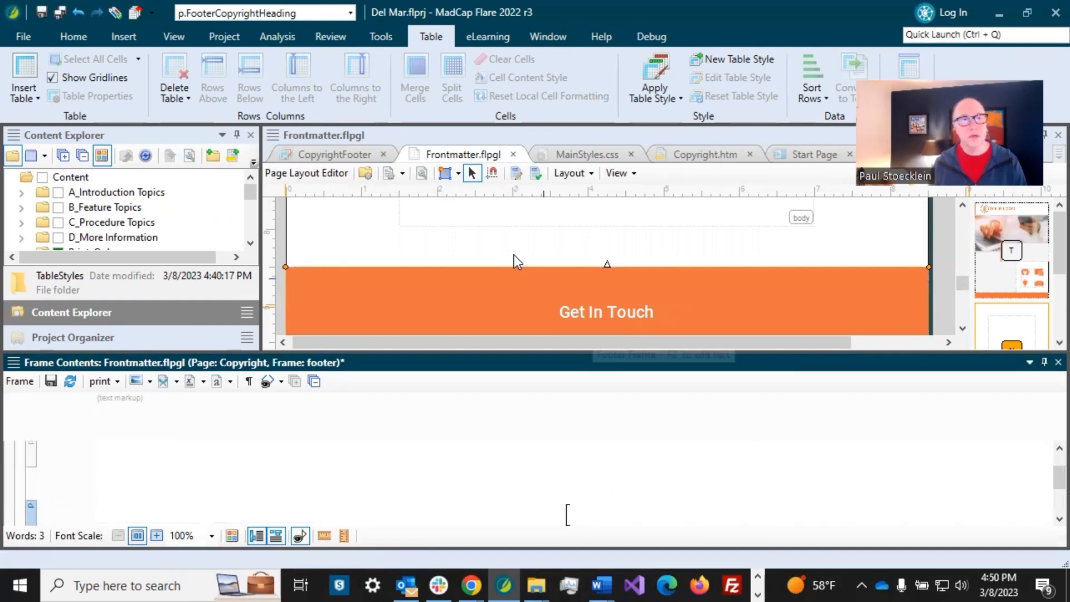
Group the new empty paragraph below the Get In Touch heading in a div
left_click(83, 37)
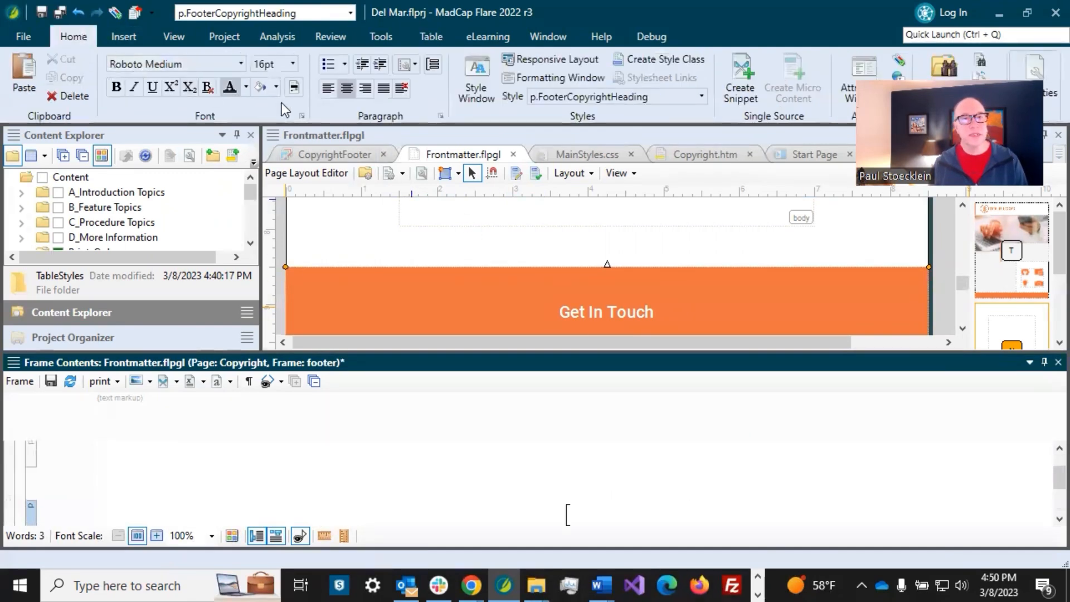
left_click(430, 65)
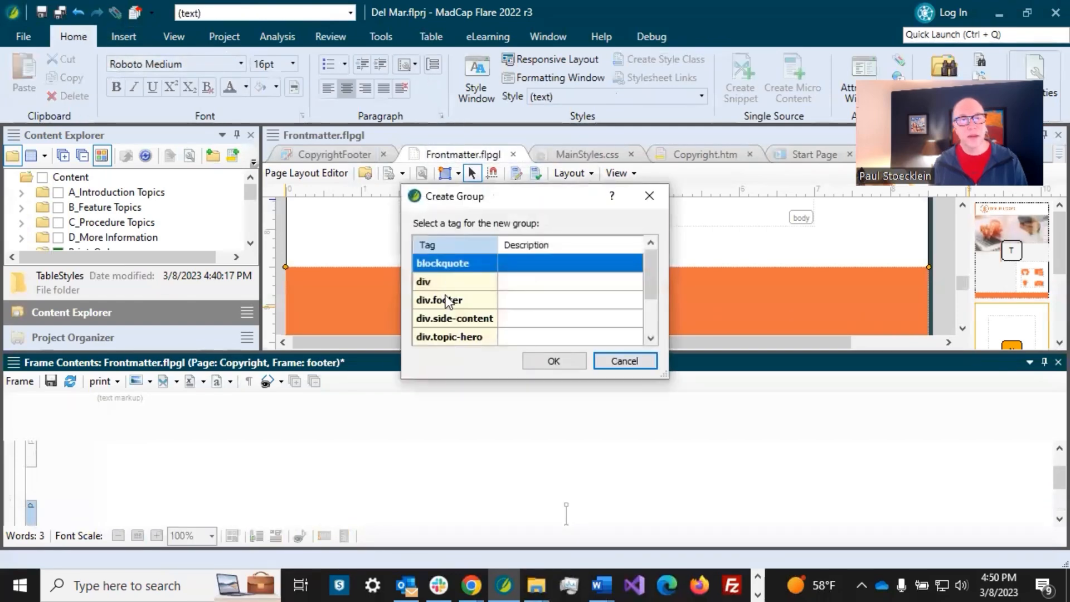
left_click(446, 279)
left_click(535, 362)
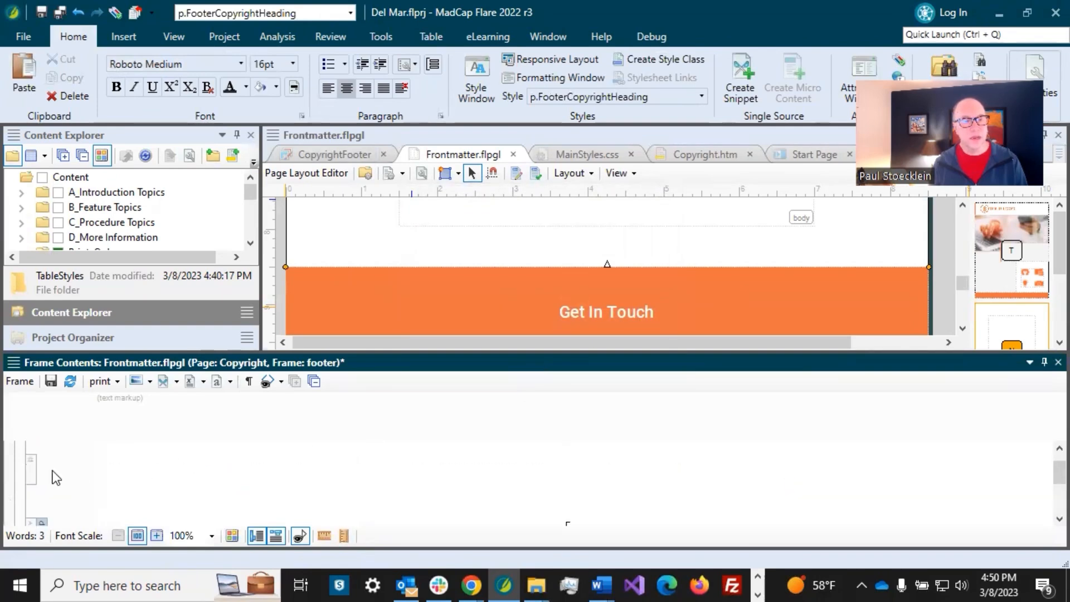
Move the contact table into the new div by cutting it and pasting it after the div's empty paragraph
left_click_drag(313, 468, 703, 469)
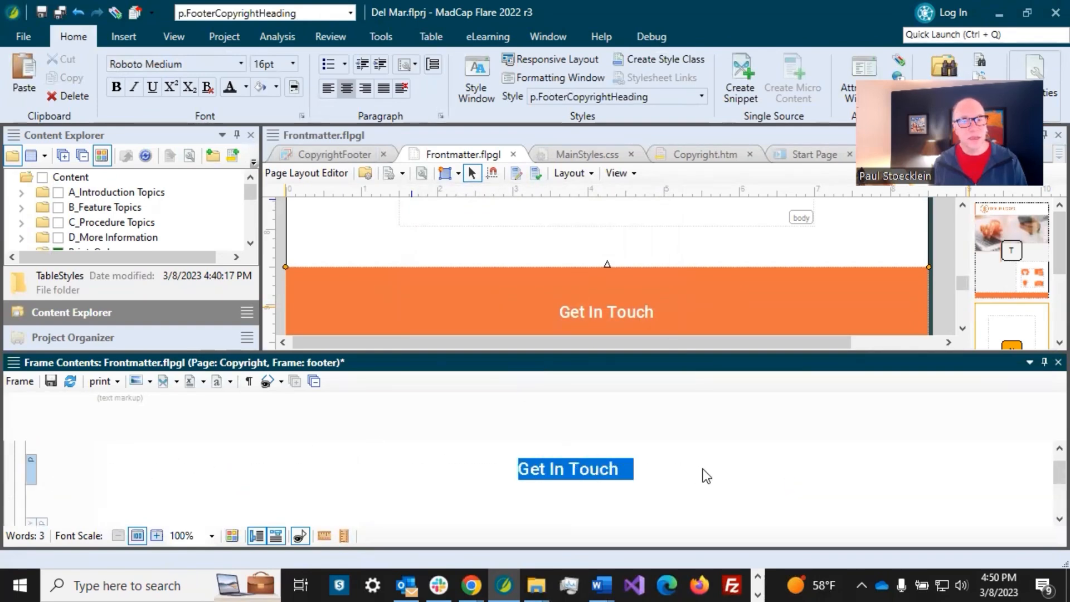
scroll(349, 460, "down", 3)
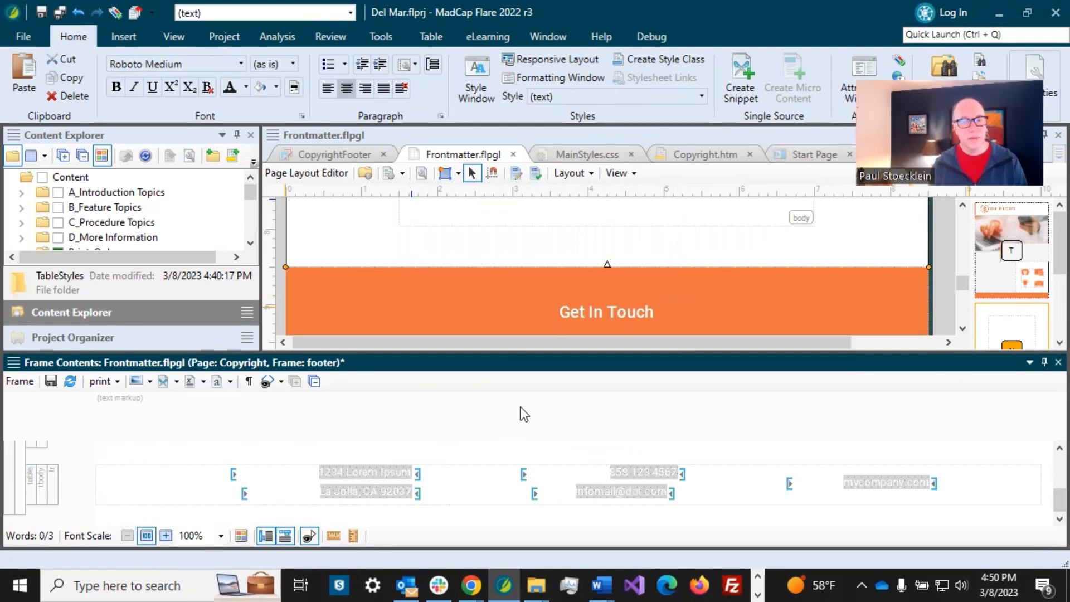
left_click_drag(523, 354, 523, 262)
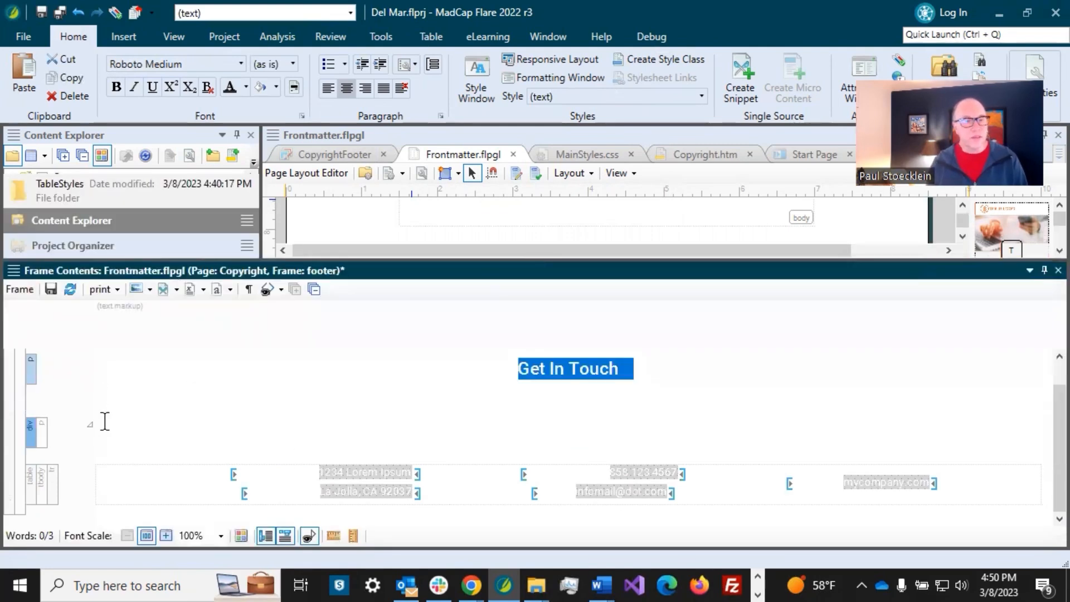
left_click(62, 421)
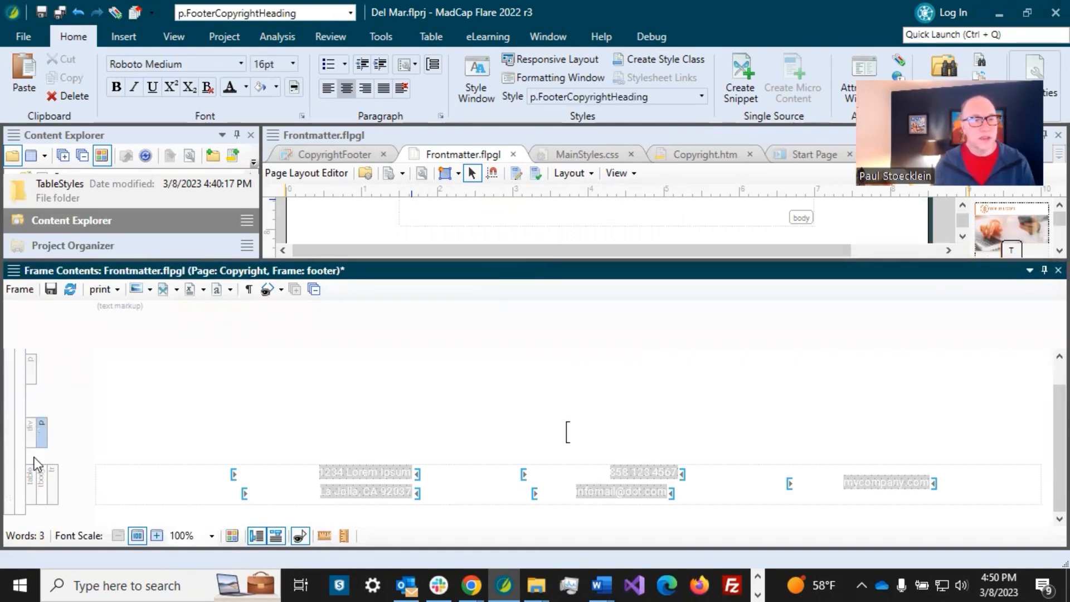
right_click(32, 477)
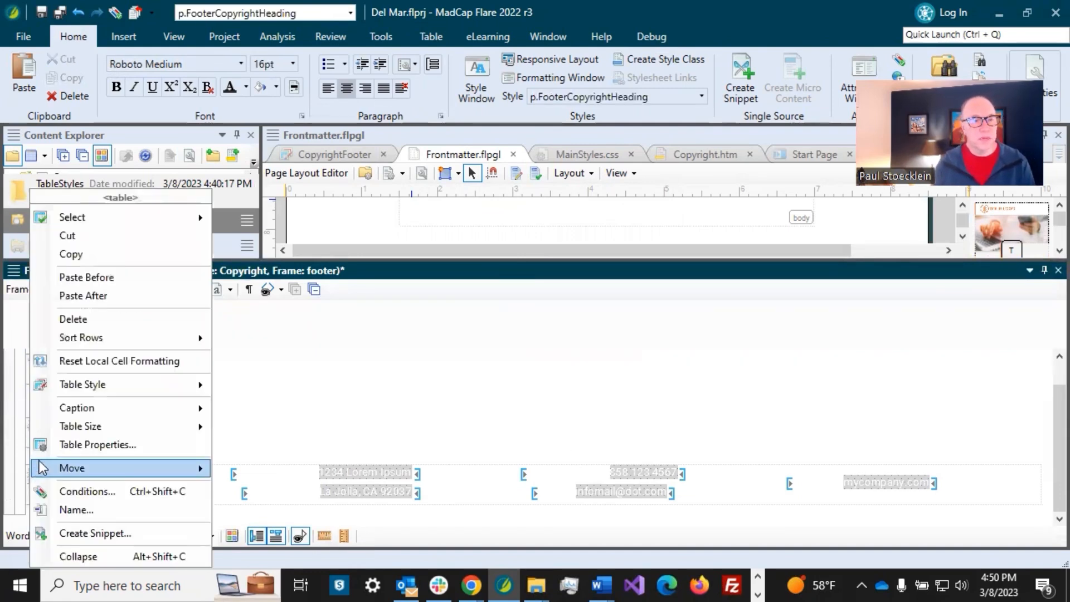
left_click(88, 237)
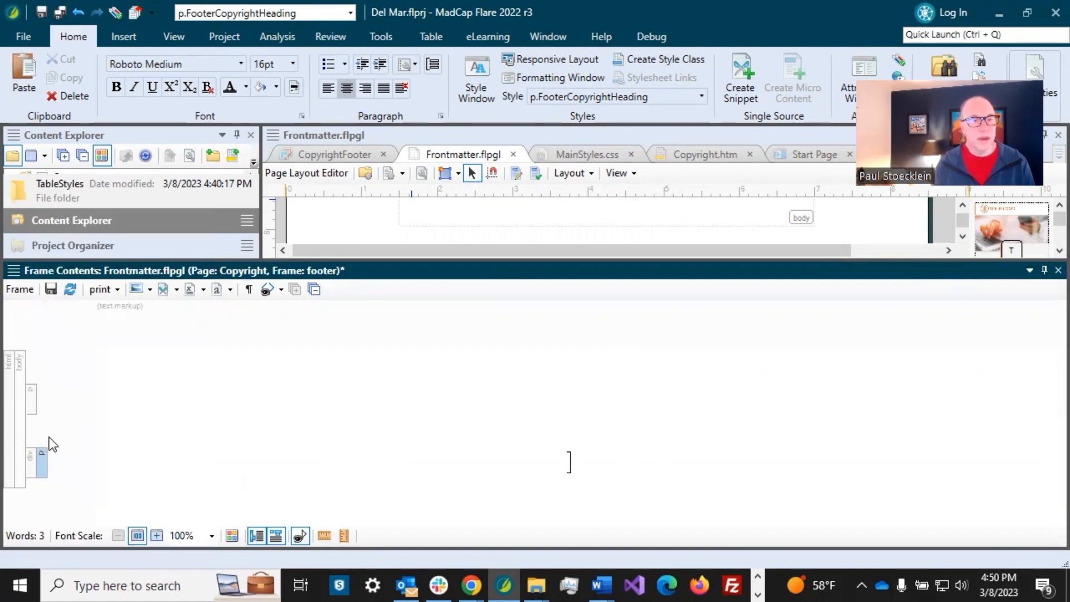
right_click(42, 455)
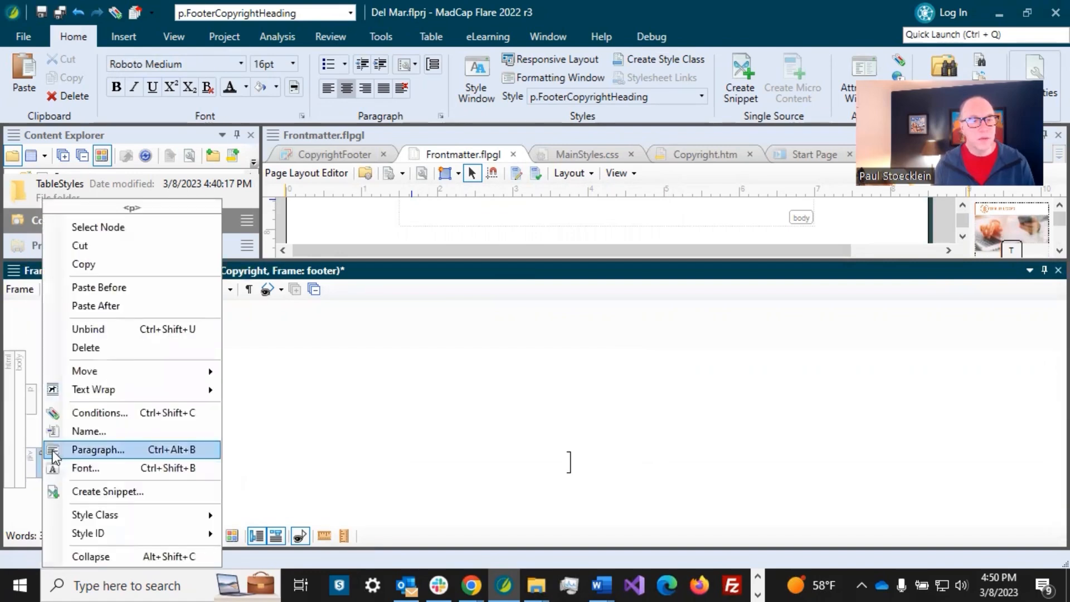
left_click(114, 308)
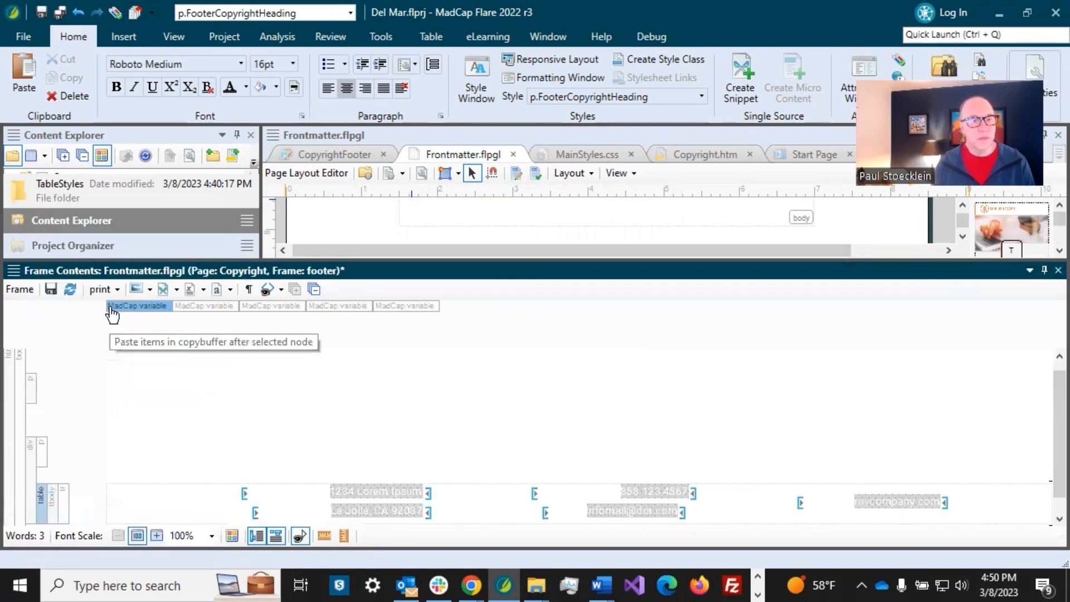
Delete the empty paragraph above the table inside the div and save the frame contents
right_click(42, 454)
left_click(98, 346)
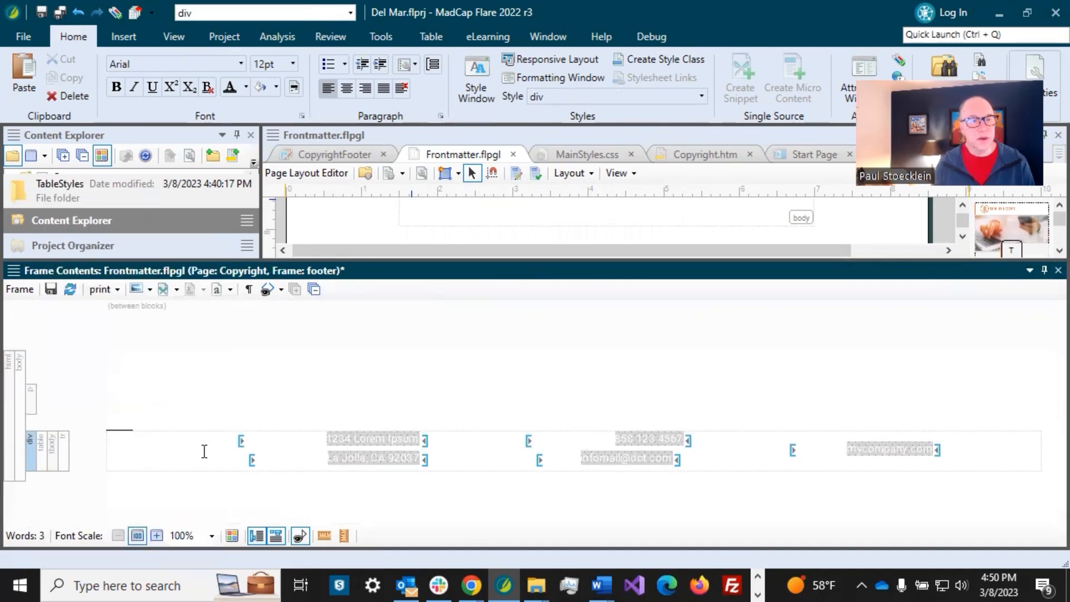
left_click(55, 12)
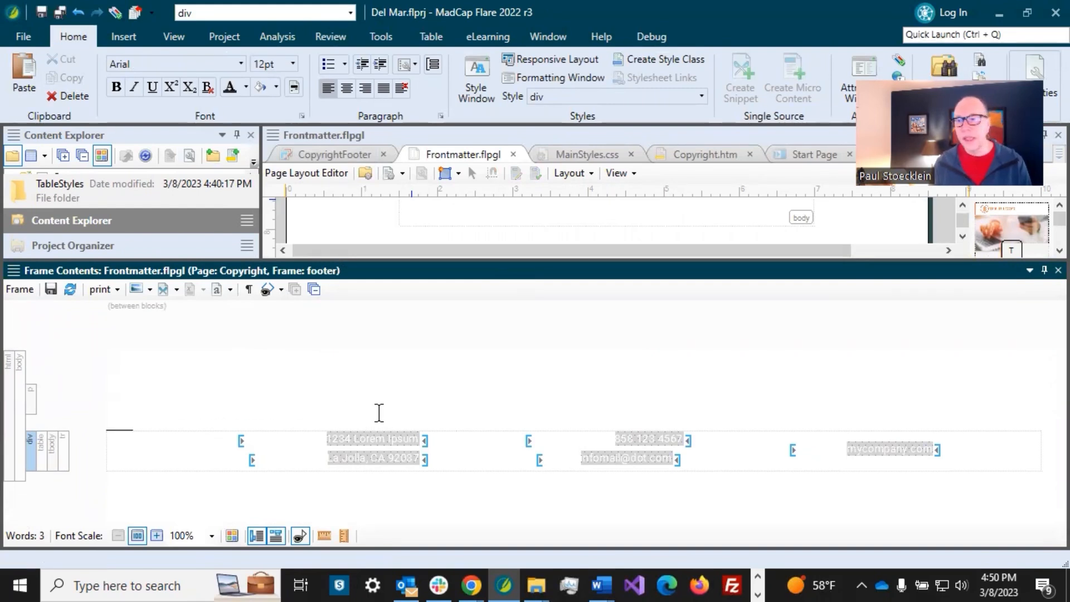
Apply the .Center style class to the div around the contact table and save
left_click(29, 452)
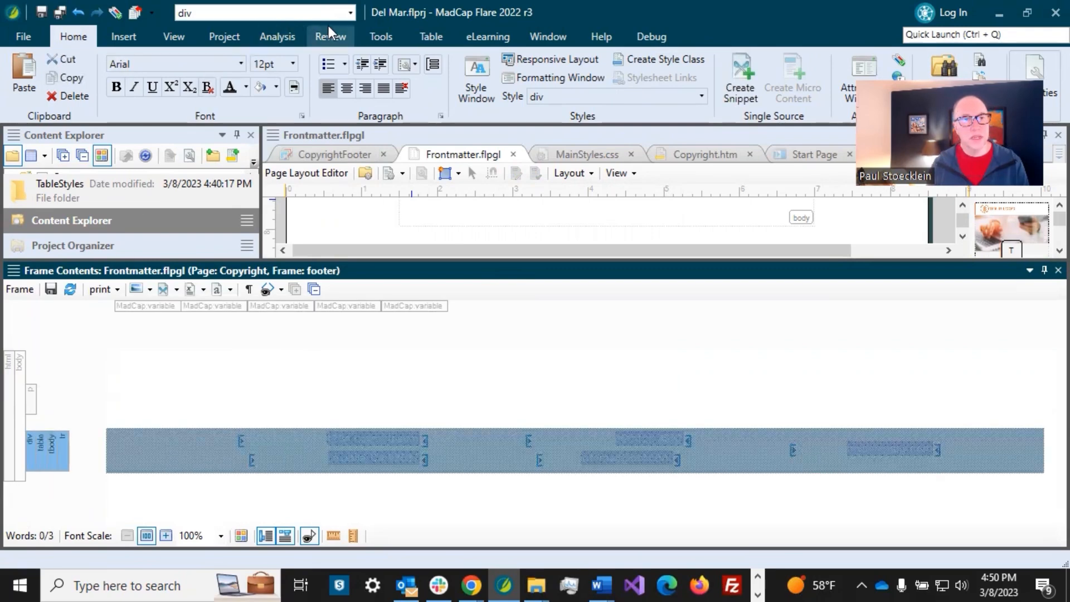
left_click(350, 13)
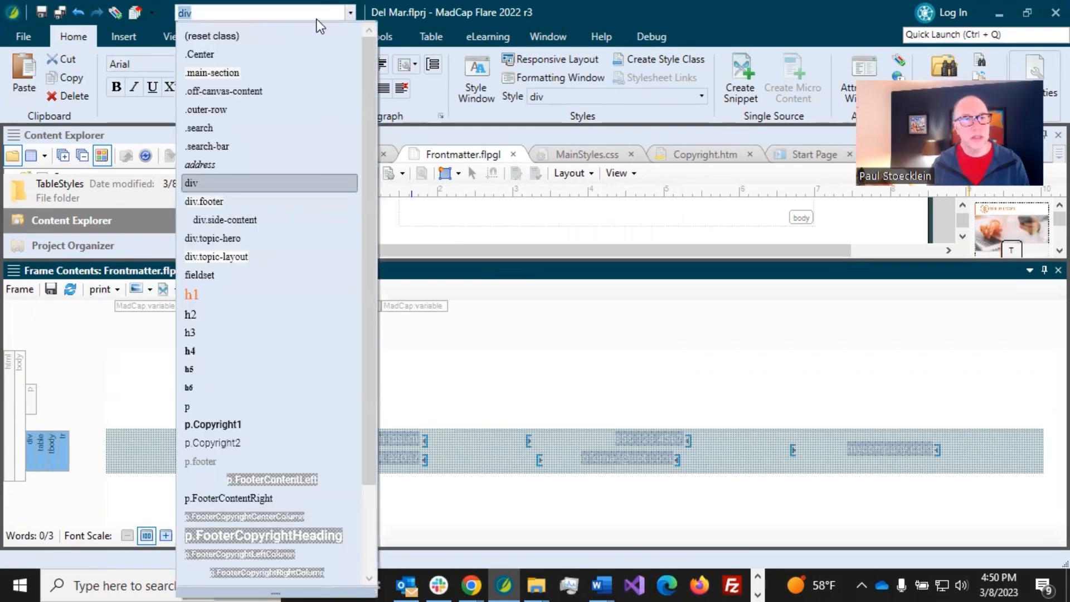
left_click(216, 55)
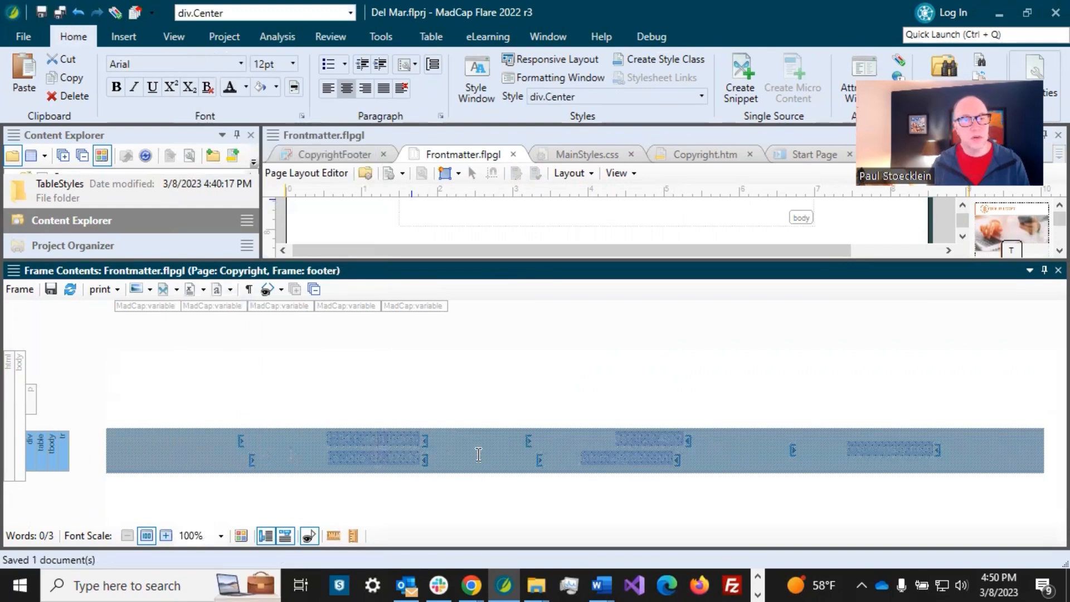
left_click(504, 386)
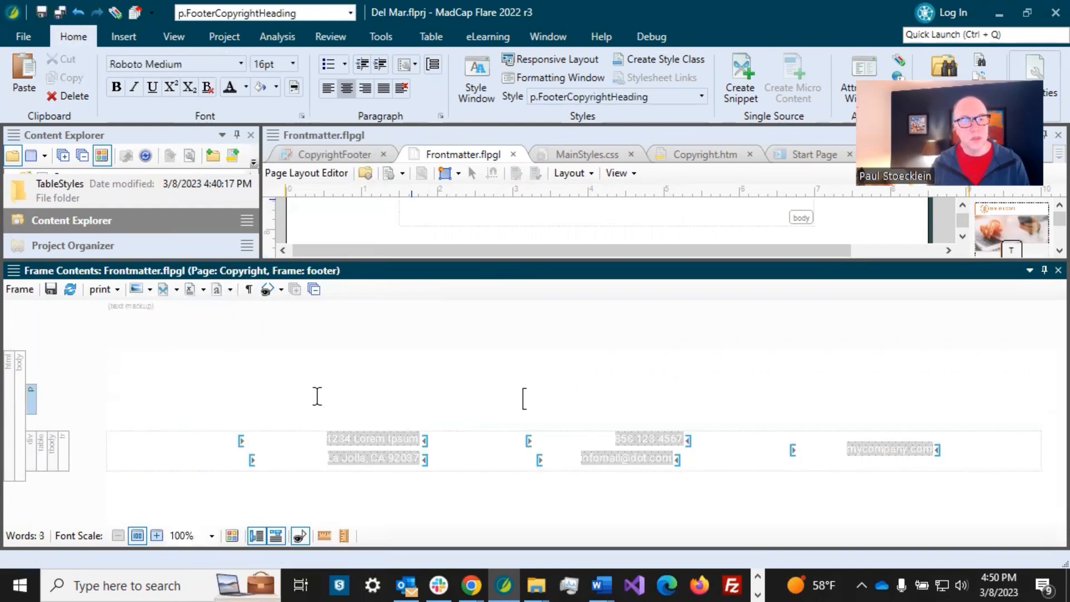
Set the contact table's AutoFit to window width to 80% and save the frame contents
right_click(43, 448)
left_click(79, 446)
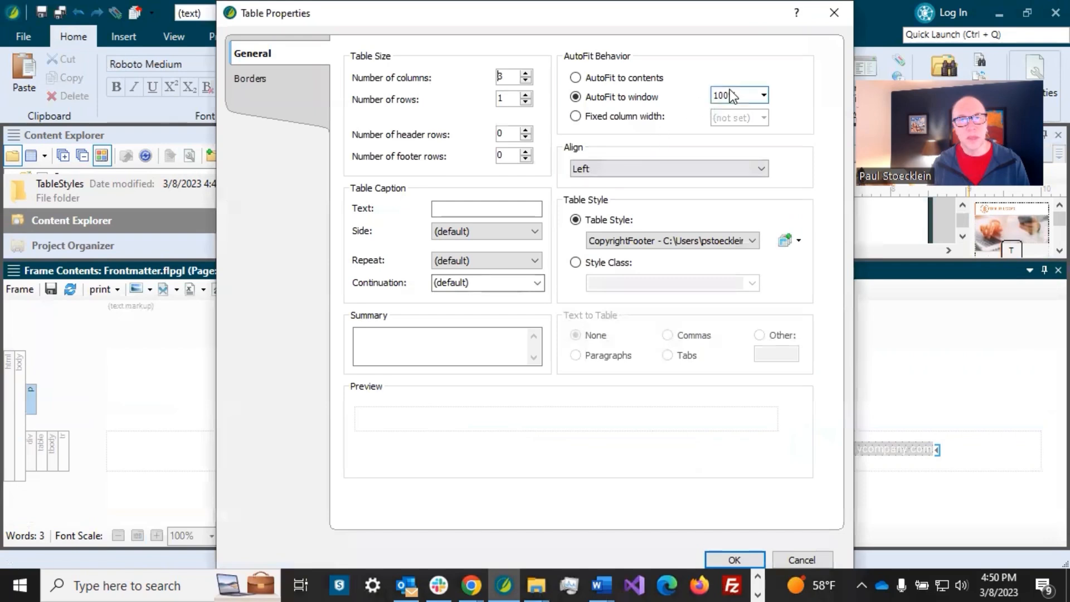
left_click(726, 95)
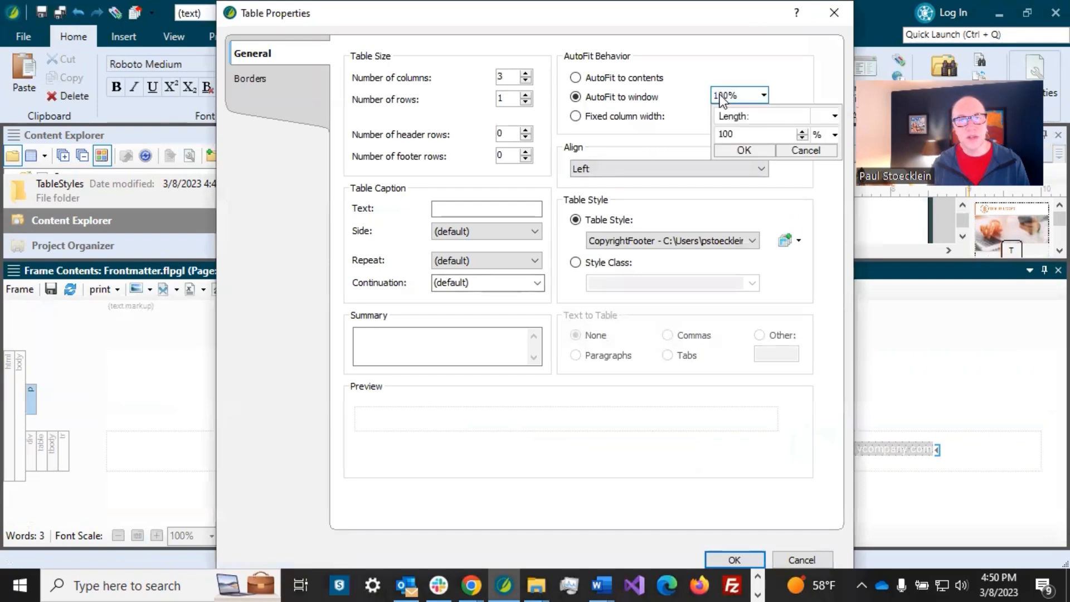
double_click(726, 134)
type("8")
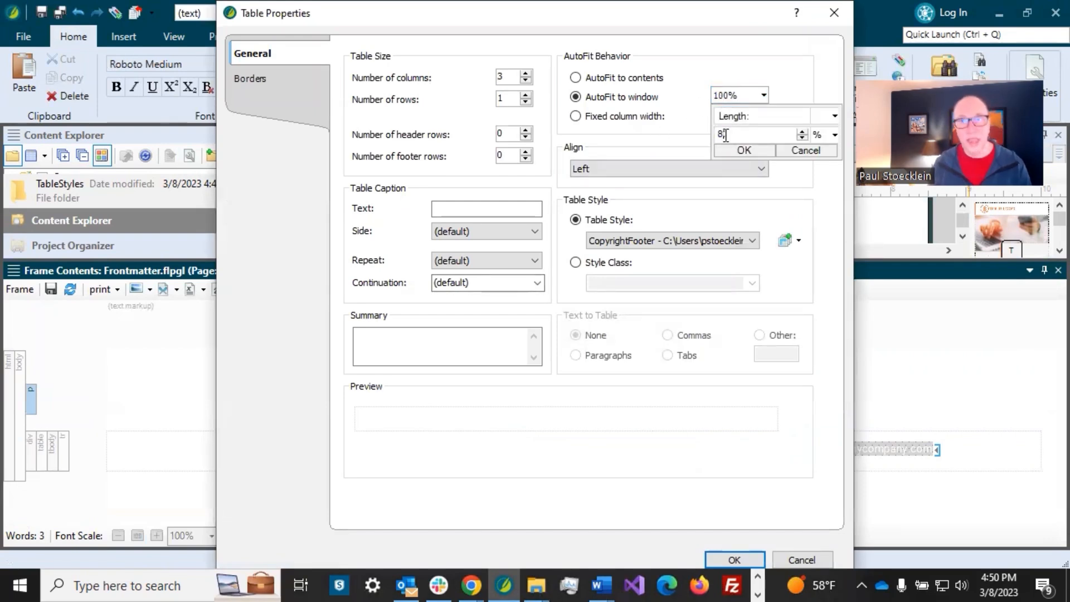
type("0")
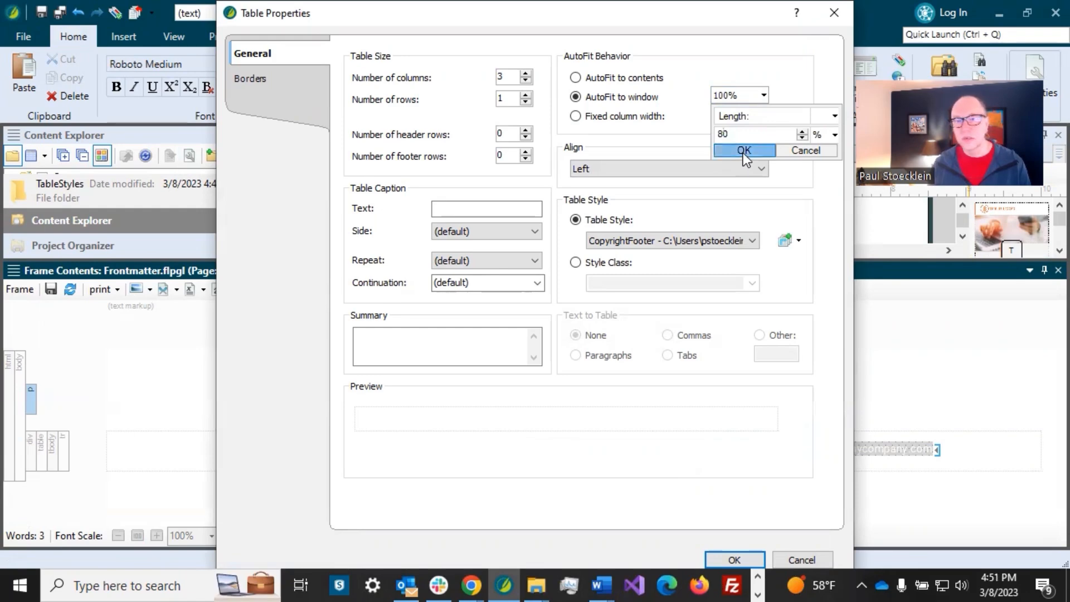
left_click(744, 153)
left_click(732, 558)
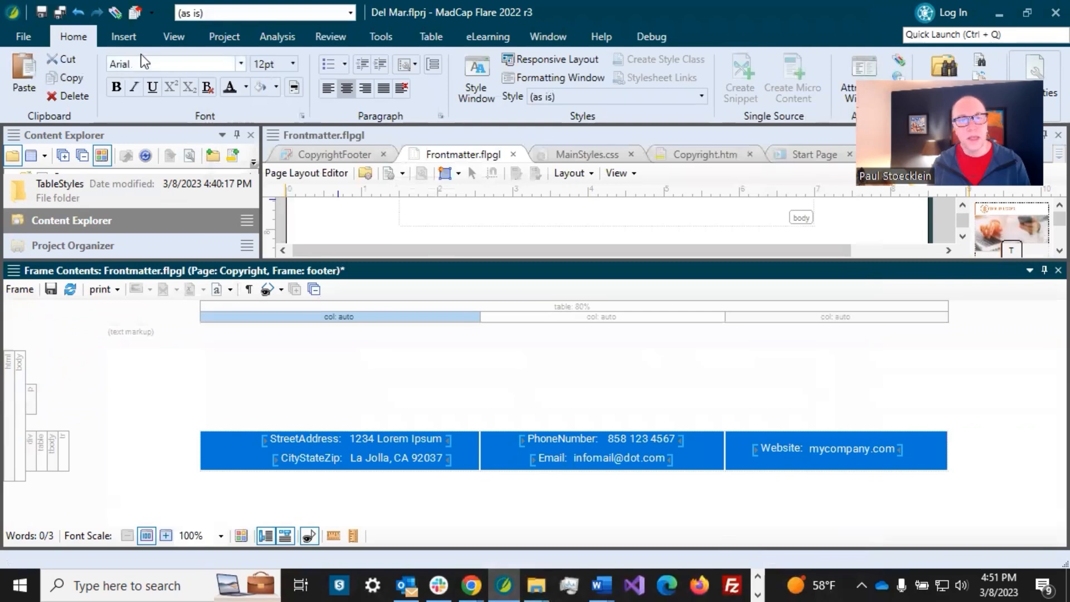
left_click(59, 13)
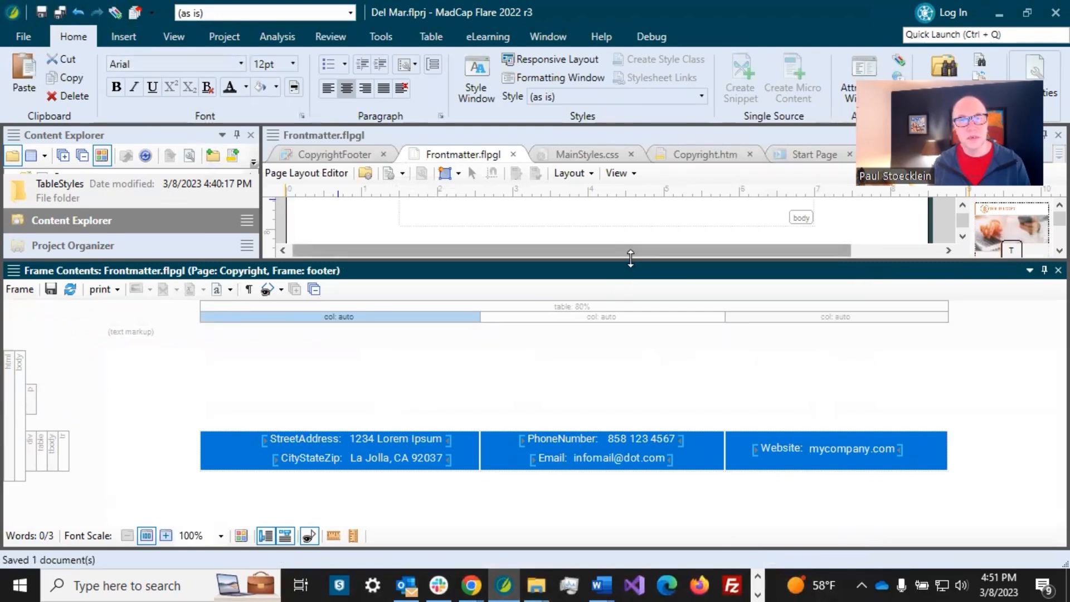
Set the width of the contact table's first column, holding the address variables, to 33%
left_click_drag(633, 256, 630, 391)
scroll(620, 319, "down", 2)
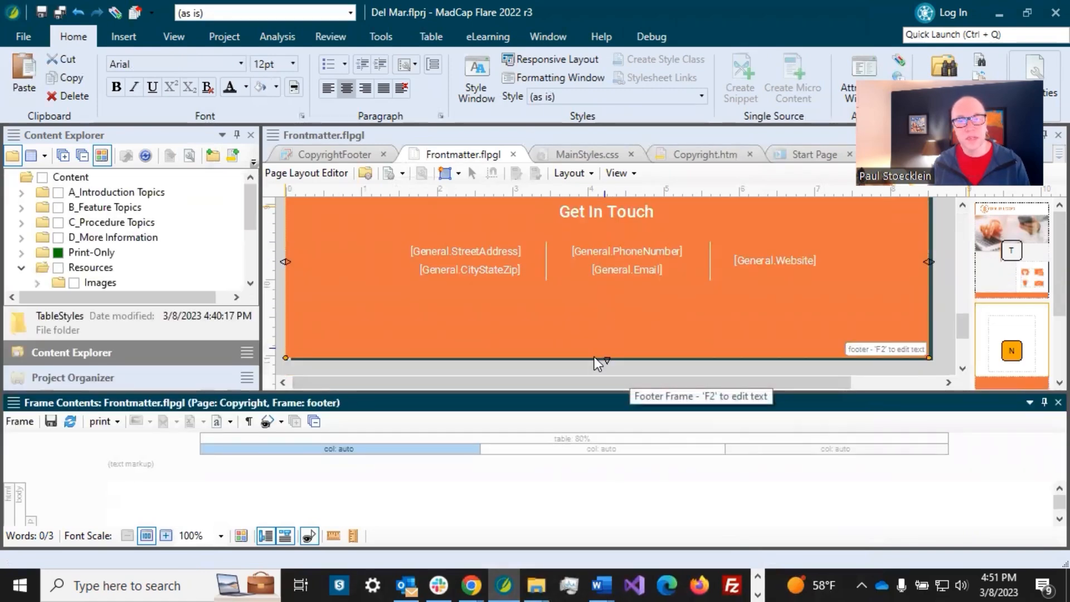
left_click_drag(572, 391, 566, 278)
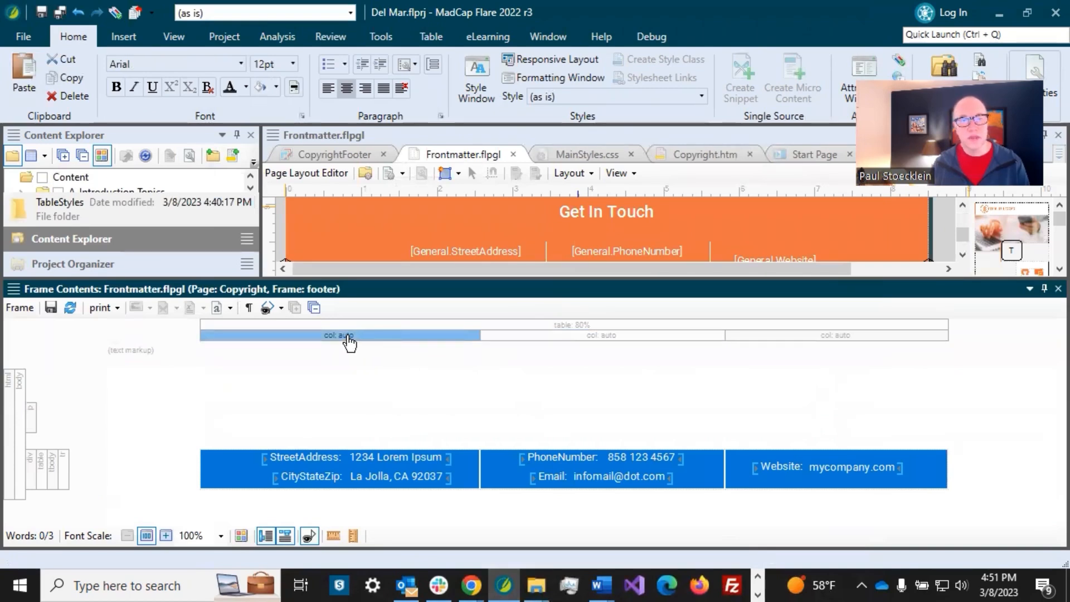
right_click(378, 346)
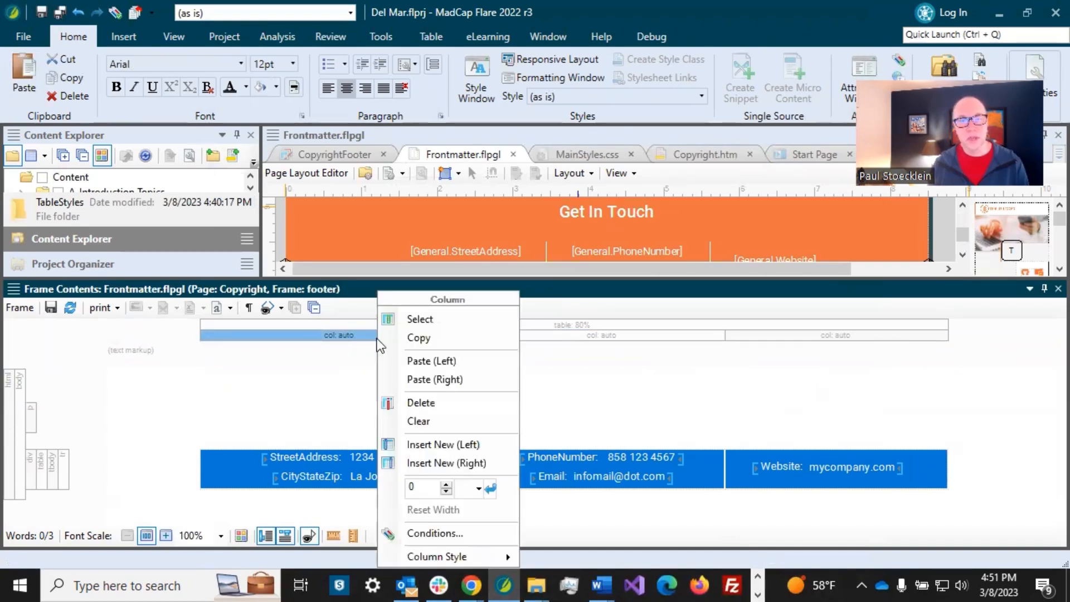
left_click_drag(425, 486, 400, 487)
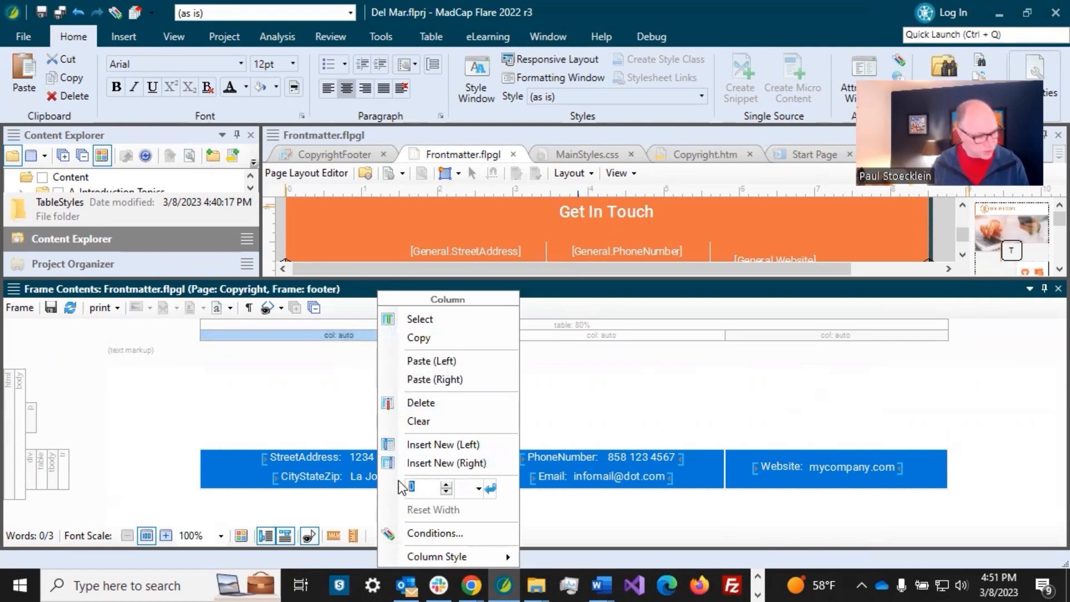
type("33")
left_click(477, 489)
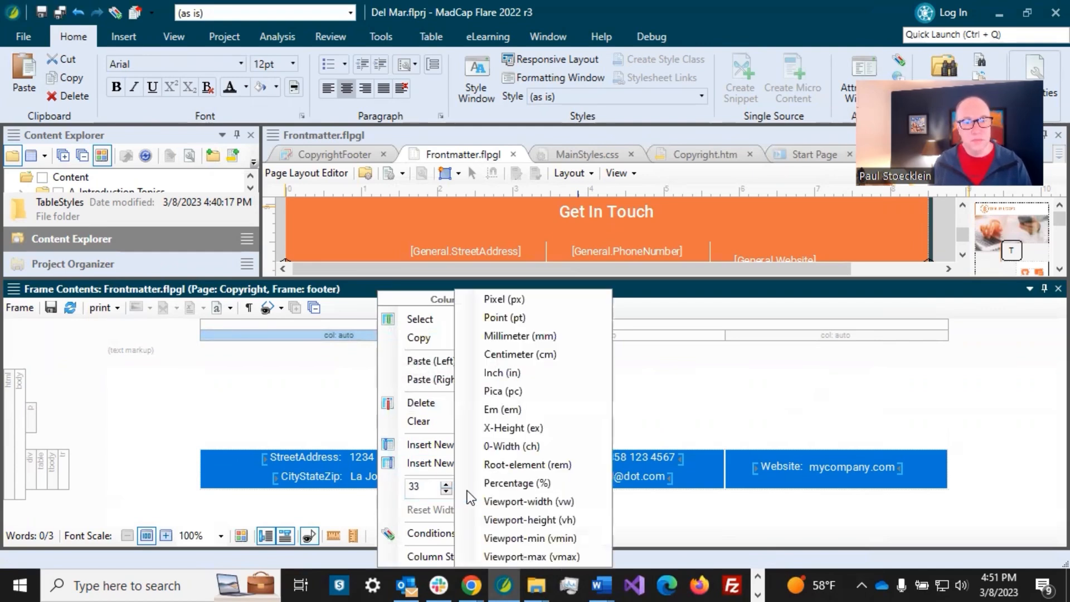
left_click(491, 485)
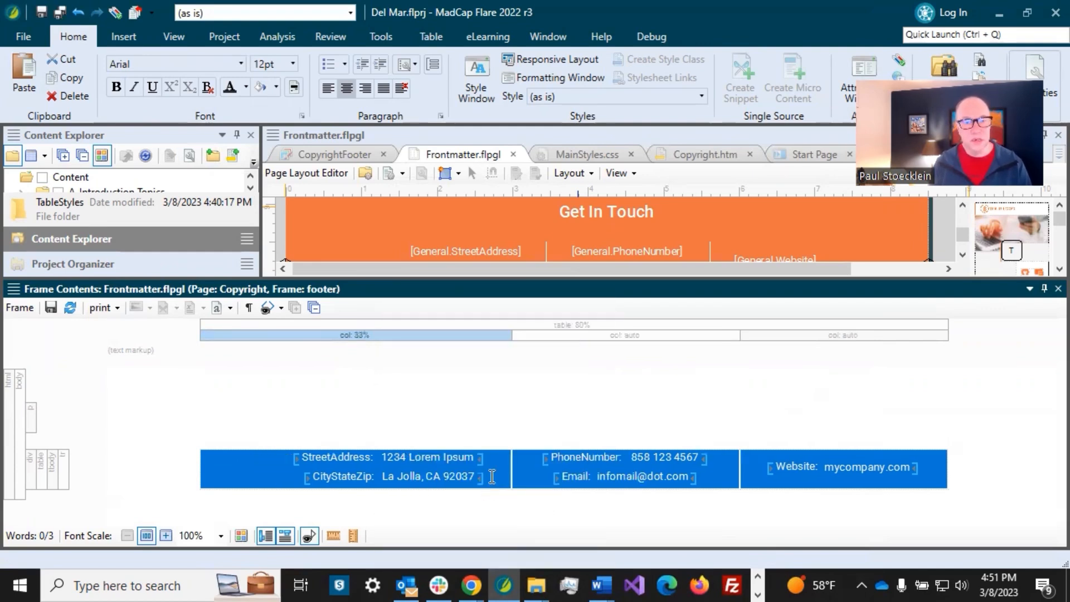
Set the width of the middle column, holding the phone and email variables, to 33%
right_click(597, 335)
left_click_drag(639, 488, 628, 487)
type("33")
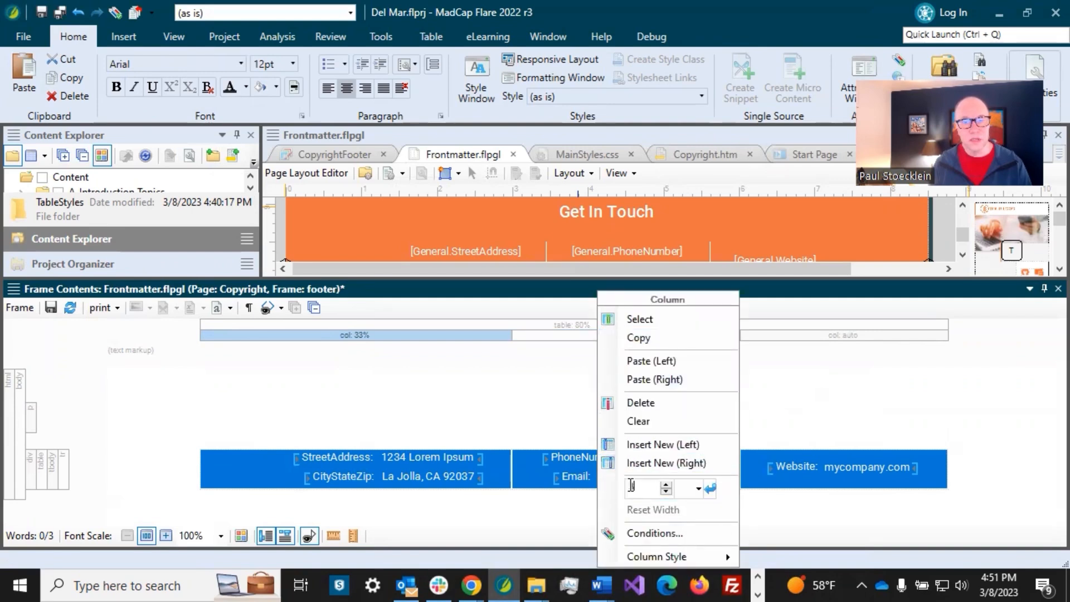
left_click(691, 490)
left_click(697, 482)
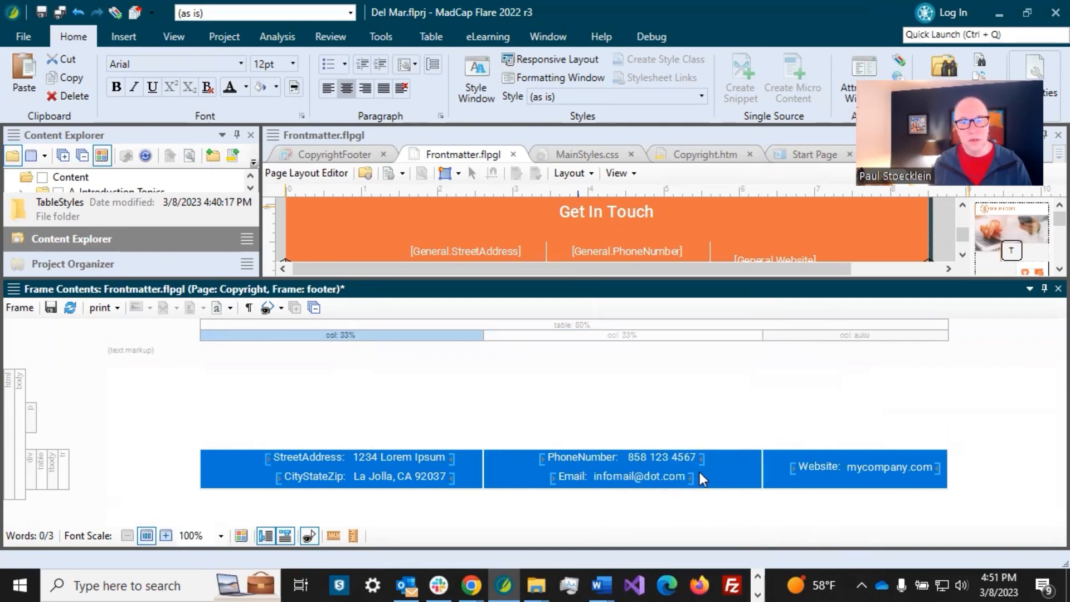
Set the width of the website column to 33% and save the frame contents
right_click(797, 334)
left_click_drag(841, 488, 817, 487)
type("3")
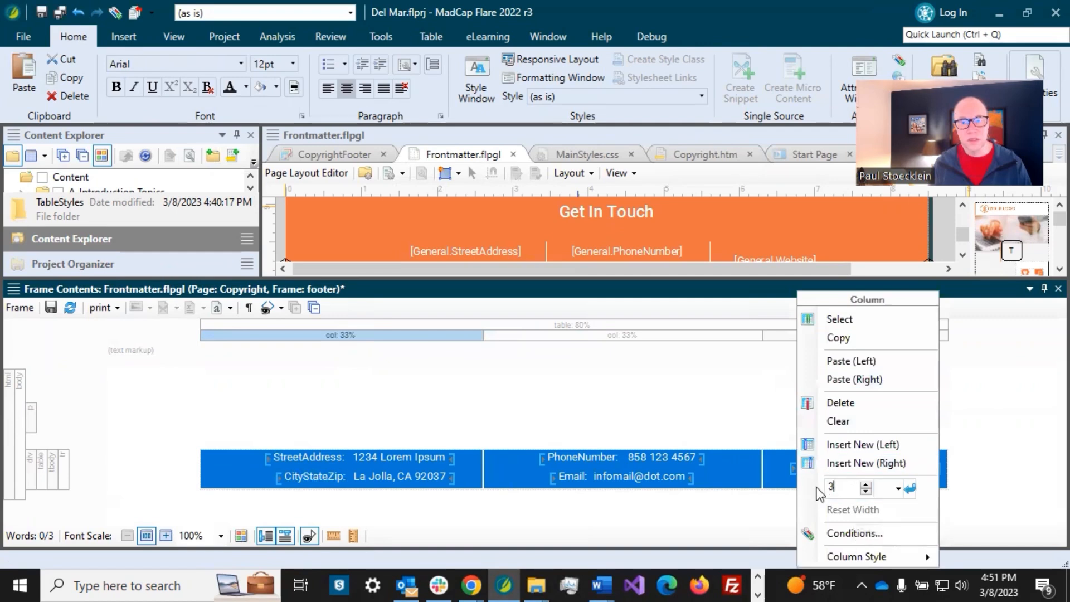
type("3")
left_click(882, 490)
left_click(899, 484)
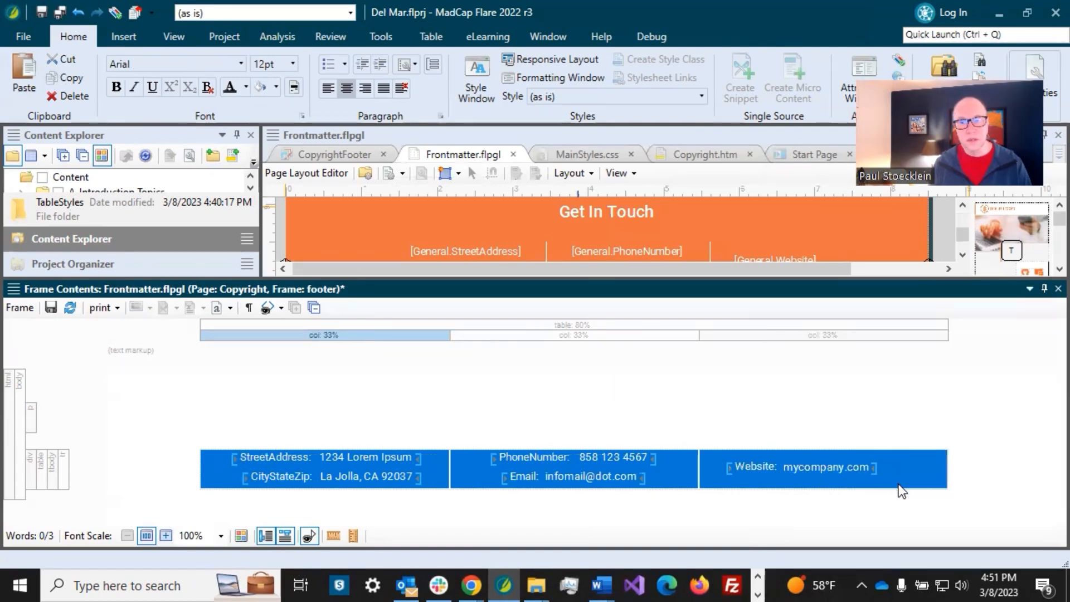
left_click(42, 12)
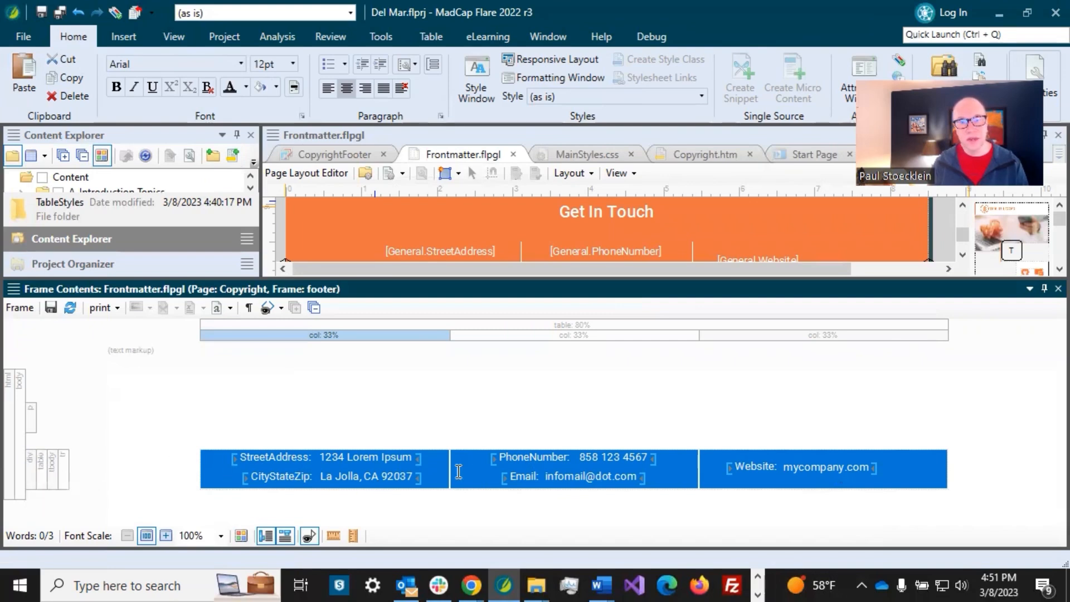
Enlarge the page layout view and examine the footer's heading and the alignment of the contact table's columns
left_click(498, 466)
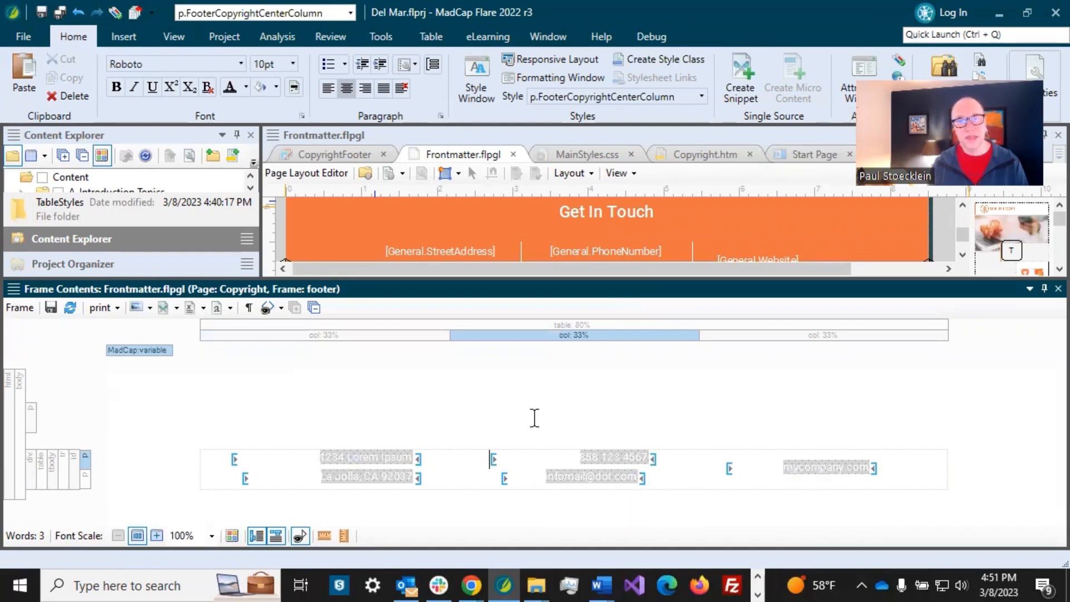
left_click_drag(599, 277, 607, 403)
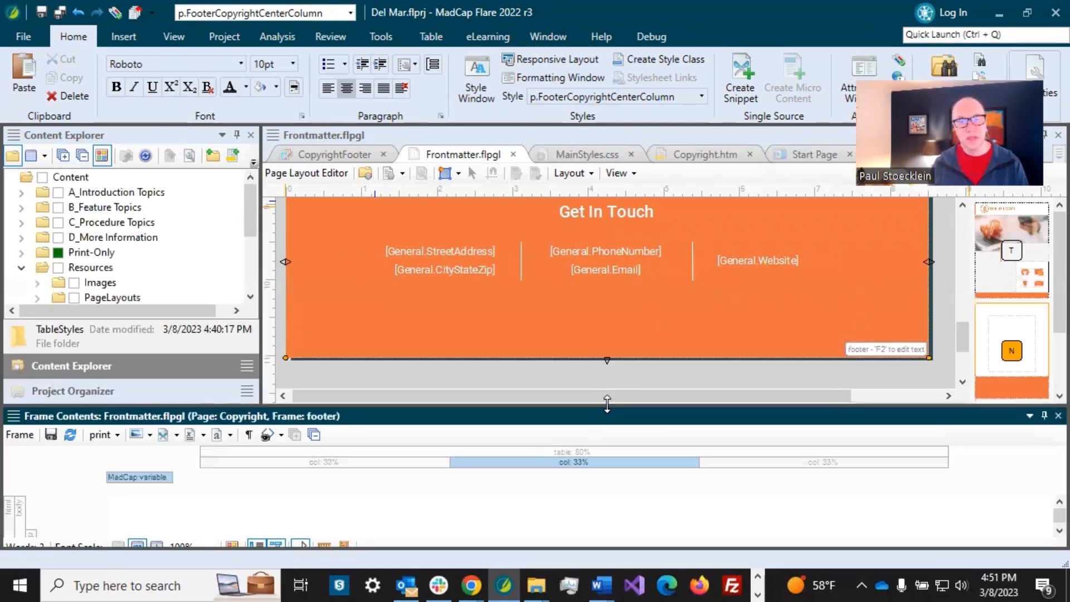
scroll(550, 309, "up", 2)
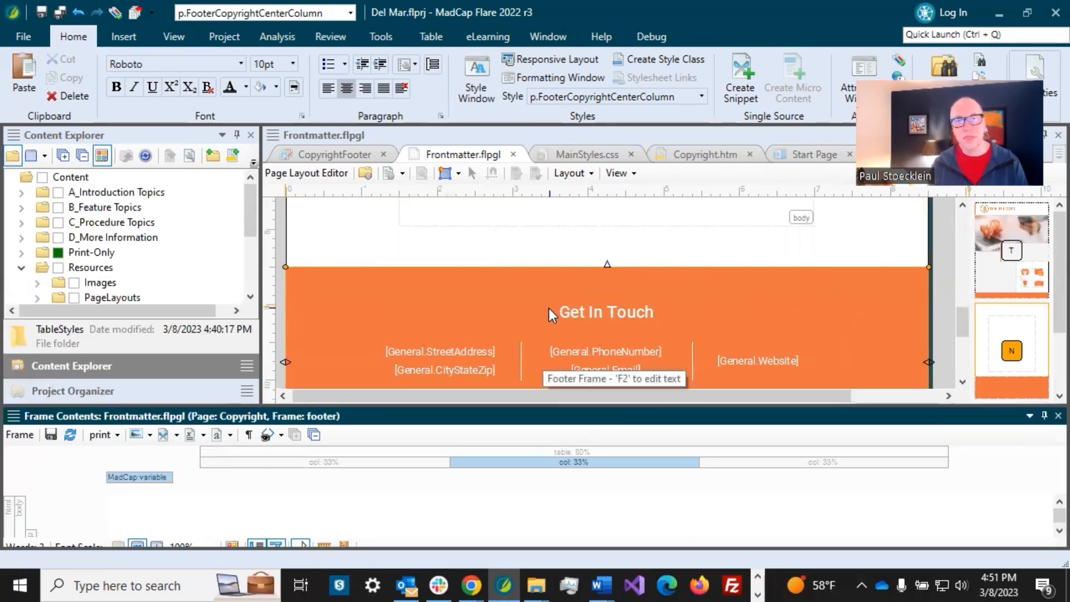
scroll(550, 315, "down", 2)
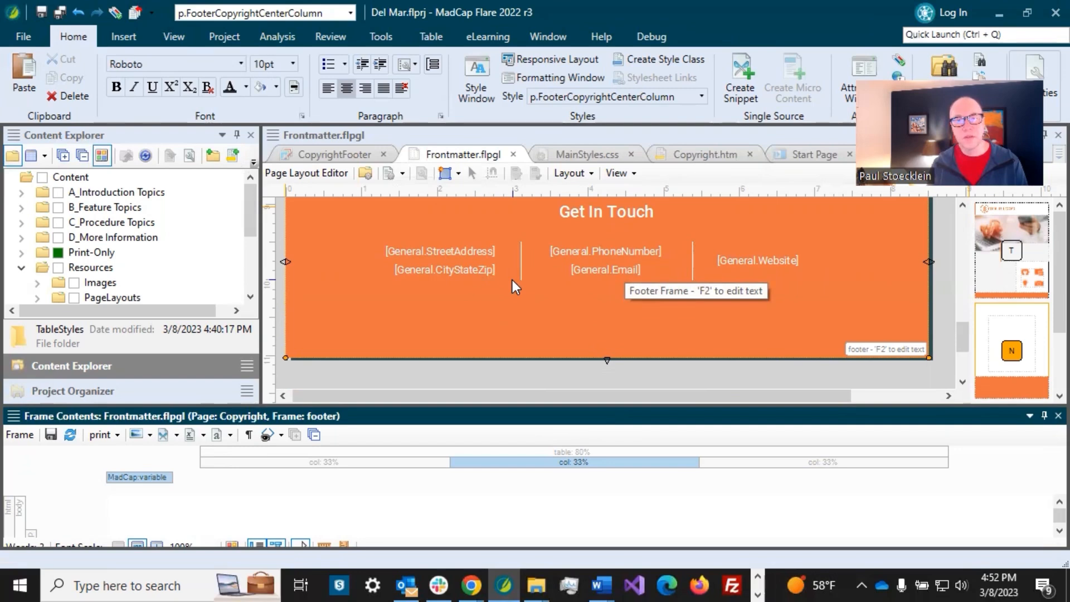
scroll(513, 283, "up", 2)
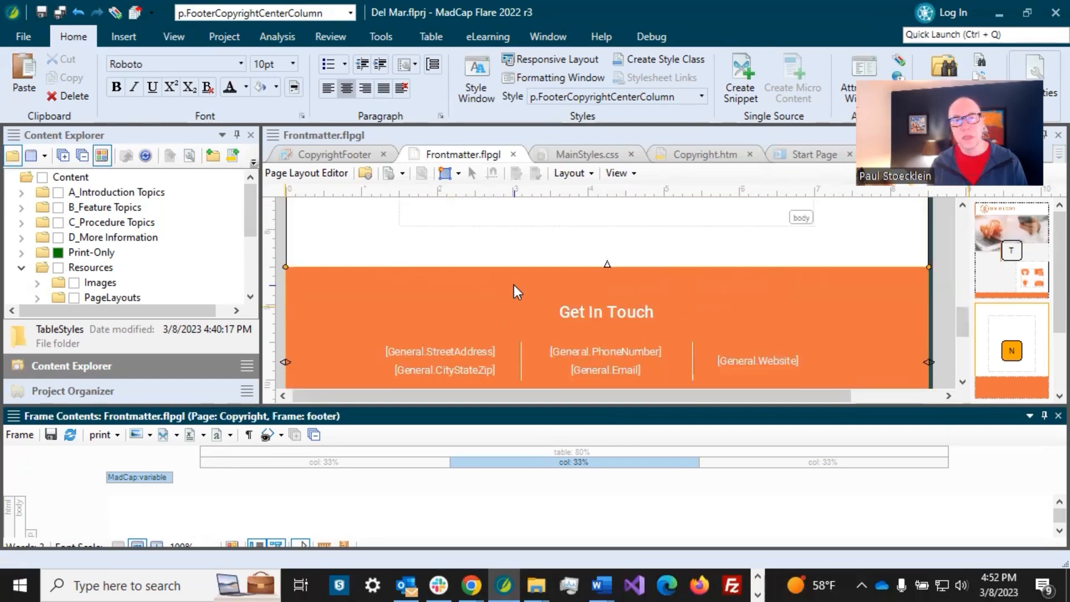
scroll(514, 285, "down", 2)
scroll(514, 285, "up", 2)
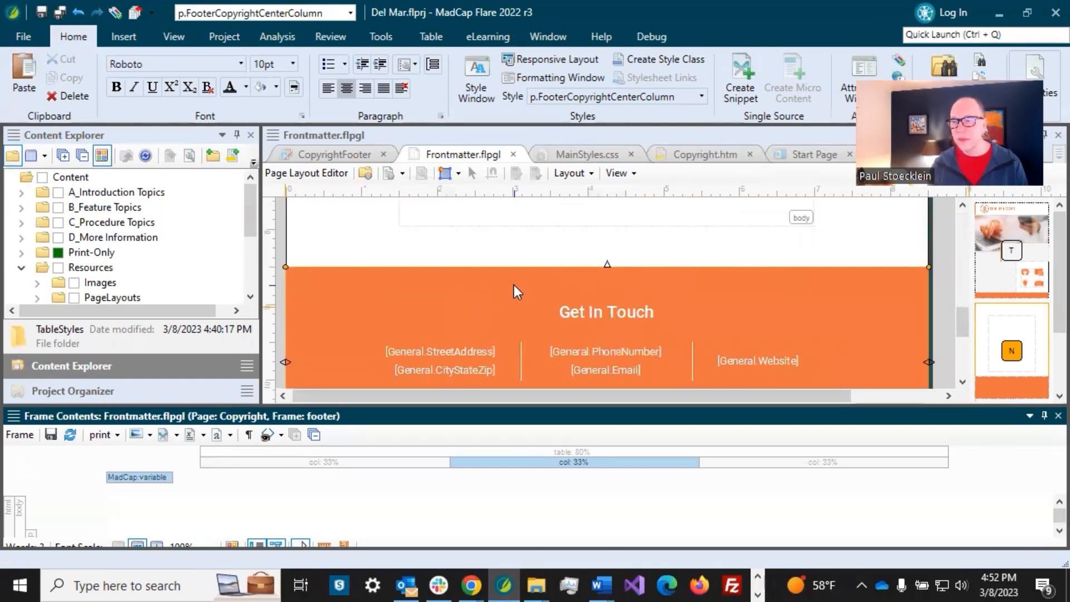
Switch to Copyright.htm, close the frame contents, and review the page's assigned page layout, logo, copyright text and footer
left_click(700, 156)
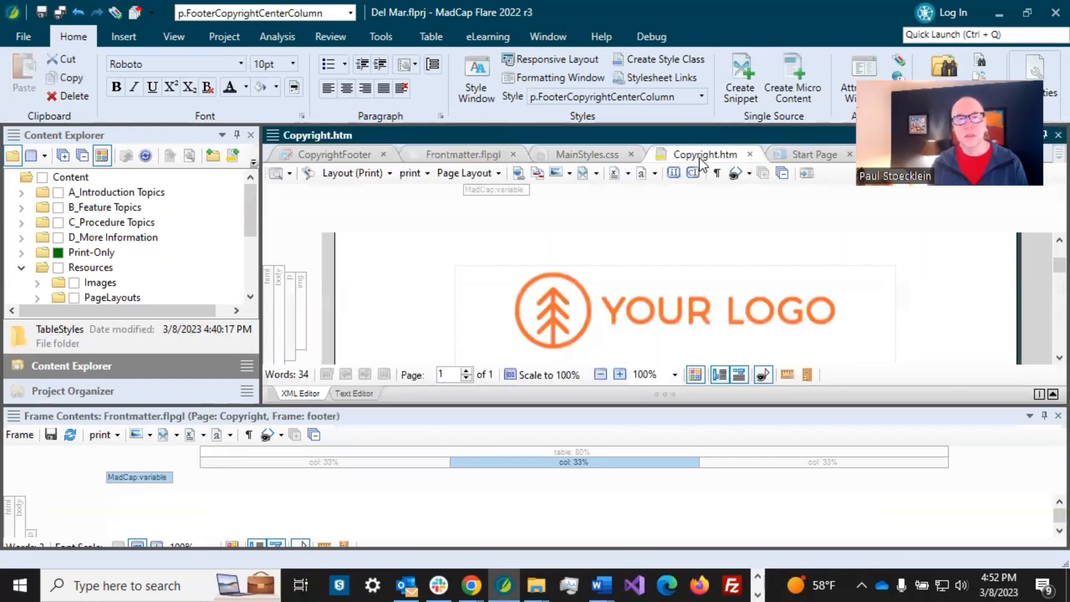
left_click(1045, 418)
scroll(728, 329, "down", 5)
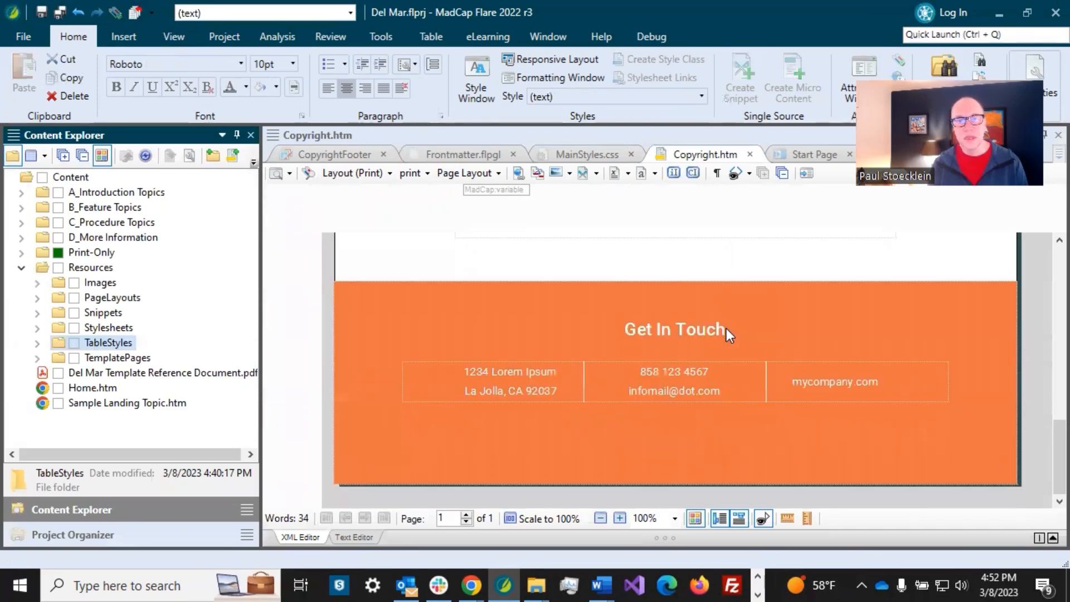
scroll(727, 329, "up", 8)
left_click(499, 173)
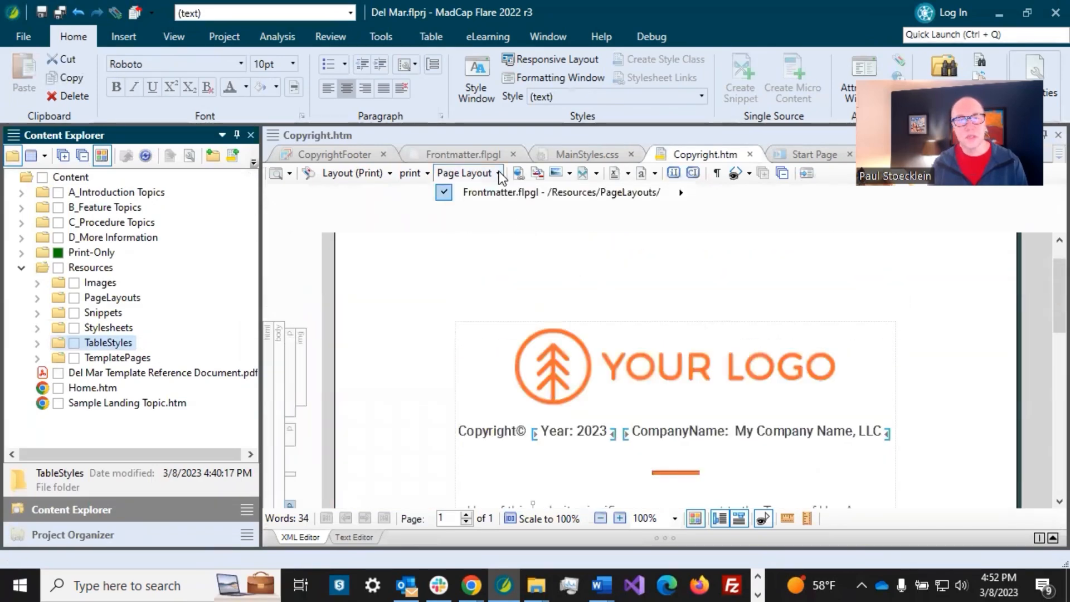
left_click(660, 362)
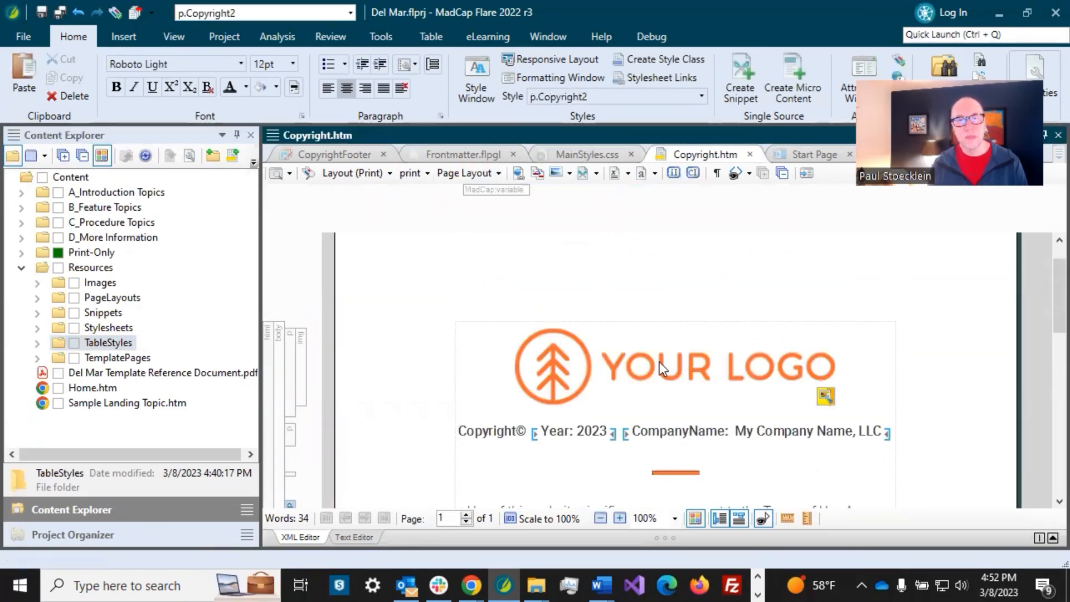
scroll(654, 383, "down", 2)
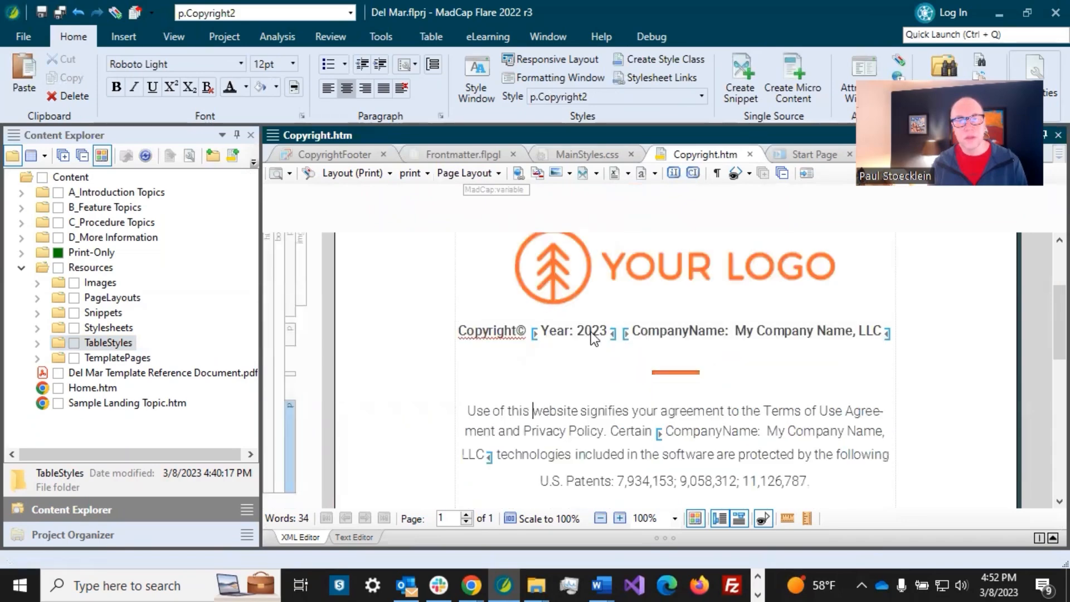
scroll(662, 368, "down", 2)
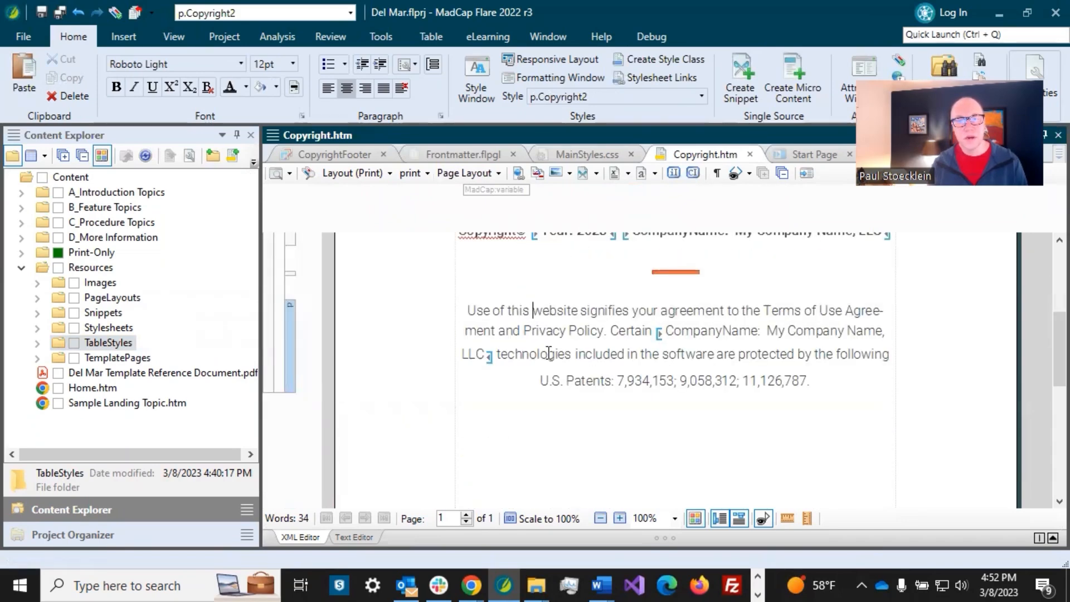
scroll(691, 343, "down", 2)
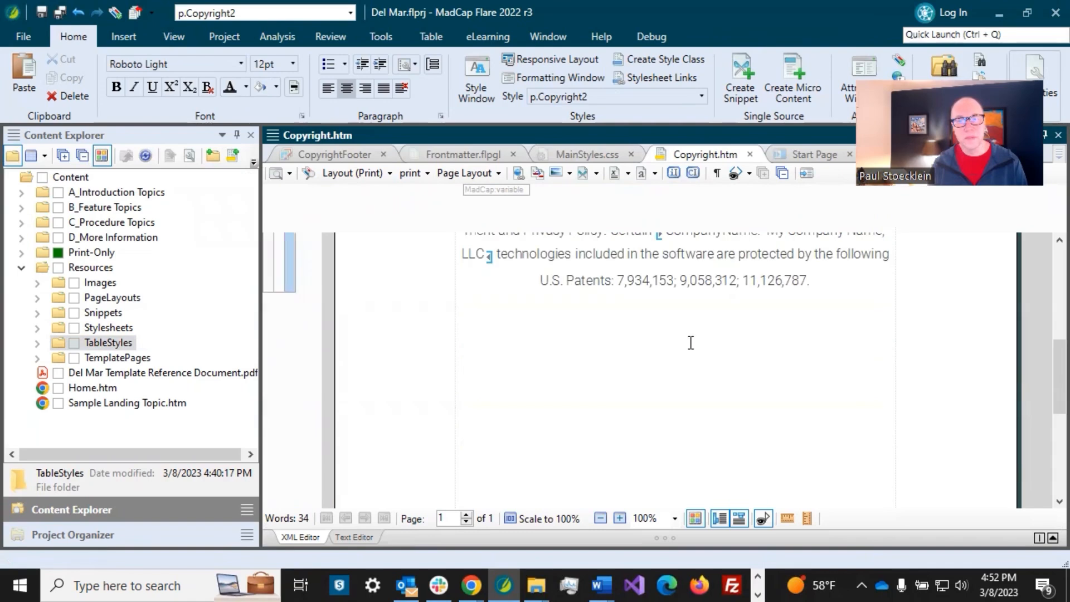
scroll(690, 343, "down", 4)
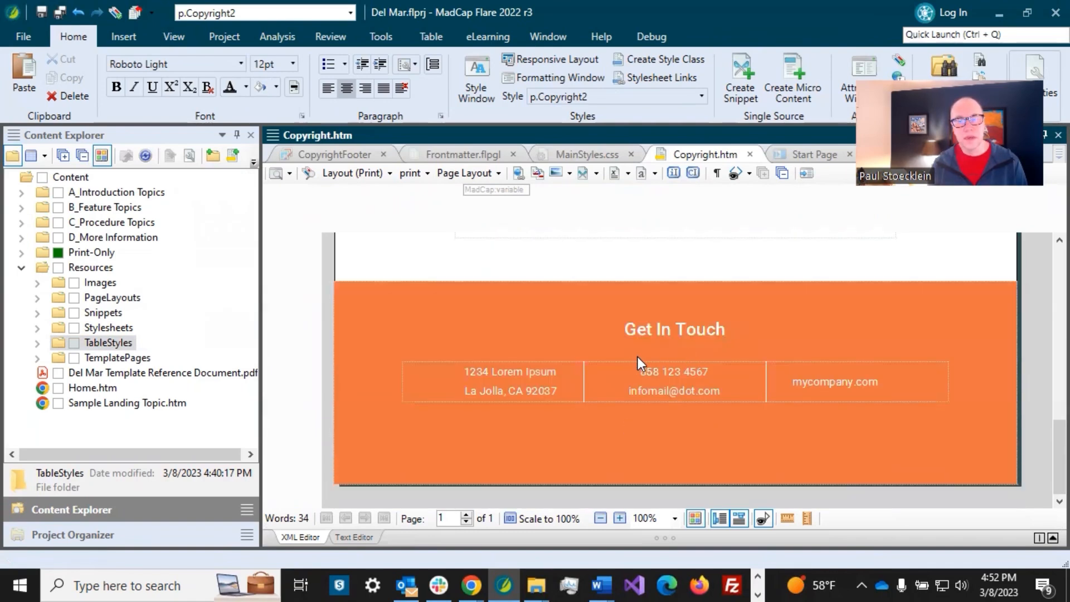